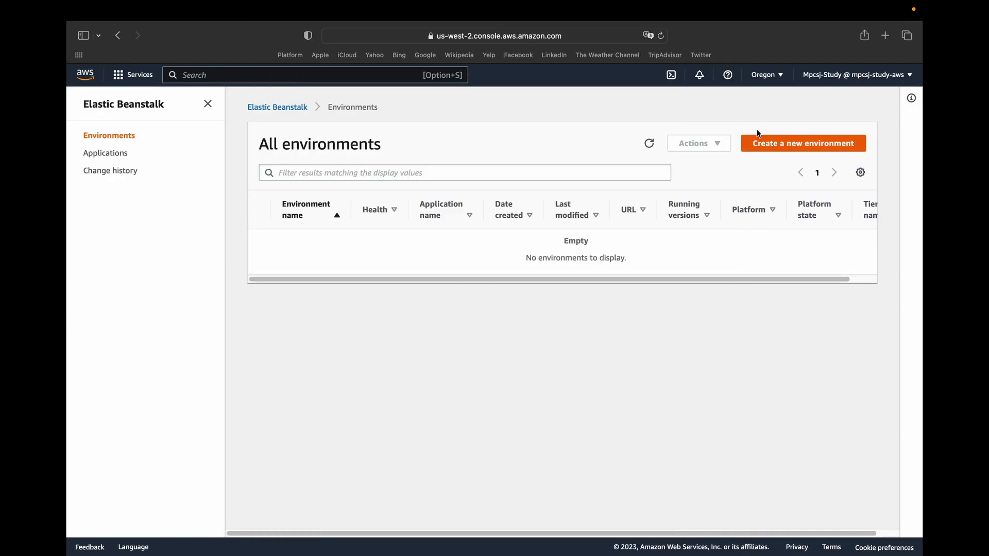
Find the Route 53 service and open its list of hosted zones.
{"action": "mouse_move", "coordinate": [670, 3]}
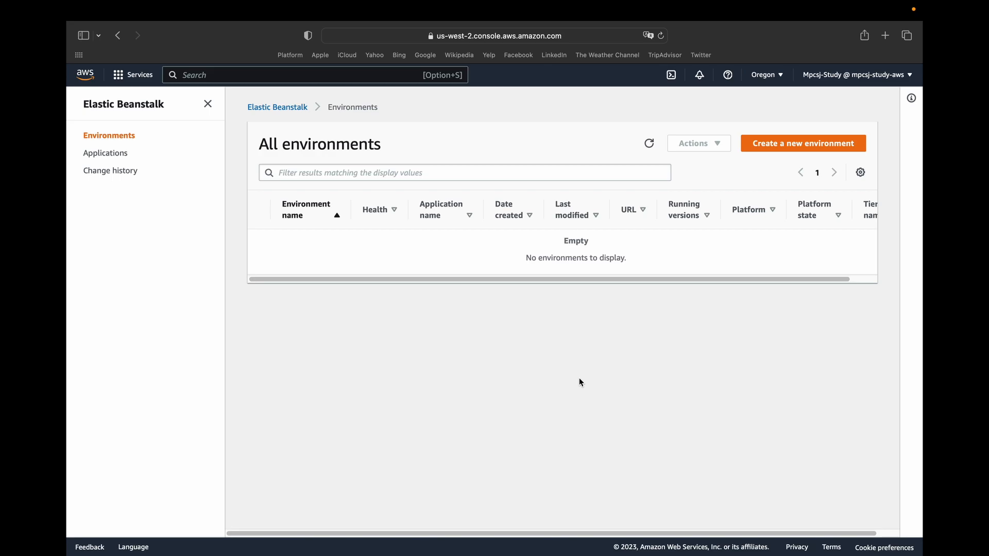
{"action": "left_click", "coordinate": [239, 70]}
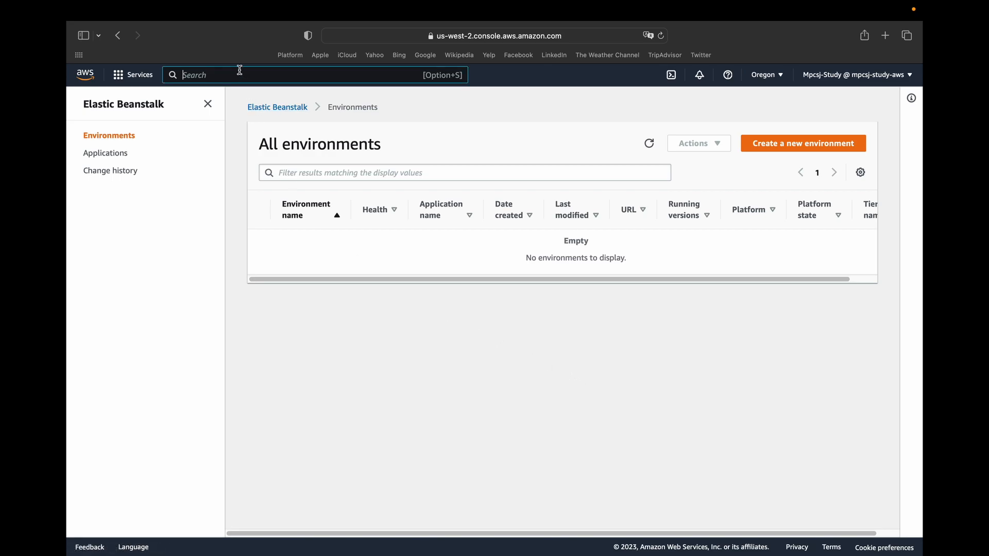
{"action": "type", "text": "route"}
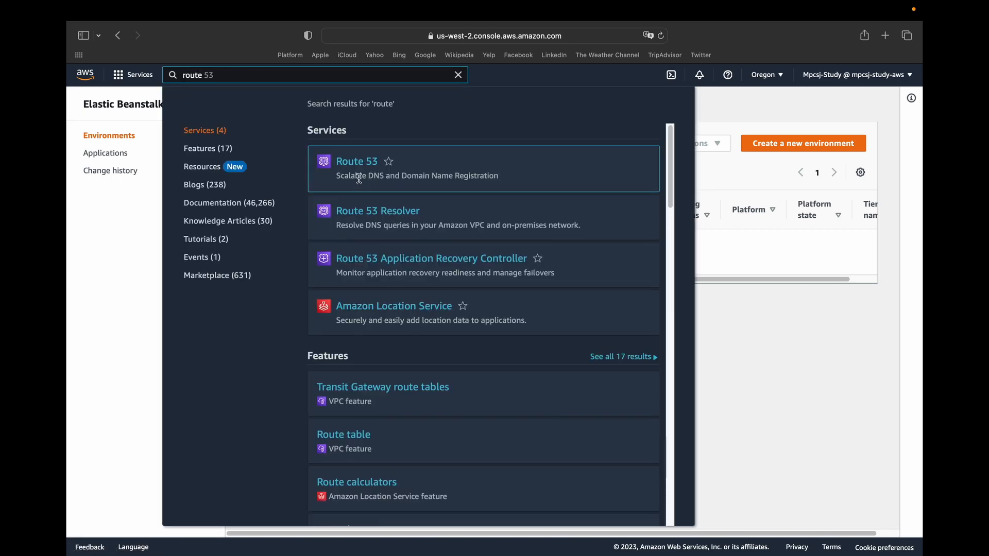
{"action": "left_click", "coordinate": [360, 170]}
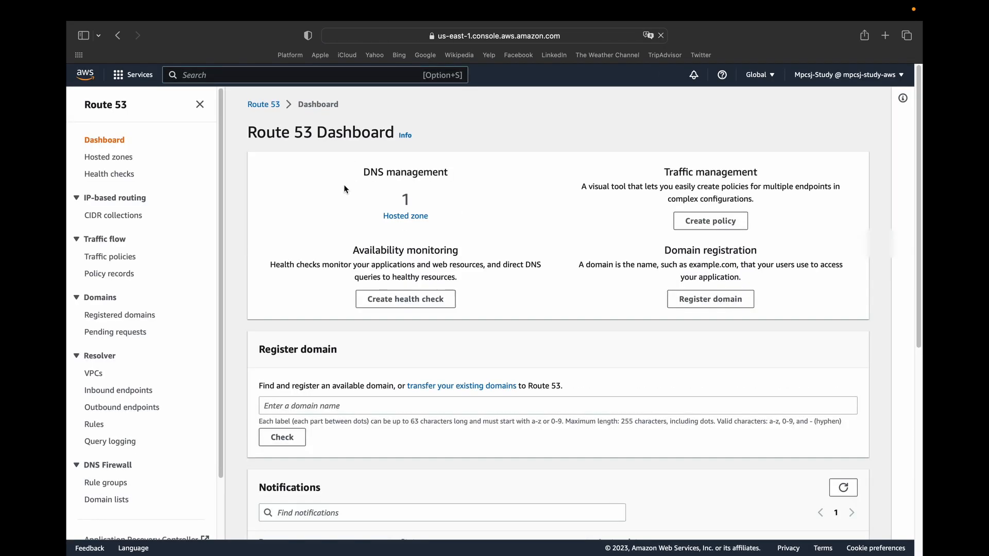
{"action": "left_click", "coordinate": [404, 218]}
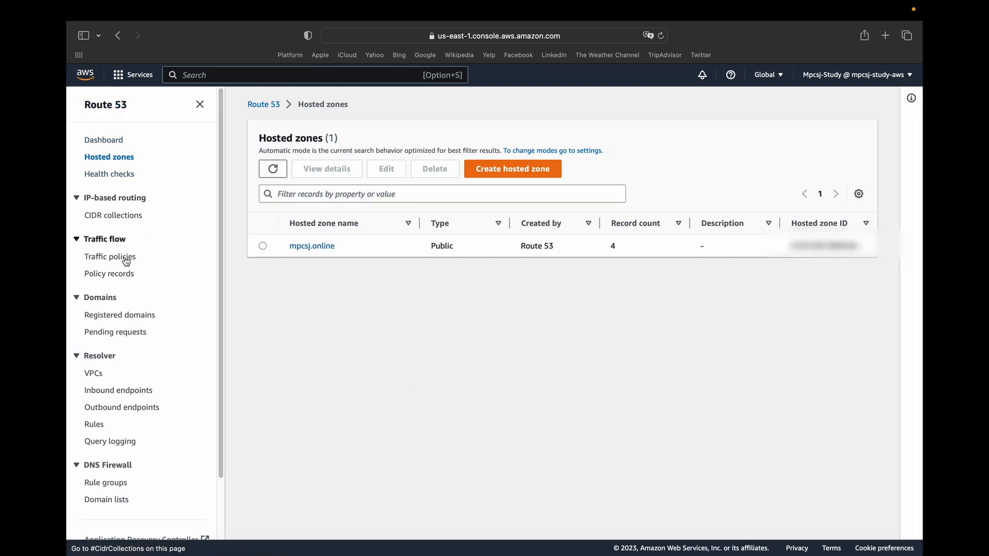
Examine the Registered domains entry and the mpcsj.online record in the hosted zones list.
{"action": "left_click_drag", "start_coordinate": [83, 313], "coordinate": [168, 314]}
{"action": "left_click", "coordinate": [519, 345]}
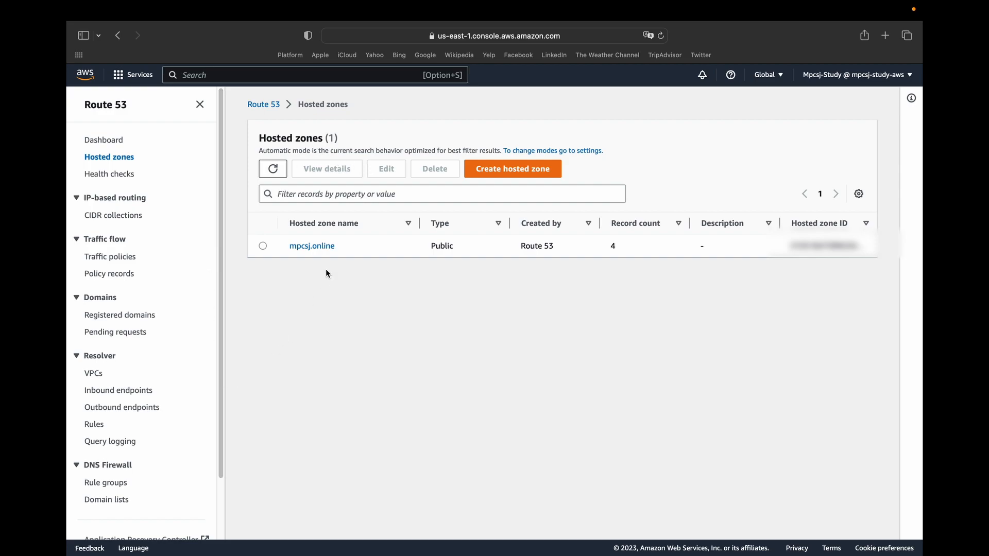
{"action": "left_click_drag", "start_coordinate": [248, 129], "coordinate": [360, 140]}
{"action": "left_click", "coordinate": [417, 304]}
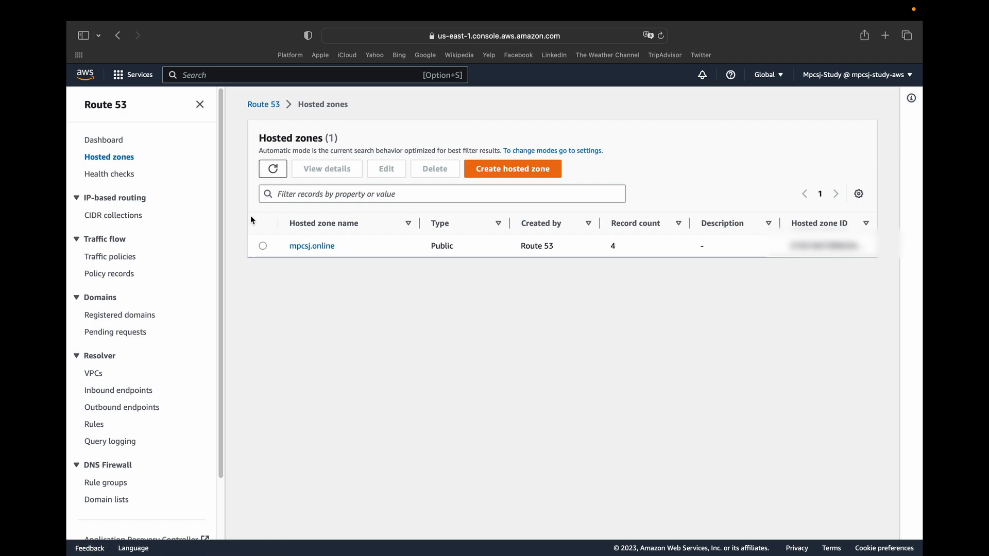
{"action": "left_click_drag", "start_coordinate": [286, 247], "coordinate": [367, 248]}
{"action": "left_click", "coordinate": [369, 249]}
{"action": "left_click_drag", "start_coordinate": [258, 138], "coordinate": [339, 142]}
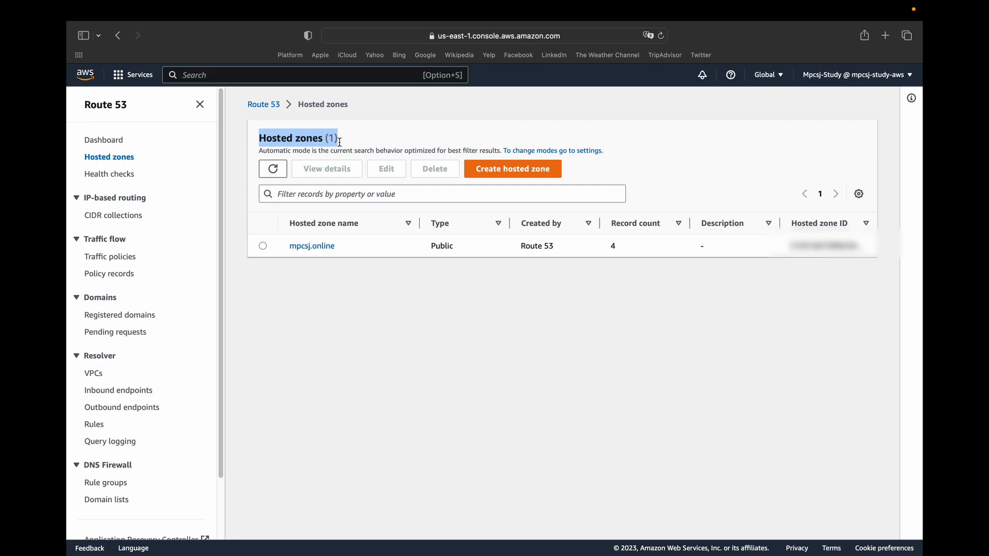
Switch to the EC2 service and open its load balancers list for the Oregon region.
{"action": "left_click", "coordinate": [346, 77]}
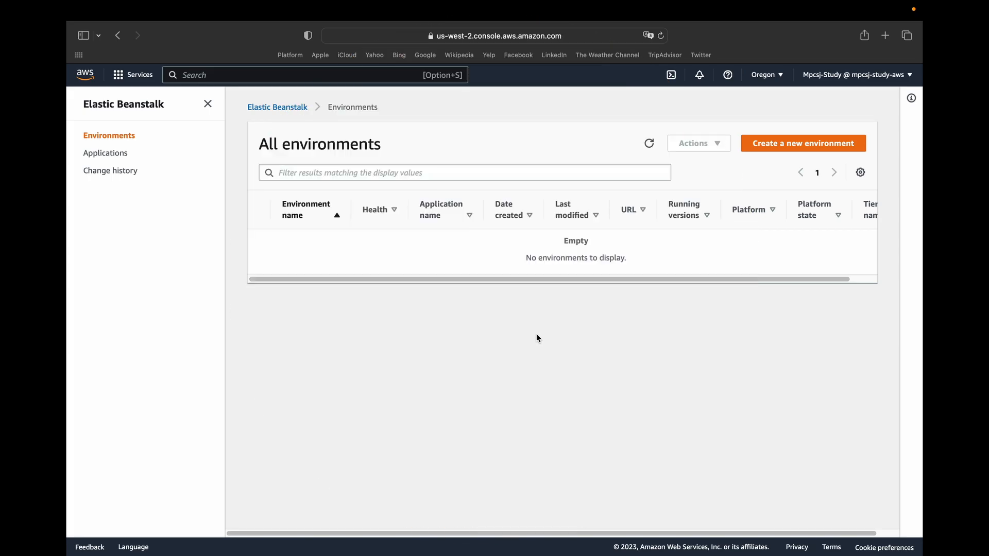
{"action": "type", "text": "ec2"}
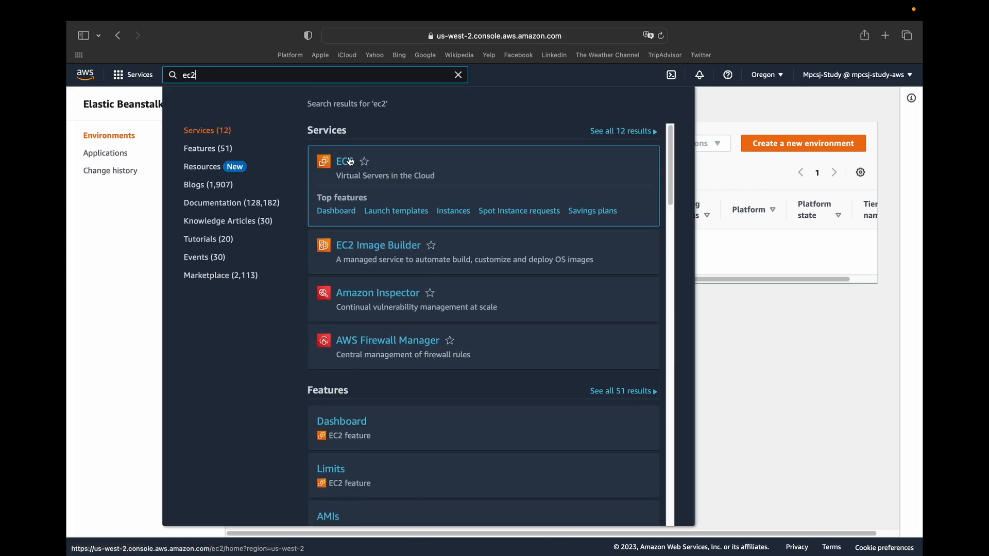
{"action": "left_click", "coordinate": [345, 162]}
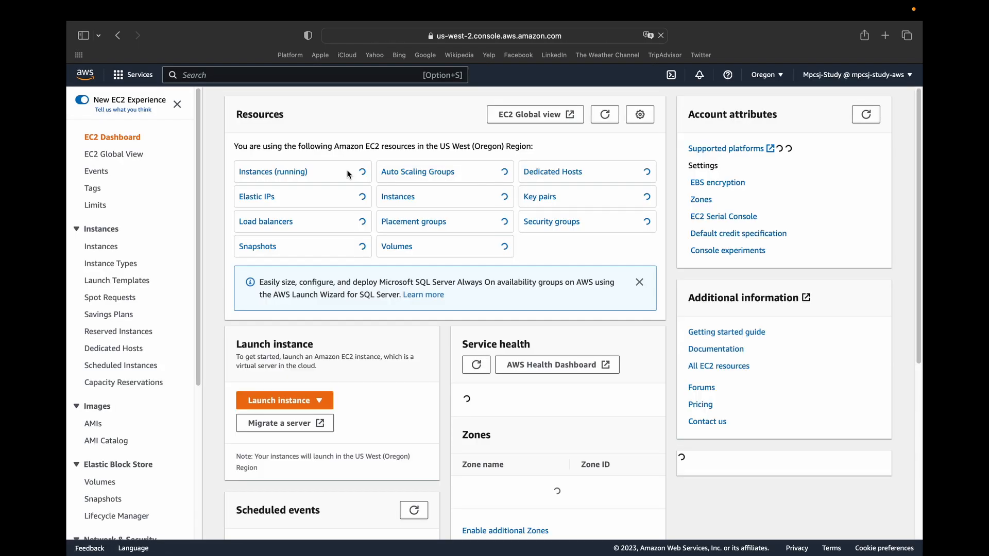
{"action": "left_click", "coordinate": [252, 223]}
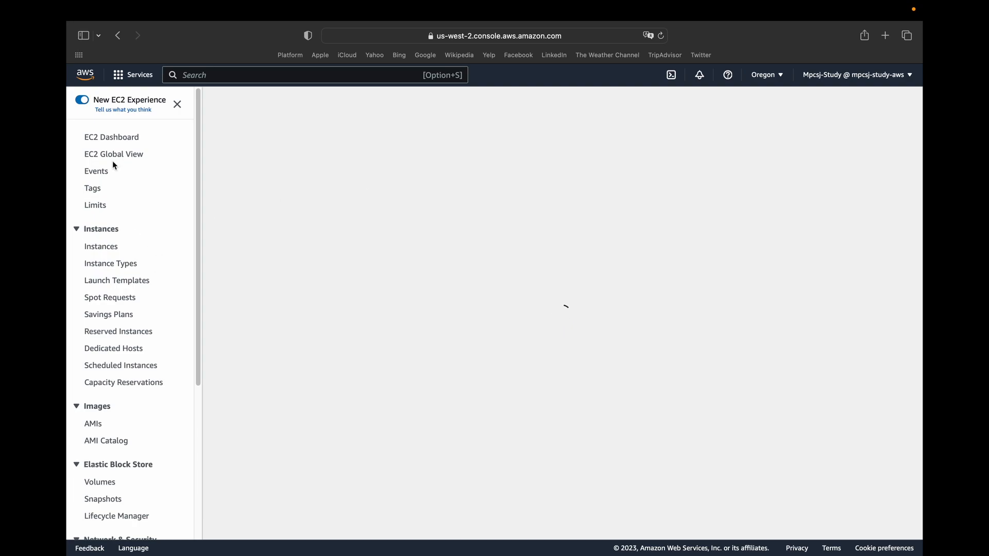
{"action": "left_click_drag", "start_coordinate": [199, 333], "coordinate": [212, 470]}
{"action": "left_click_drag", "start_coordinate": [77, 458], "coordinate": [149, 460]}
{"action": "left_click", "coordinate": [340, 425]}
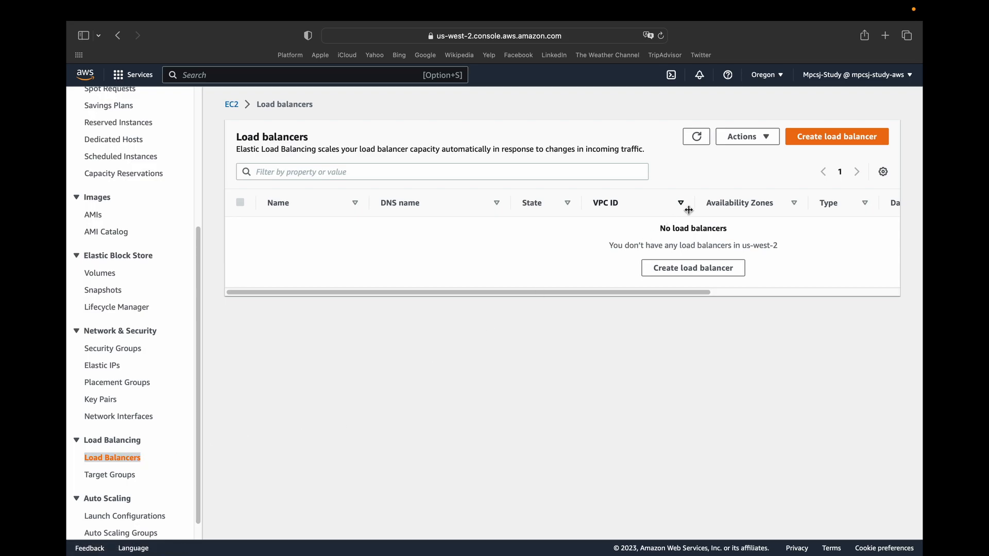
Start creating an Application Load Balancer and name it SharedLoadBalancer.
{"action": "left_click", "coordinate": [676, 267]}
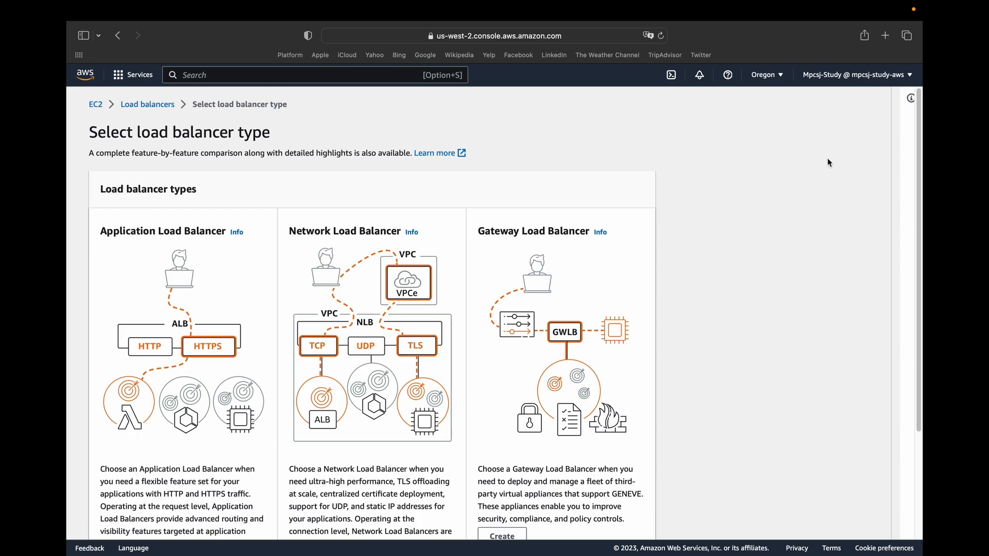
{"action": "scroll", "coordinate": [917, 132], "scroll_direction": "down", "scroll_amount": 5}
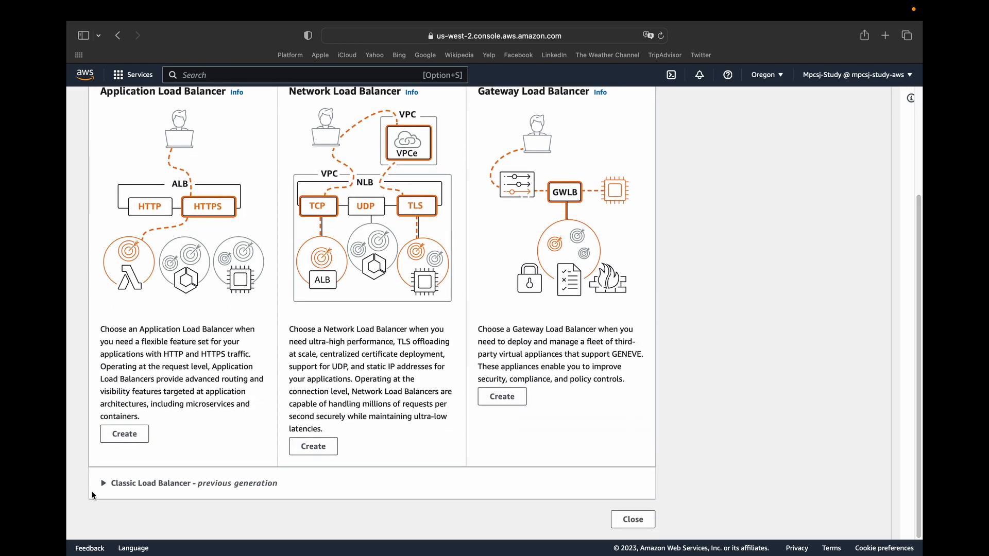
{"action": "left_click", "coordinate": [113, 435]}
{"action": "left_click", "coordinate": [154, 321]}
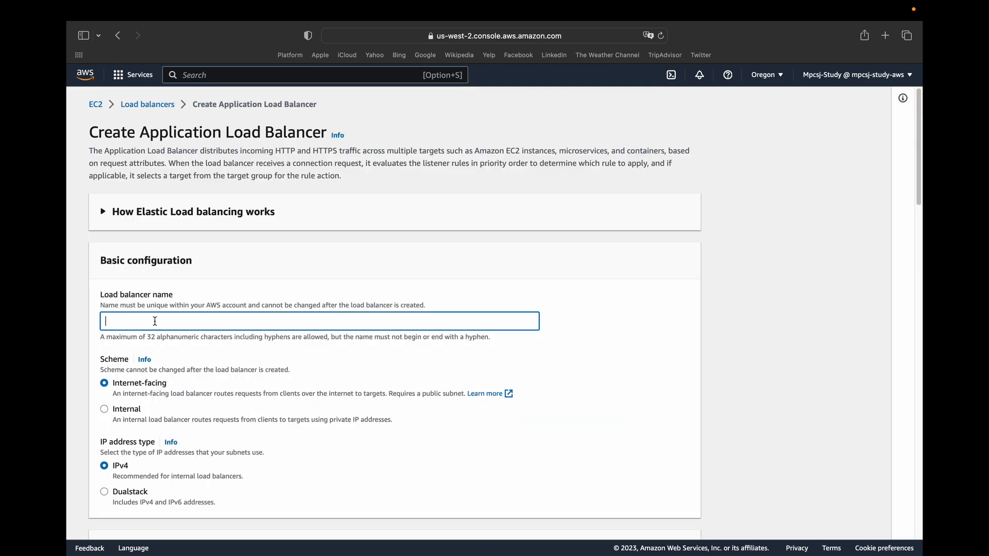
{"action": "type", "text": "SharedLoadBalancer"}
Map the load balancer to the availability zones us-west-2a, us-west-2b and us-west-2c.
{"action": "scroll", "coordinate": [131, 276], "scroll_direction": "down", "scroll_amount": 7}
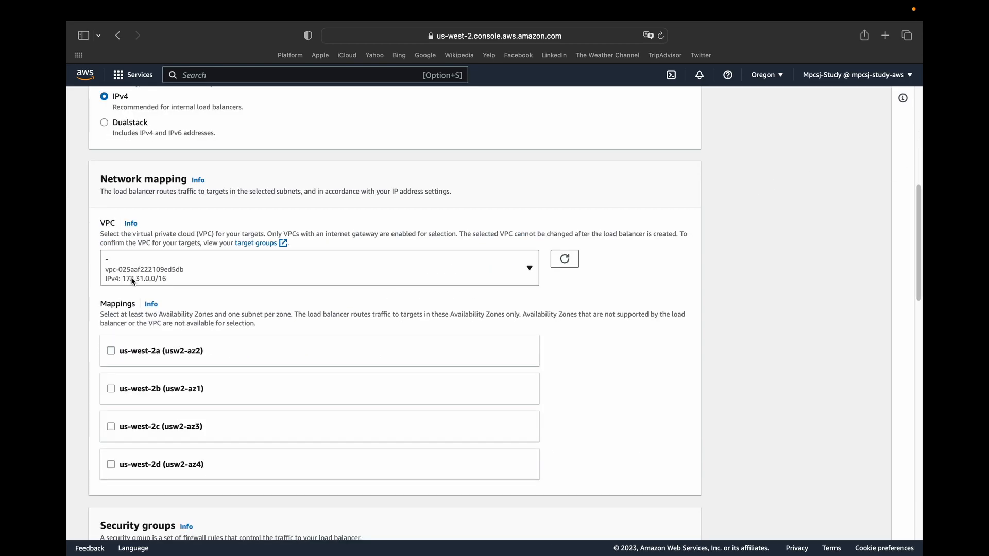
{"action": "left_click", "coordinate": [110, 350]}
{"action": "left_click", "coordinate": [111, 492]}
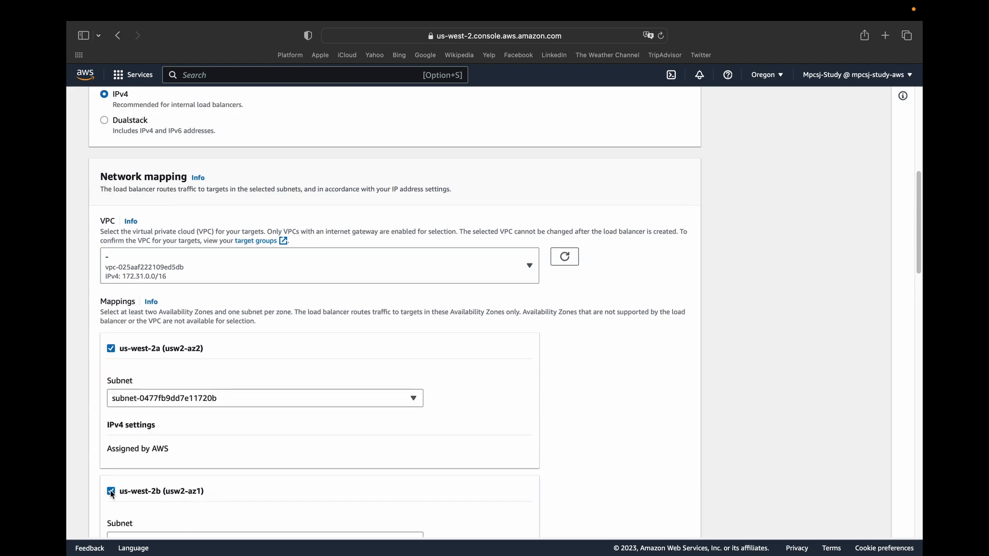
{"action": "scroll", "coordinate": [110, 495], "scroll_direction": "down", "scroll_amount": 3}
{"action": "left_click", "coordinate": [111, 499]}
{"action": "scroll", "coordinate": [190, 490], "scroll_direction": "down", "scroll_amount": 5}
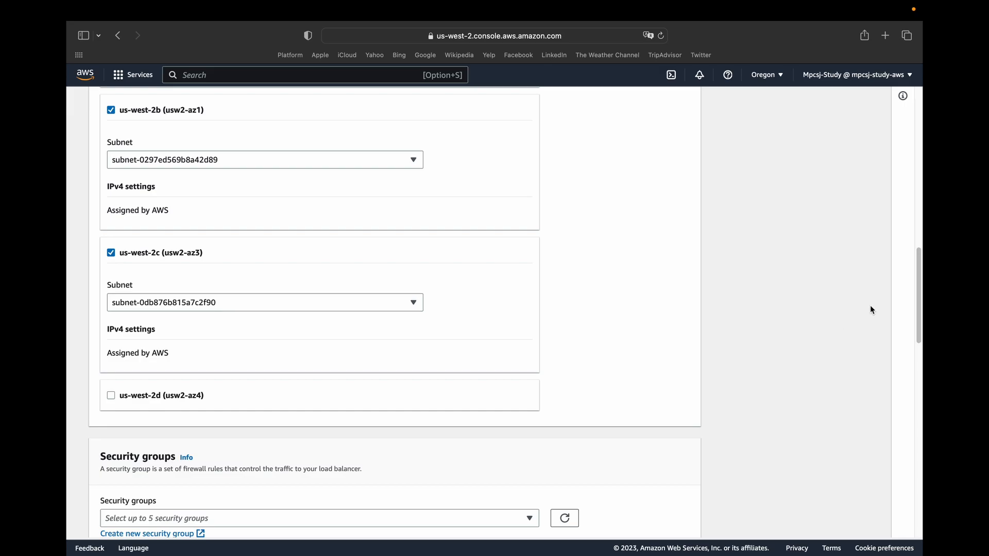
Check the HTTP:80 listener's available target groups and open the form for creating a new target group.
{"action": "scroll", "coordinate": [919, 291], "scroll_direction": "down", "scroll_amount": 1}
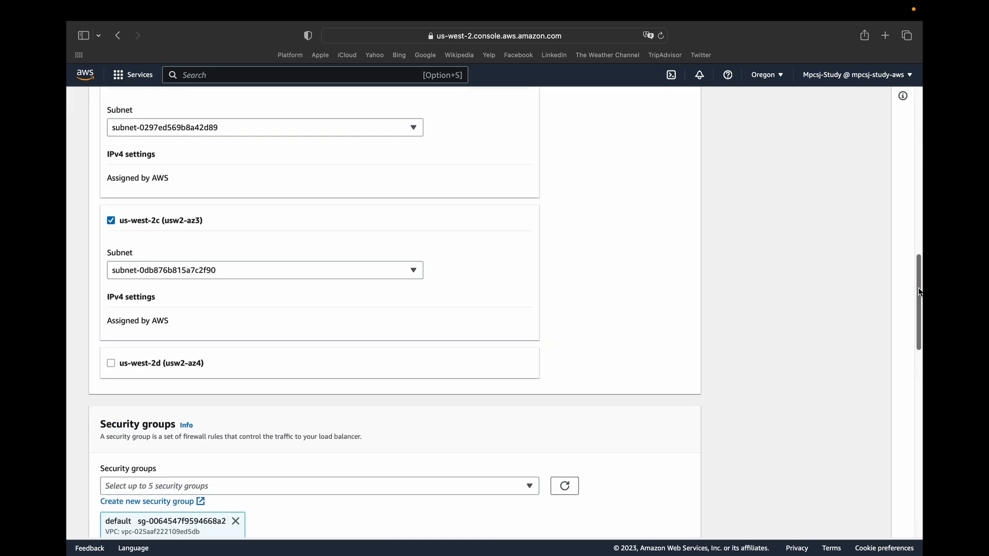
{"action": "left_click_drag", "start_coordinate": [919, 294], "coordinate": [916, 377]}
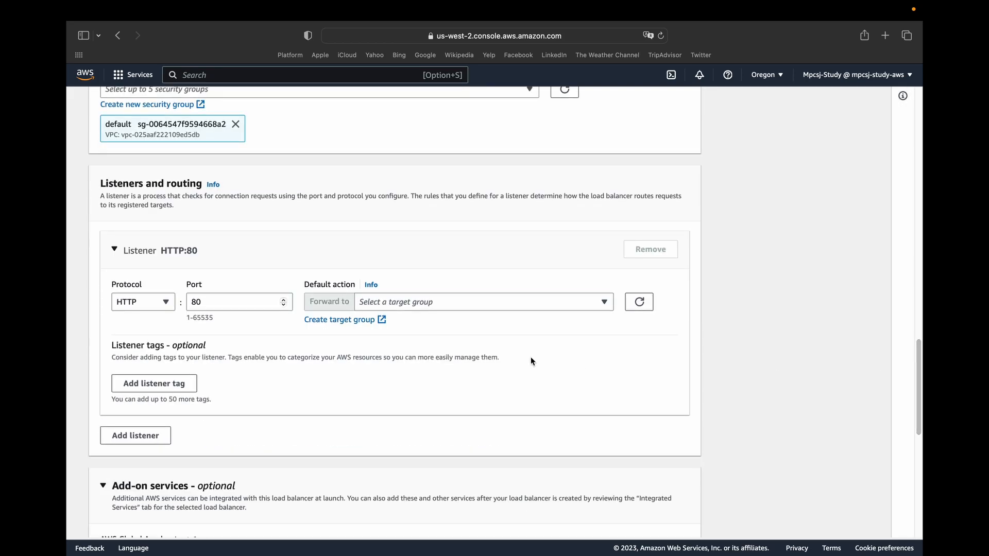
{"action": "left_click", "coordinate": [430, 302]}
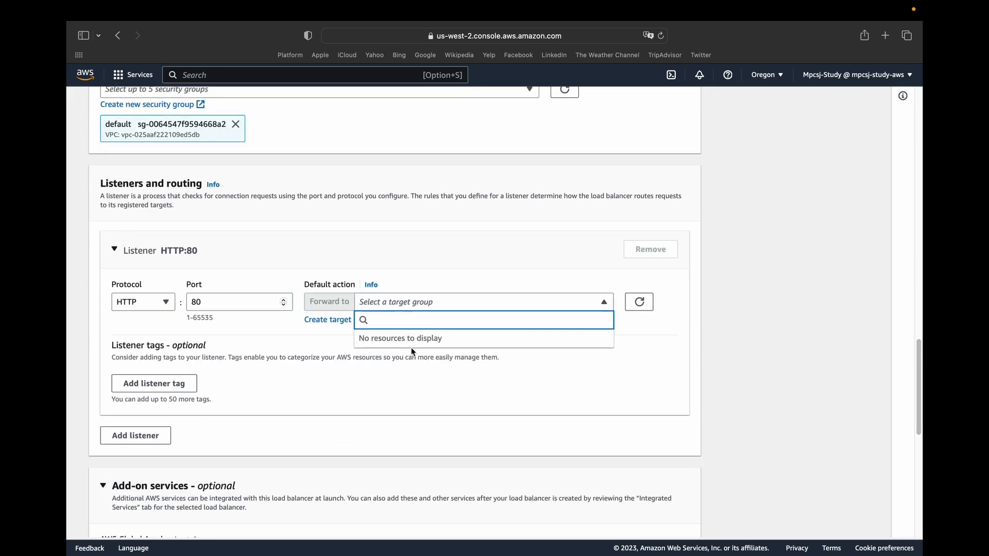
{"action": "left_click", "coordinate": [422, 389]}
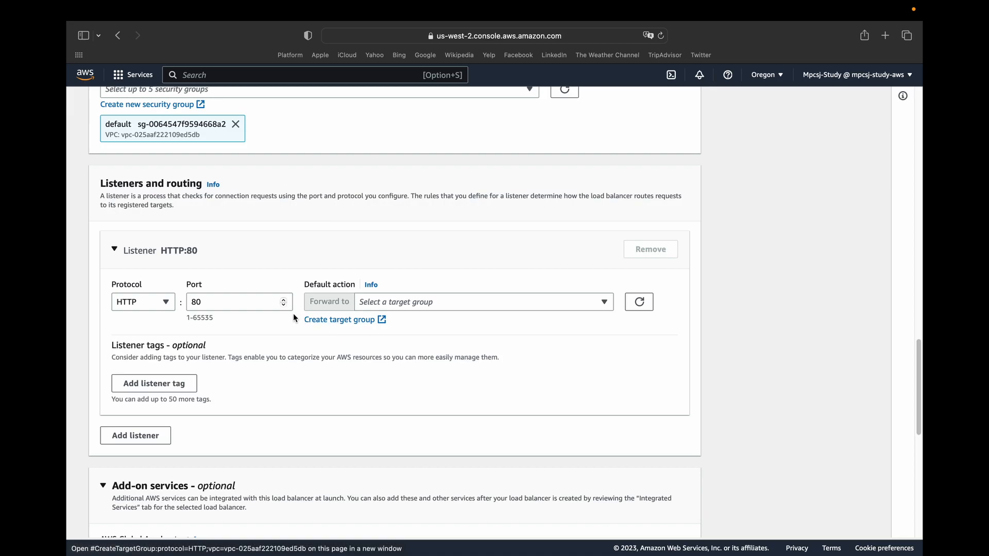
{"action": "left_click", "coordinate": [323, 320]}
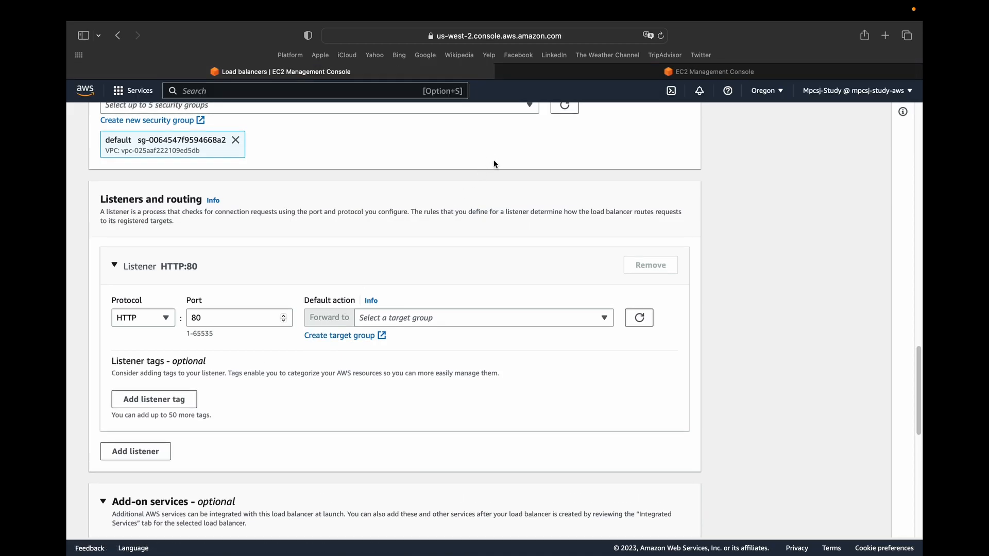
{"action": "left_click", "coordinate": [554, 72]}
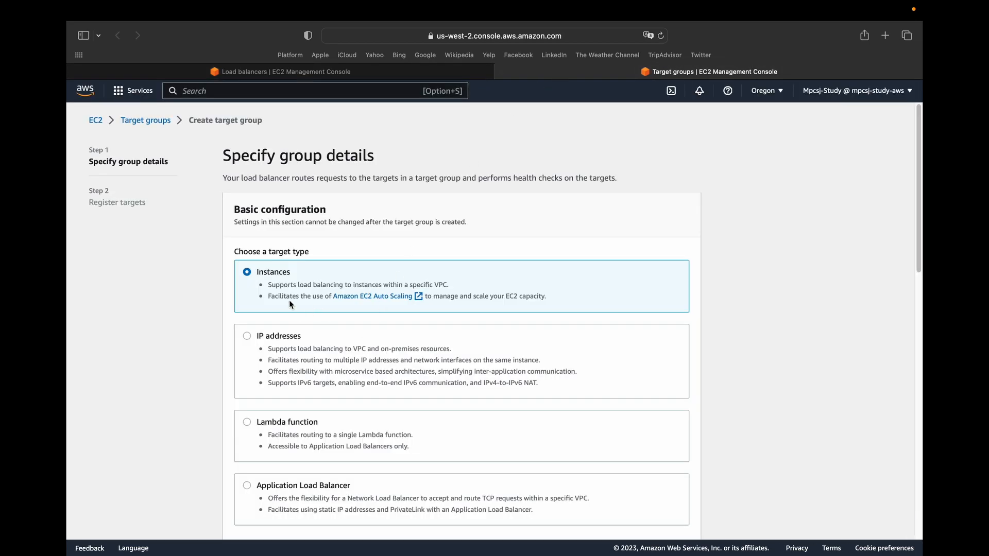
Keep Instances as the target type and name the target group DefaultTargetGroupForSharedApps.
{"action": "scroll", "coordinate": [291, 304], "scroll_direction": "down", "scroll_amount": 3}
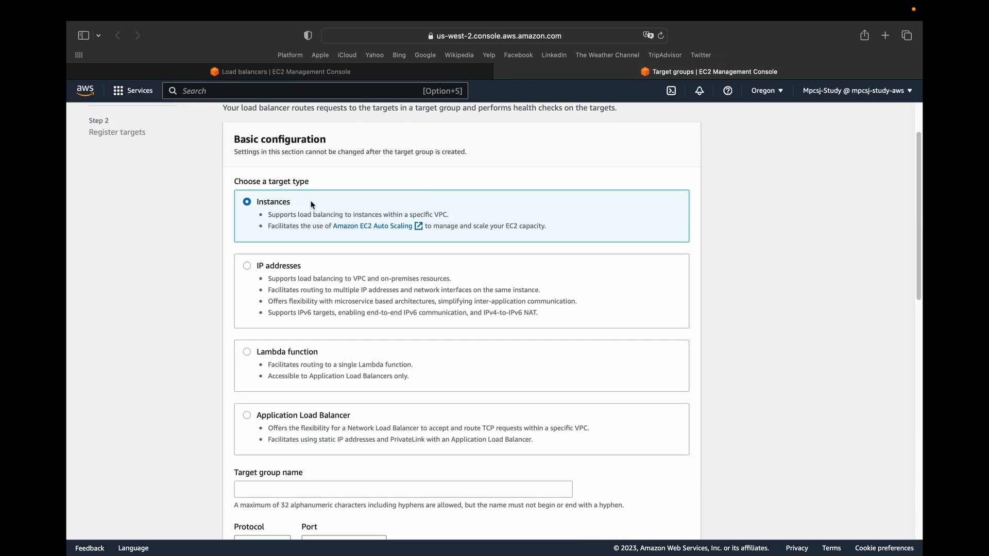
{"action": "scroll", "coordinate": [312, 205], "scroll_direction": "down", "scroll_amount": 10}
{"action": "left_click", "coordinate": [268, 189]}
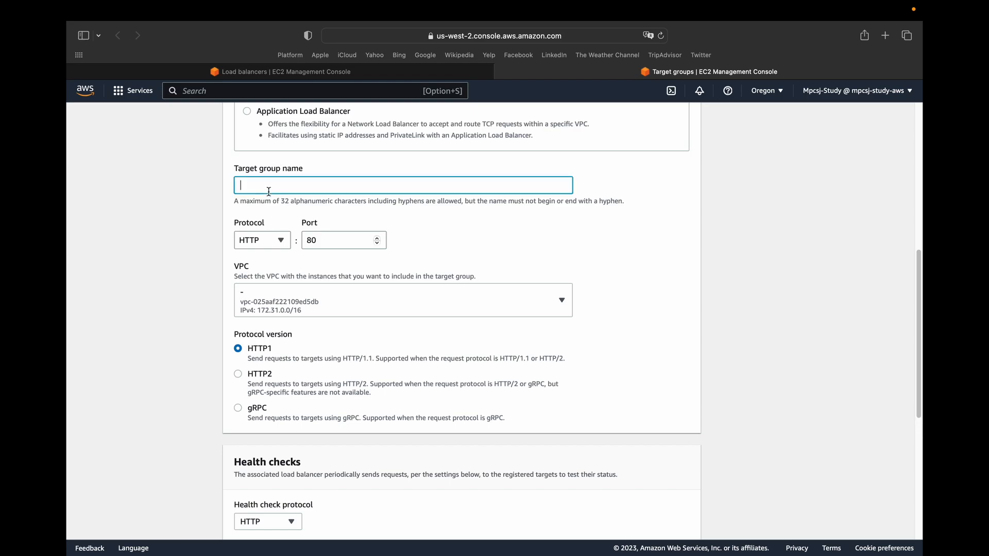
{"action": "type", "text": "DefaultTargetGroupForSharedAppsw"}
Create the target group with the default health check settings and without registering any instances.
{"action": "scroll", "coordinate": [488, 435], "scroll_direction": "down", "scroll_amount": 6}
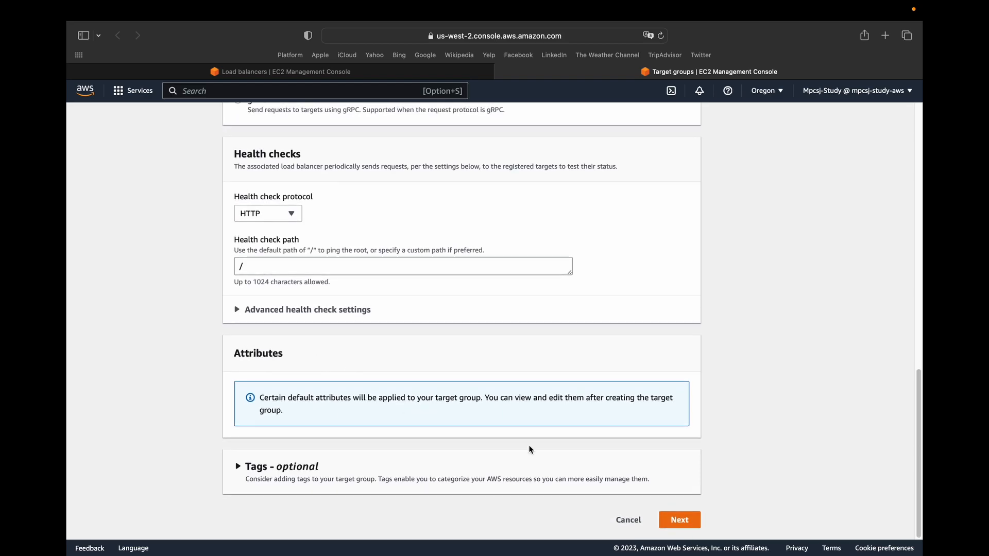
{"action": "left_click", "coordinate": [680, 521]}
{"action": "scroll", "coordinate": [438, 257], "scroll_direction": "down", "scroll_amount": 3}
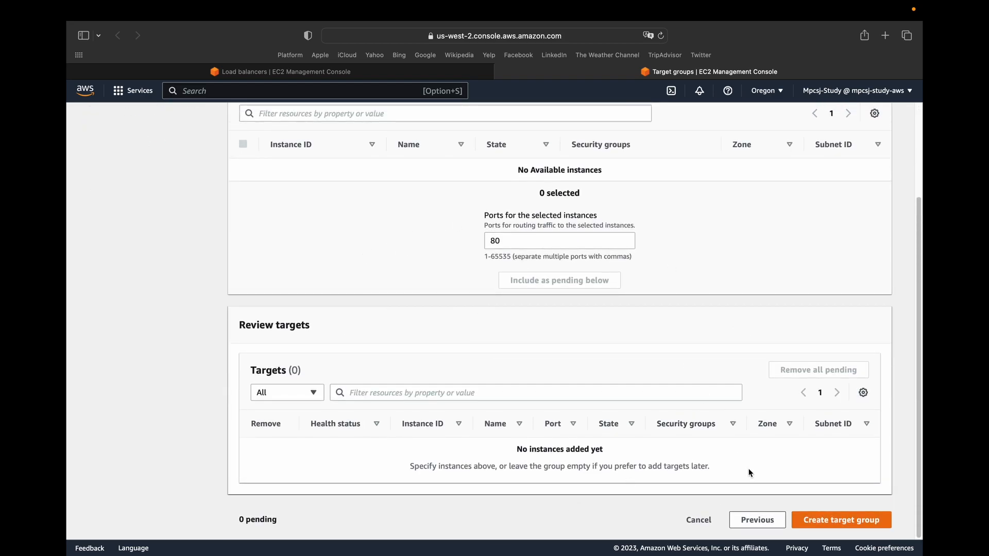
{"action": "left_click", "coordinate": [822, 518]}
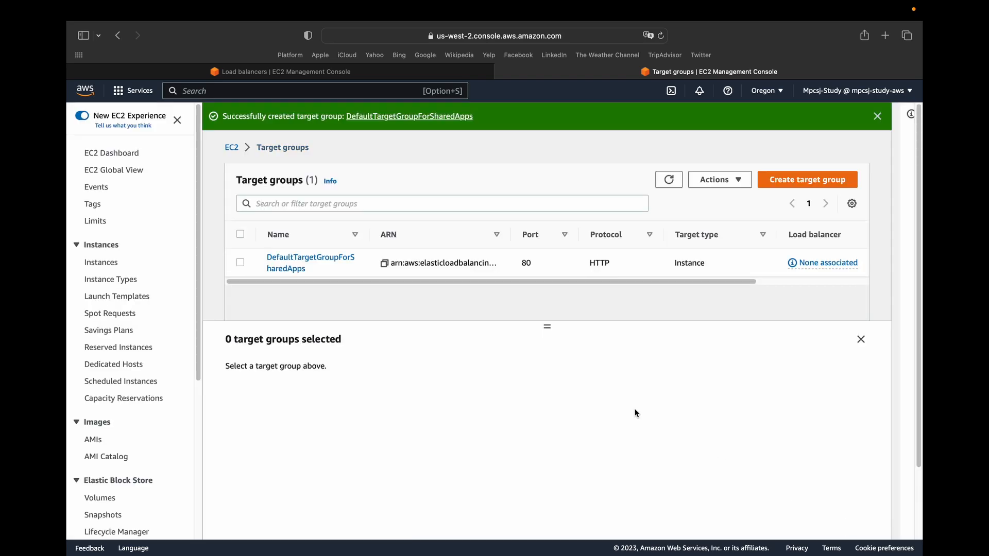
Return to the load balancer form and forward the HTTP:80 listener to DefaultTargetGroupForSharedApps.
{"action": "left_click", "coordinate": [329, 76]}
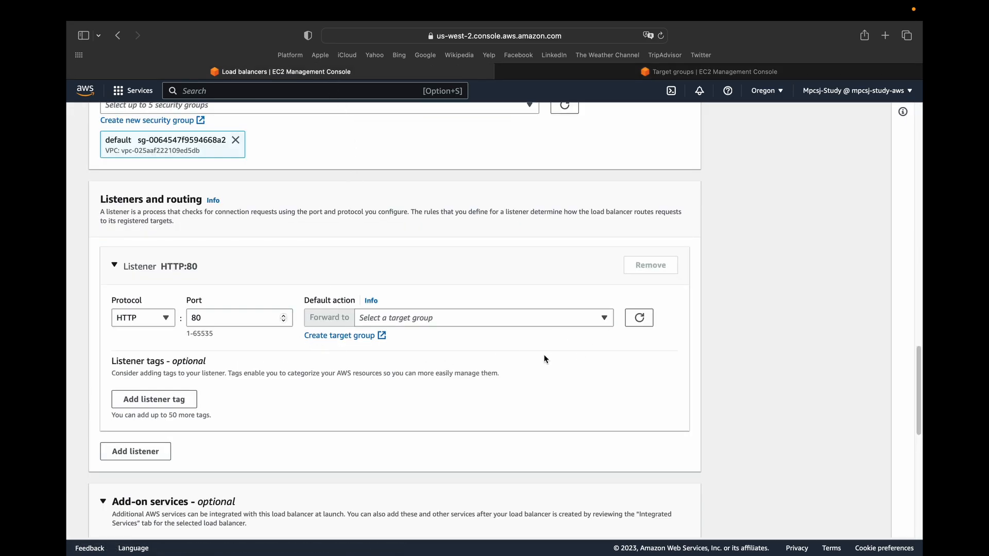
{"action": "left_click", "coordinate": [489, 321]}
{"action": "left_click", "coordinate": [428, 356]}
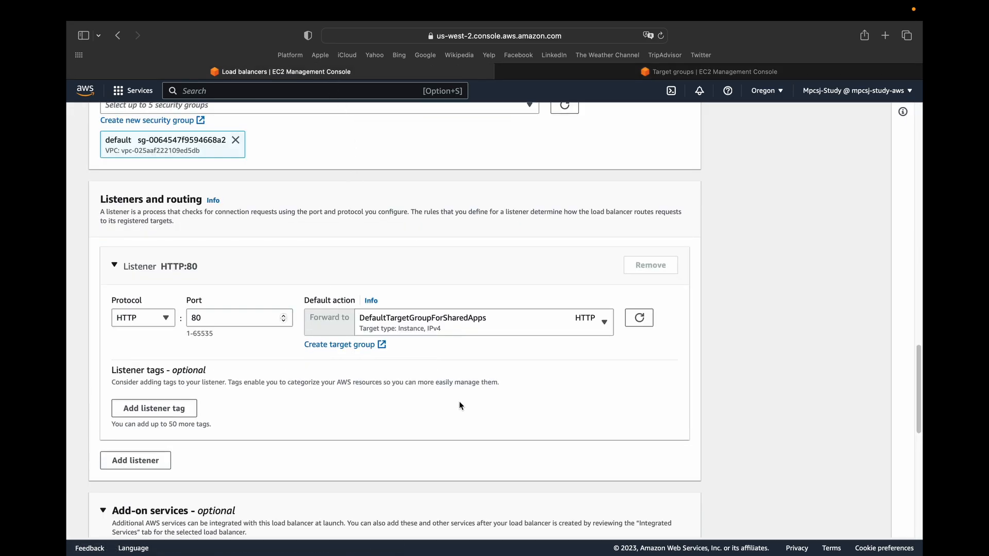
Create the load balancer and open the details page of SharedLoadBalancer.
{"action": "scroll", "coordinate": [453, 407], "scroll_direction": "down", "scroll_amount": 10}
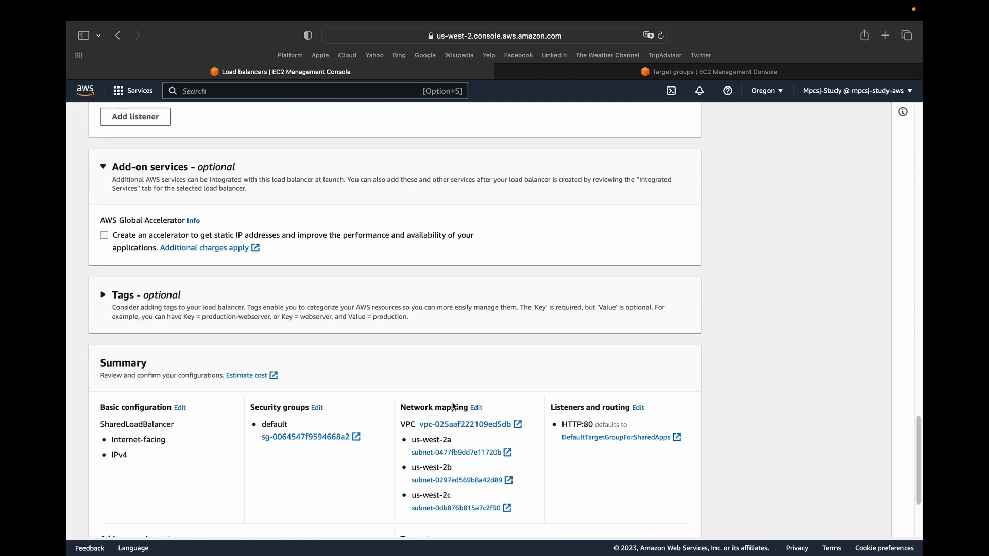
{"action": "left_click", "coordinate": [632, 511]}
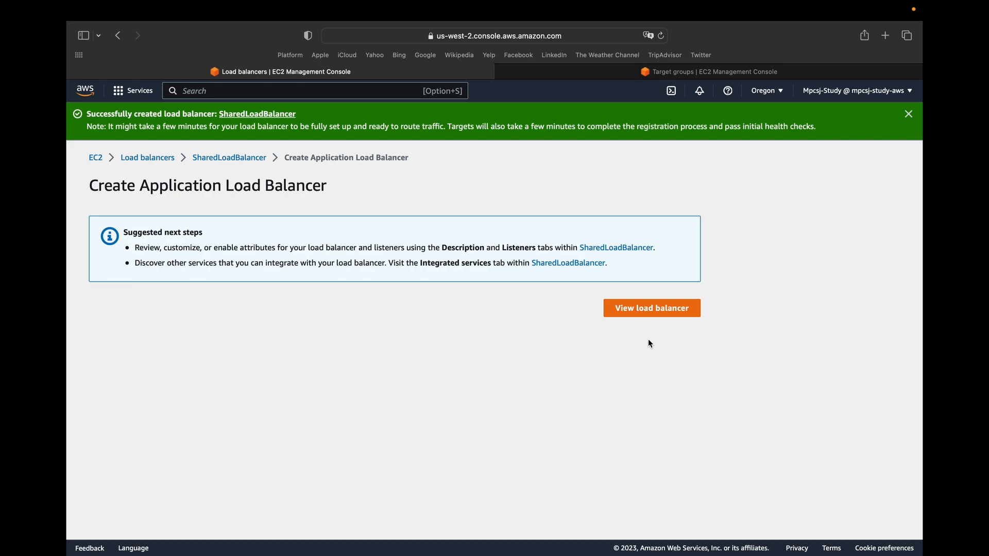
{"action": "left_click", "coordinate": [656, 312]}
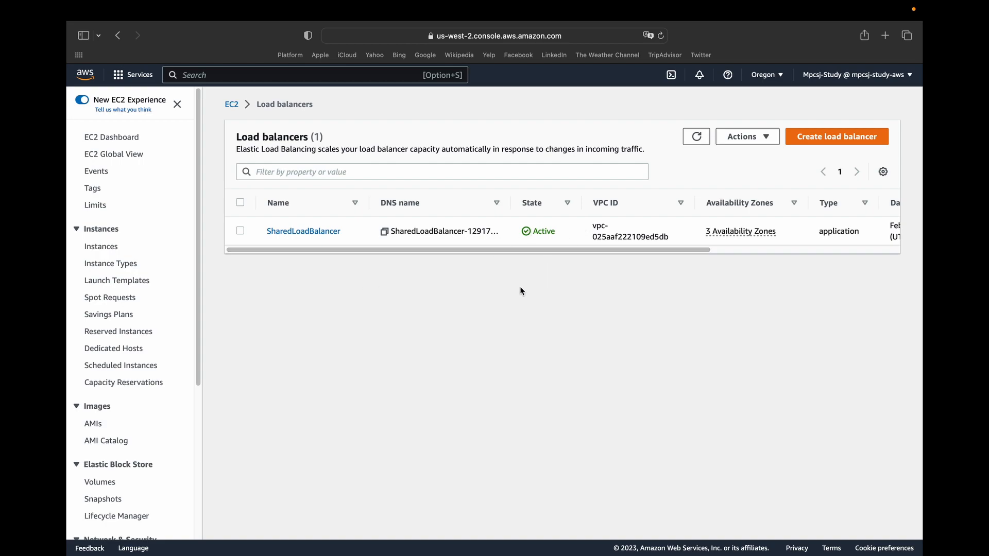
{"action": "left_click", "coordinate": [294, 231]}
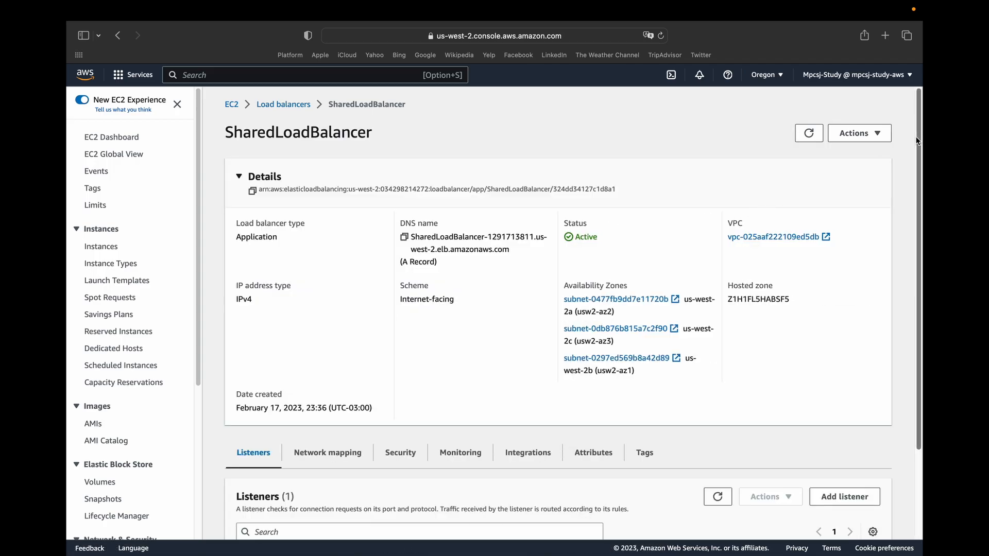
Start adding a listener to SharedLoadBalancer and set its protocol to HTTPS on port 443.
{"action": "scroll", "coordinate": [875, 166], "scroll_direction": "down", "scroll_amount": 5}
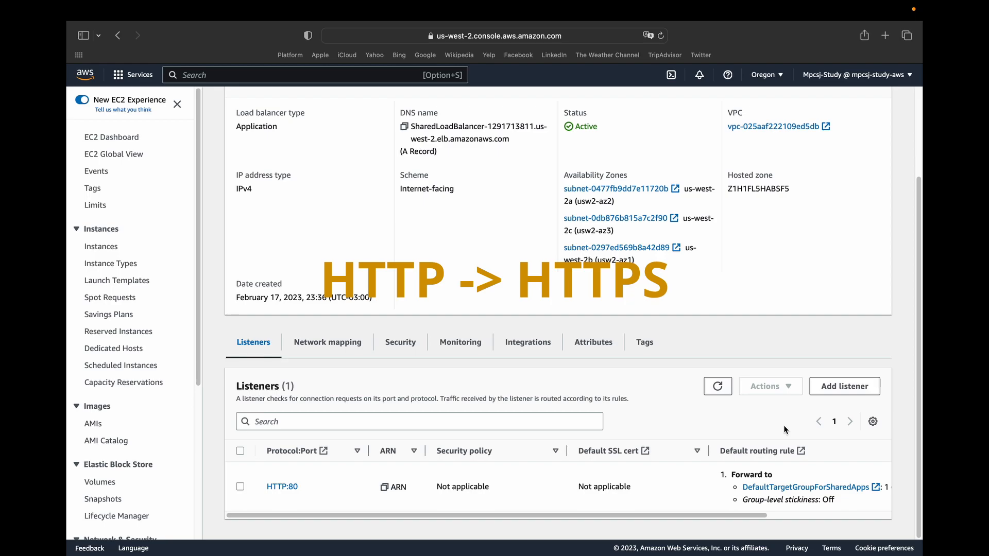
{"action": "left_click", "coordinate": [833, 390]}
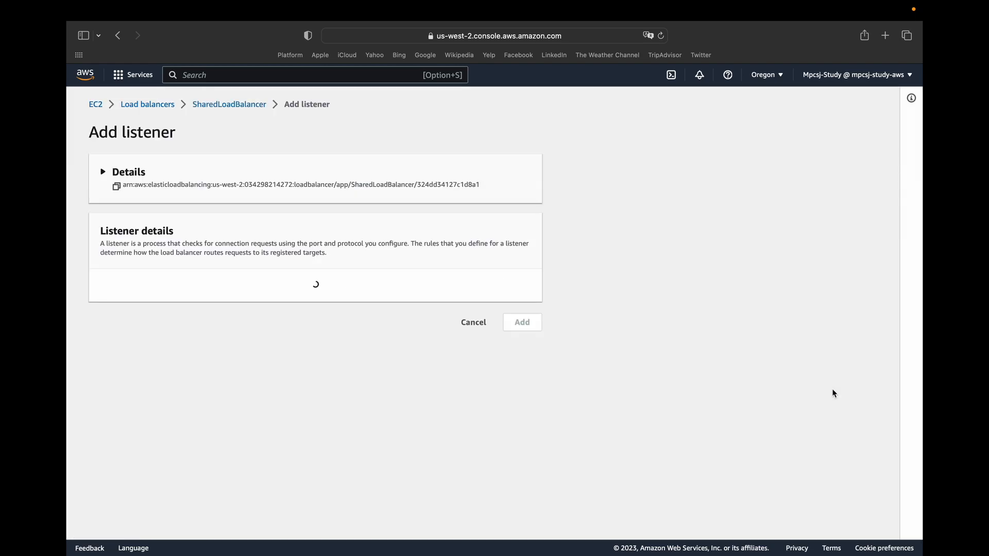
{"action": "left_click", "coordinate": [123, 302]}
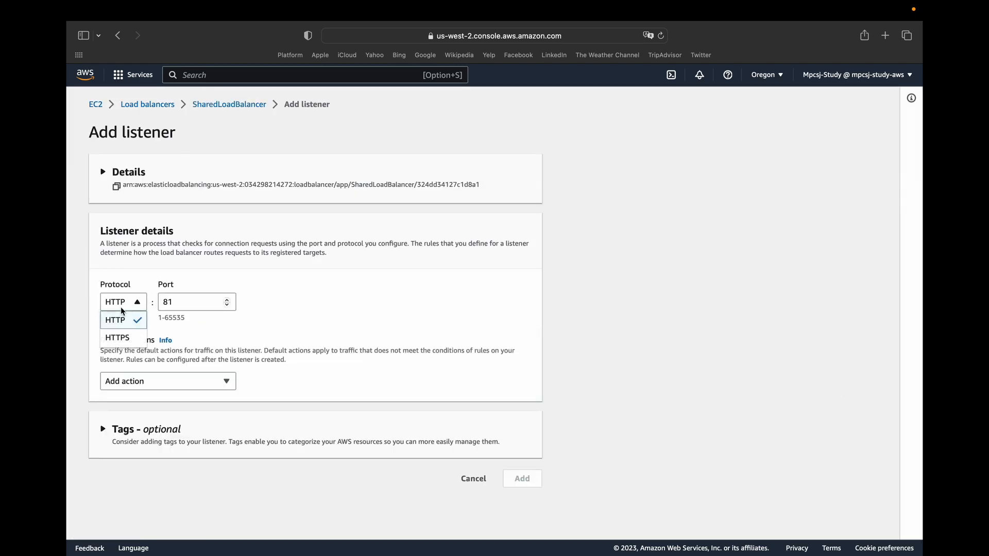
{"action": "left_click", "coordinate": [117, 336]}
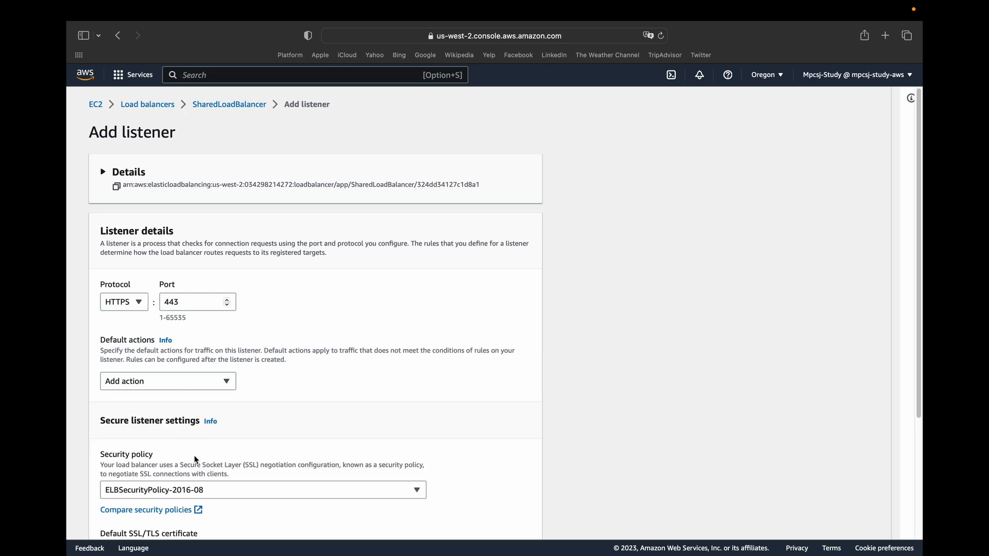
Add a Forward default action to the HTTPS listener, targeting DefaultTargetGroupForSharedApps.
{"action": "scroll", "coordinate": [212, 472], "scroll_direction": "down", "scroll_amount": 3}
{"action": "scroll", "coordinate": [213, 470], "scroll_direction": "up", "scroll_amount": 1}
{"action": "left_click", "coordinate": [135, 284]}
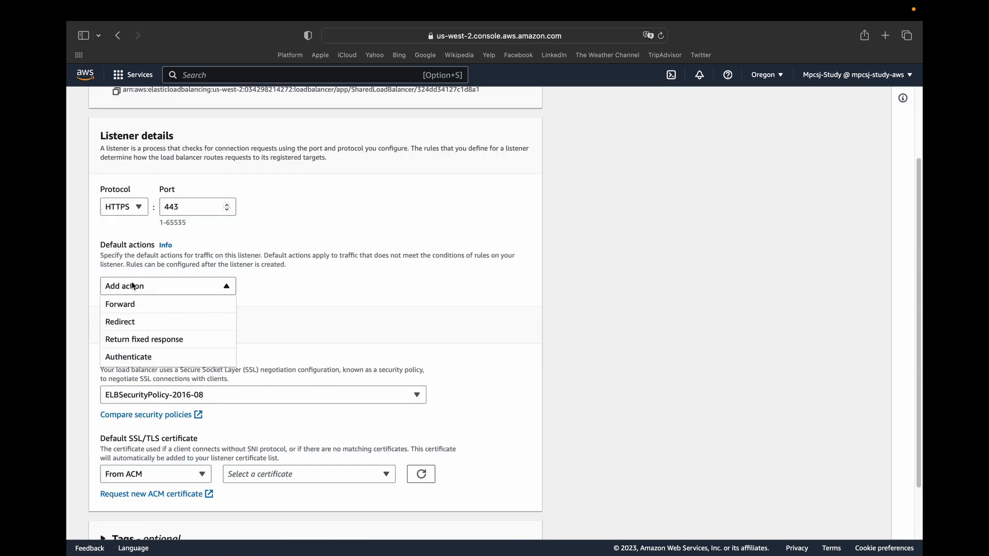
{"action": "left_click", "coordinate": [132, 304]}
{"action": "left_click", "coordinate": [216, 352]}
{"action": "left_click", "coordinate": [150, 415]}
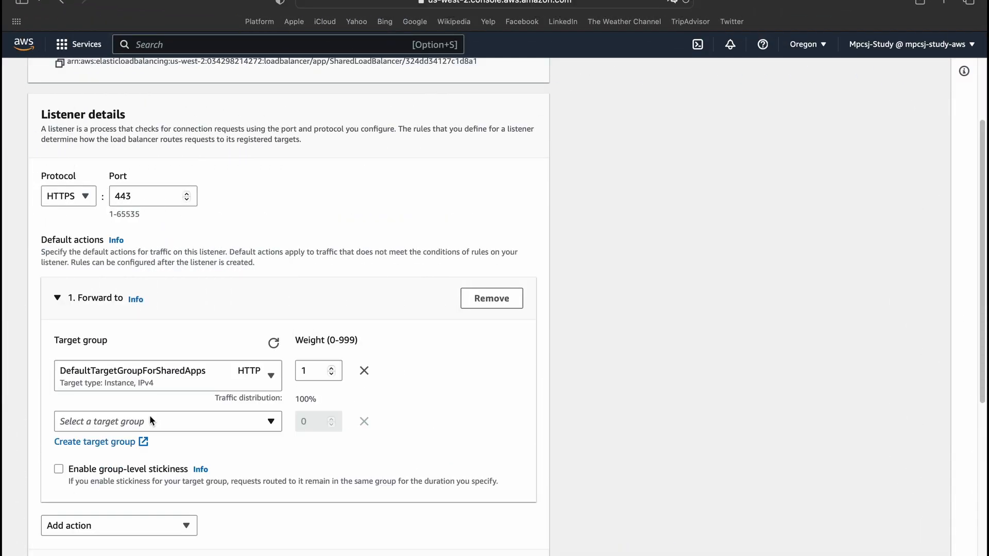
Set the listener's security policy to ELBSecurityPolicy-FS-1-2-2019-08.
{"action": "scroll", "coordinate": [973, 339], "scroll_direction": "down", "scroll_amount": 4}
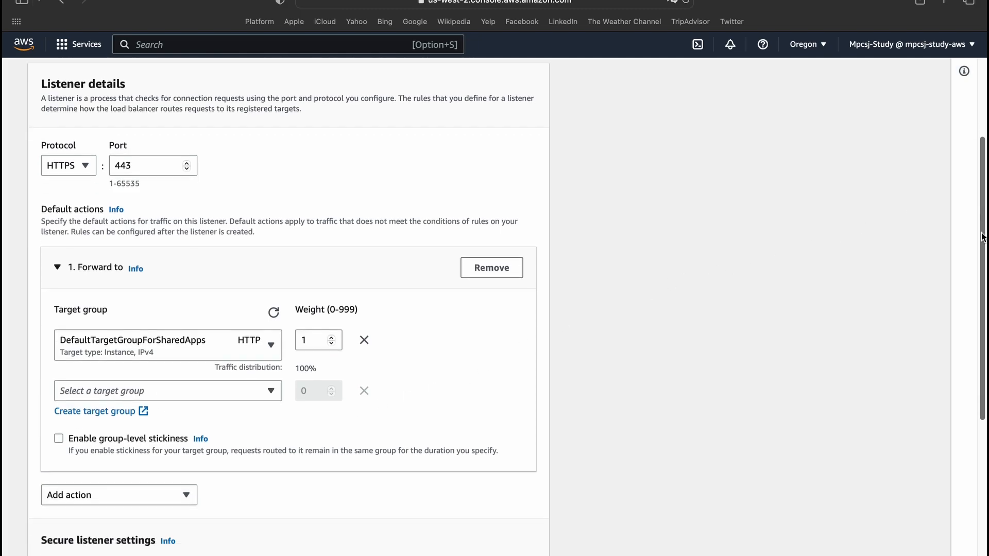
{"action": "scroll", "coordinate": [973, 361], "scroll_direction": "down", "scroll_amount": 2}
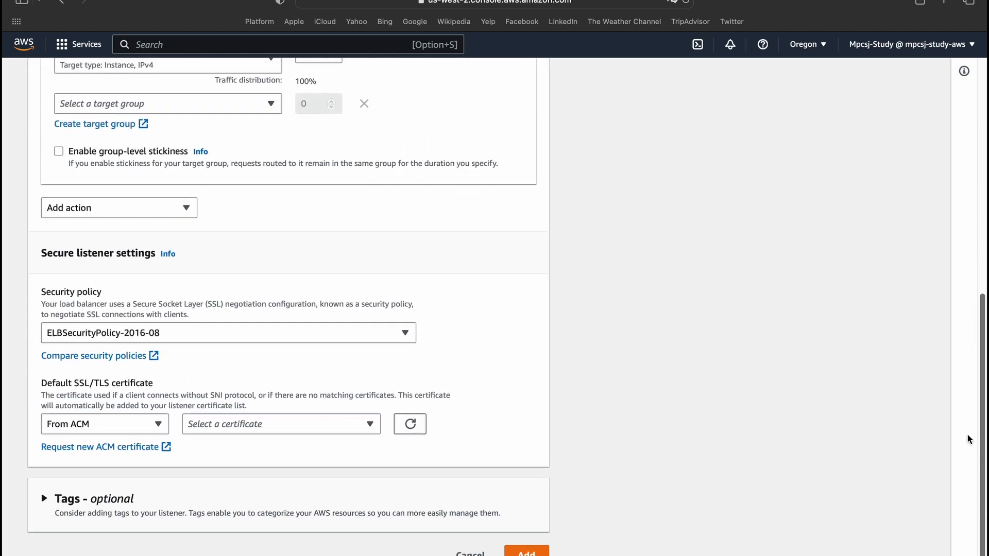
{"action": "left_click", "coordinate": [262, 332]}
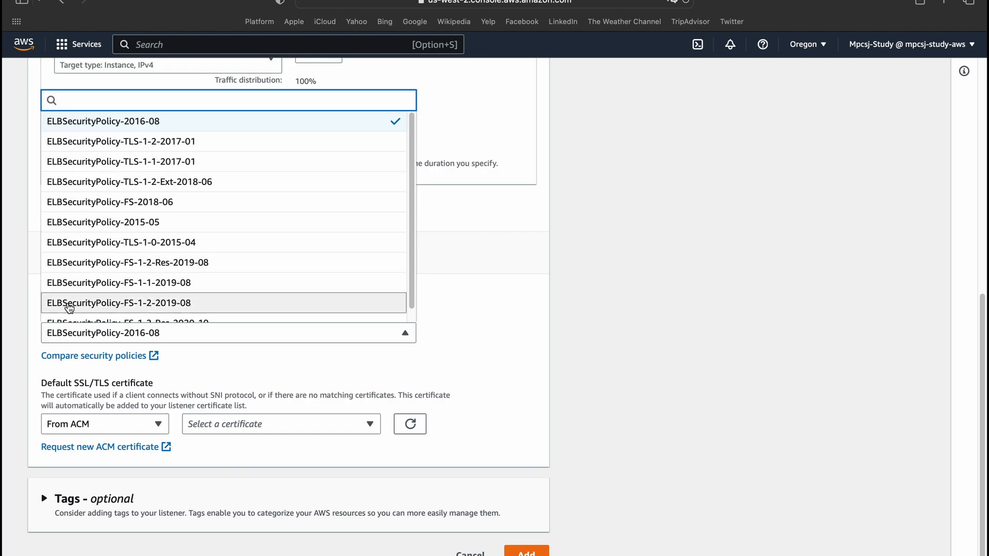
{"action": "scroll", "coordinate": [67, 304], "scroll_direction": "down", "scroll_amount": 1}
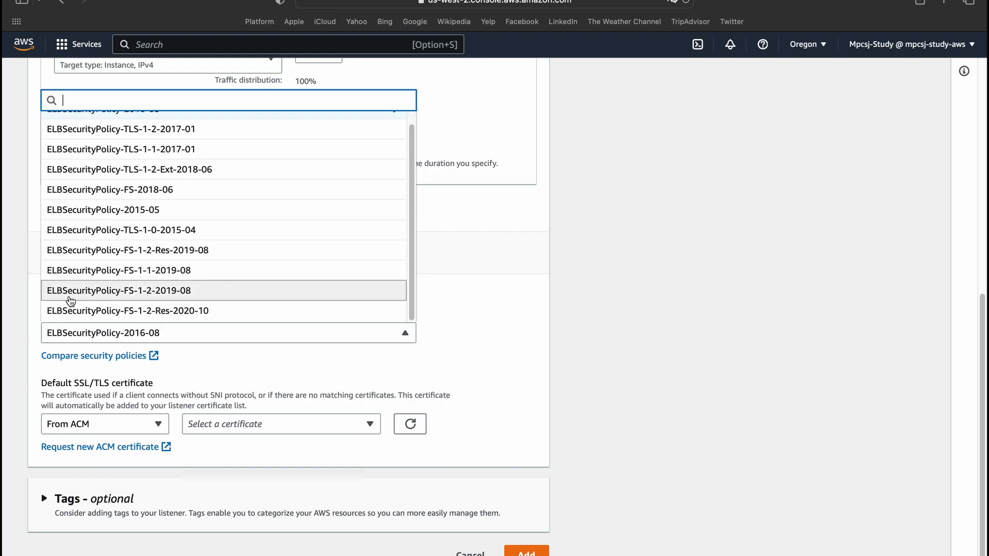
{"action": "left_click", "coordinate": [71, 290]}
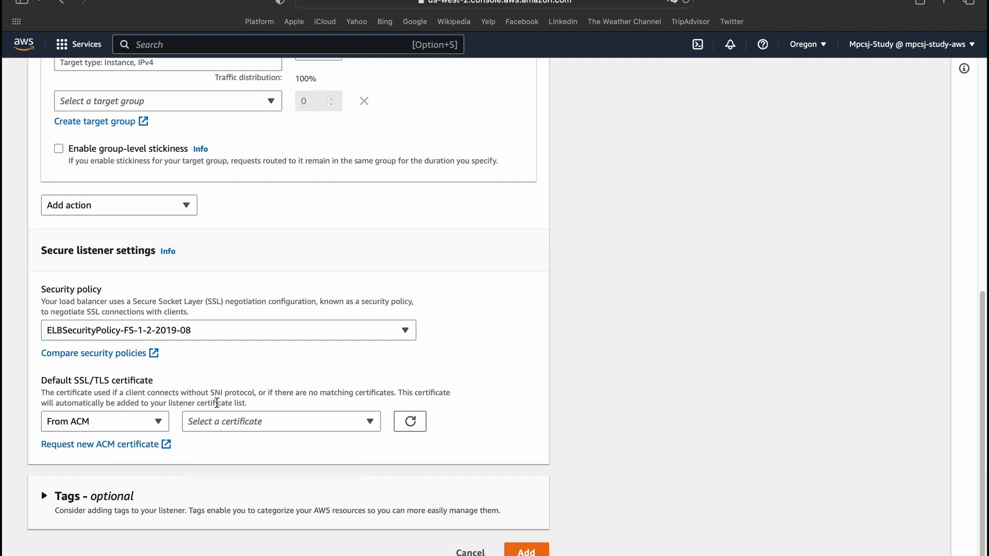
Search for Certificate Manager, open it in a separate tab and examine the ID of the listed certificate.
{"action": "left_click", "coordinate": [252, 426]}
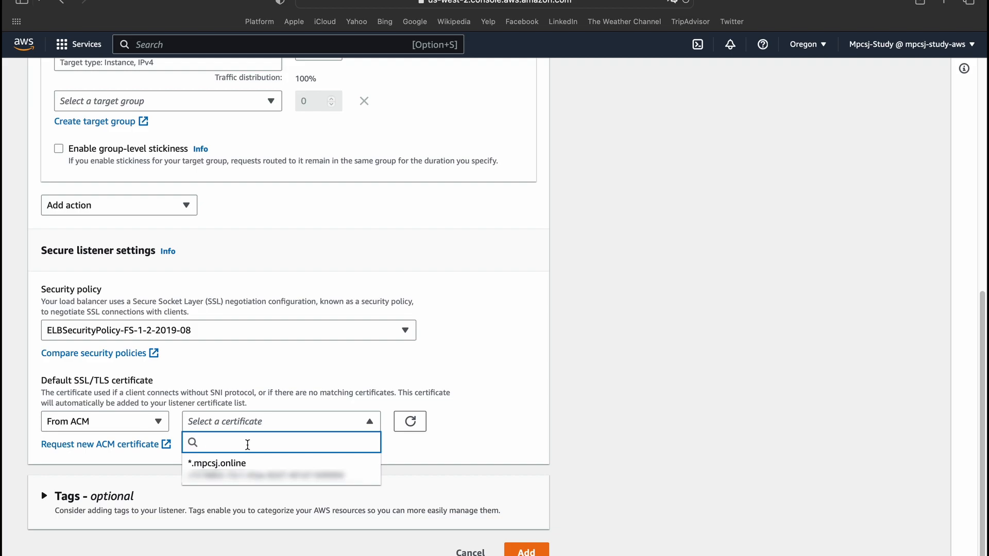
{"action": "left_click", "coordinate": [291, 50]}
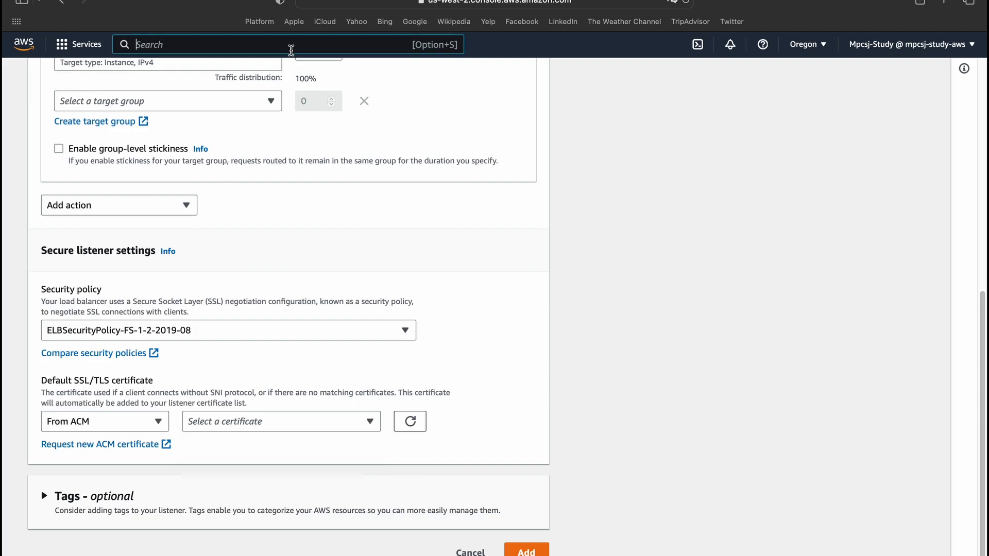
{"action": "type", "text": "certfic"}
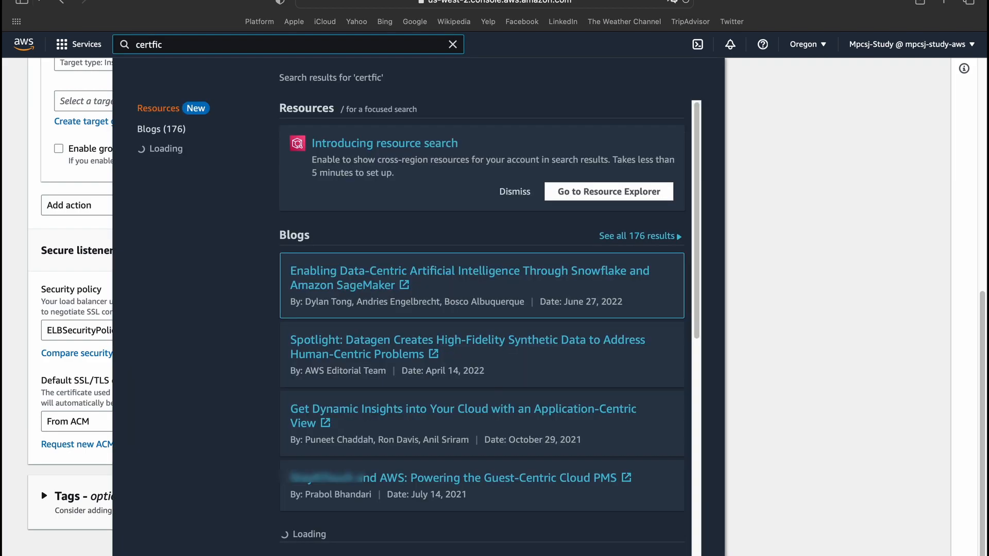
{"action": "key", "text": "BackSpace"}
{"action": "key", "text": "BackSpace"}
{"action": "key", "text": "BackSpace"}
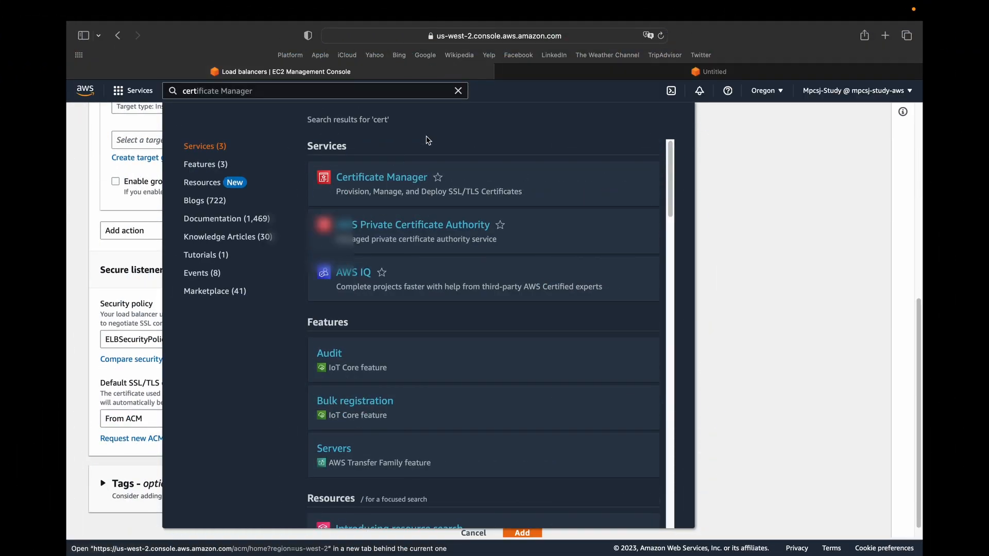
{"action": "left_click", "coordinate": [545, 69]}
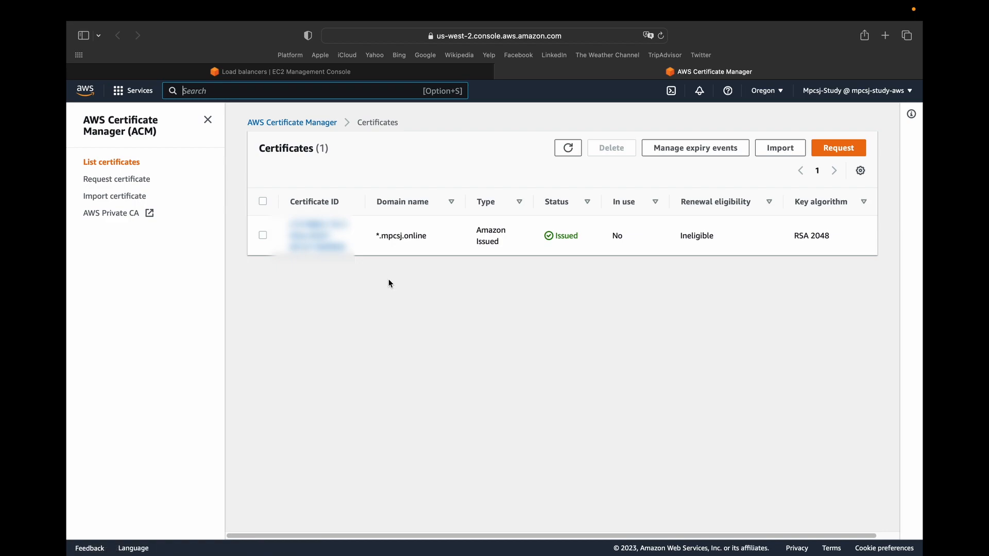
{"action": "left_click_drag", "start_coordinate": [289, 201], "coordinate": [344, 211]}
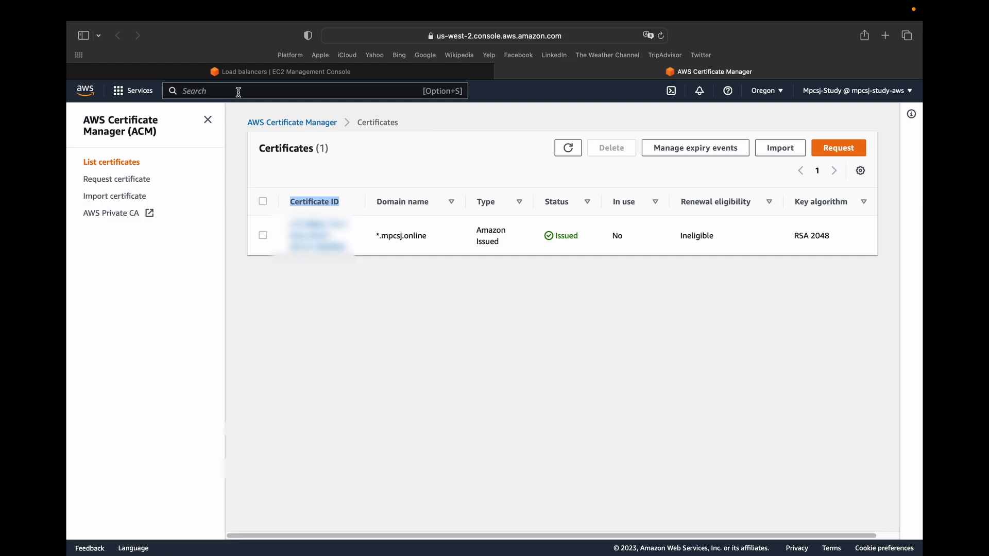
Return to the listener form, choose the *.mpcsj.online ACM certificate as the default and add the listener.
{"action": "left_click", "coordinate": [269, 72]}
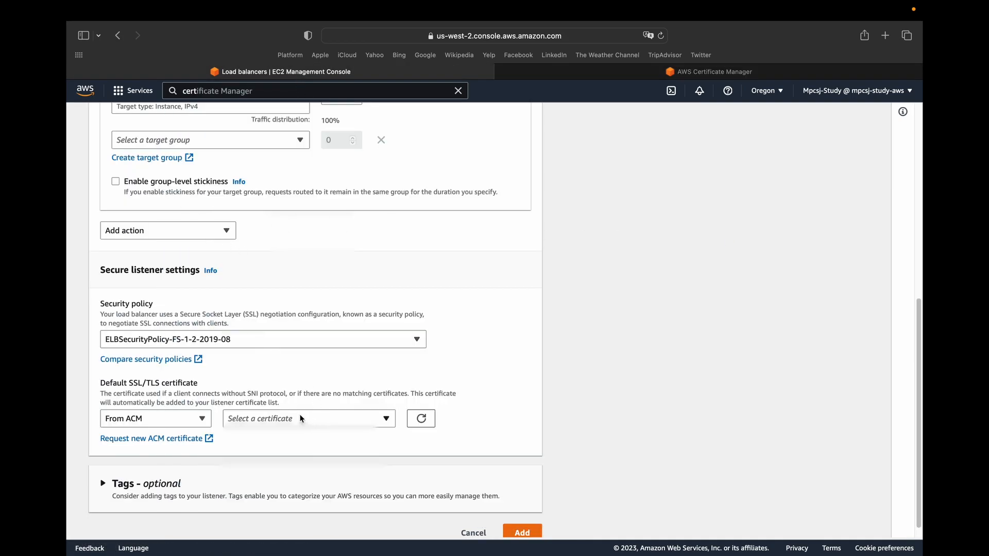
{"action": "left_click", "coordinate": [251, 418]}
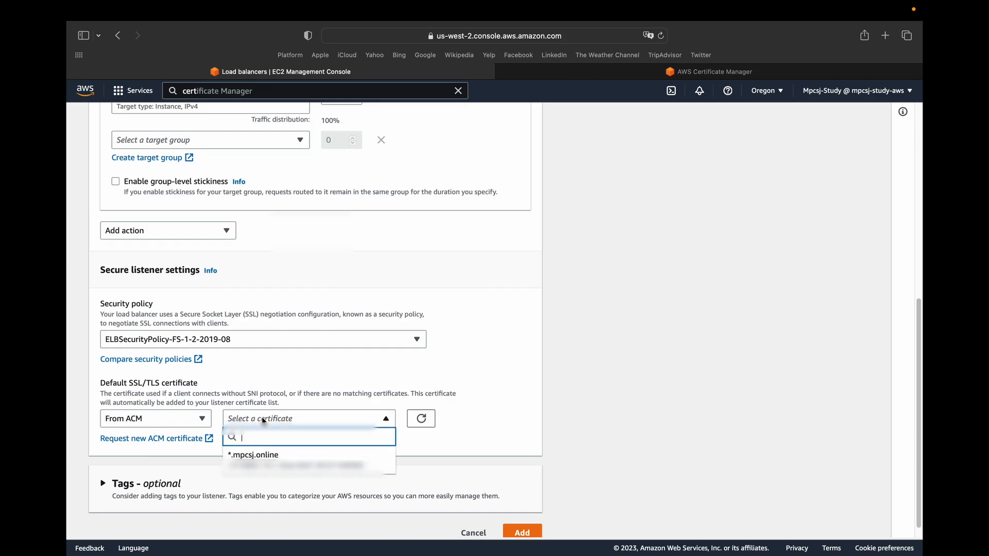
{"action": "left_click", "coordinate": [261, 456]}
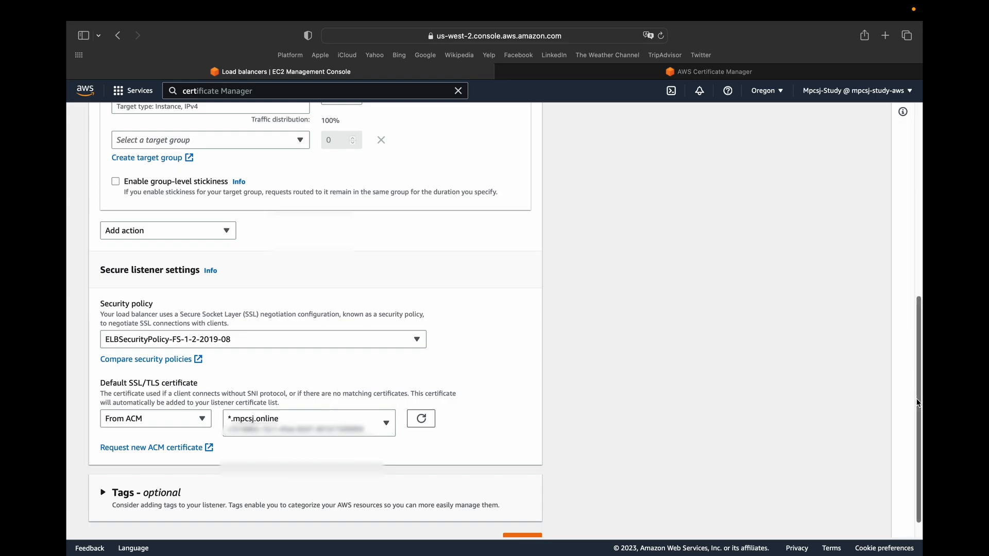
{"action": "scroll", "coordinate": [910, 403], "scroll_direction": "down", "scroll_amount": 1}
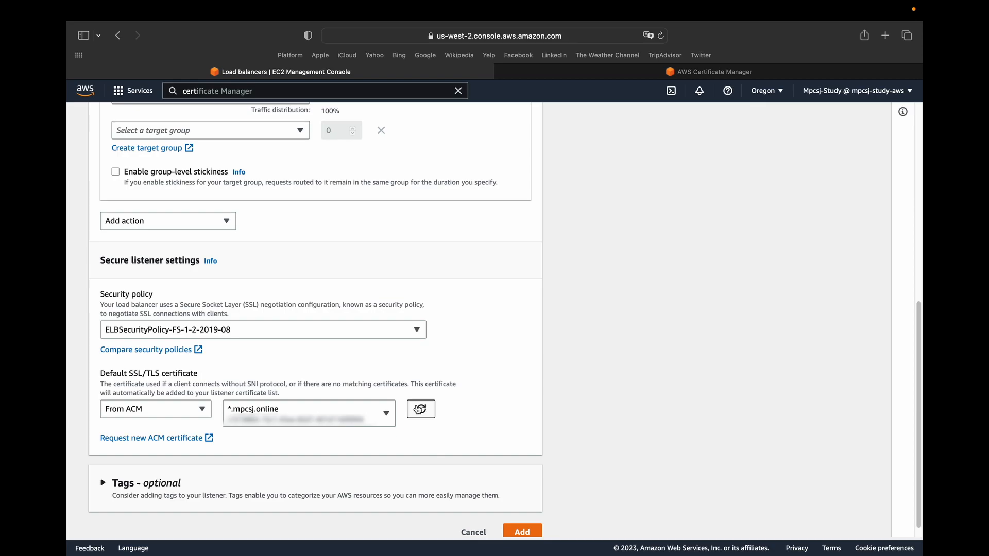
{"action": "scroll", "coordinate": [580, 400], "scroll_direction": "down", "scroll_amount": 1}
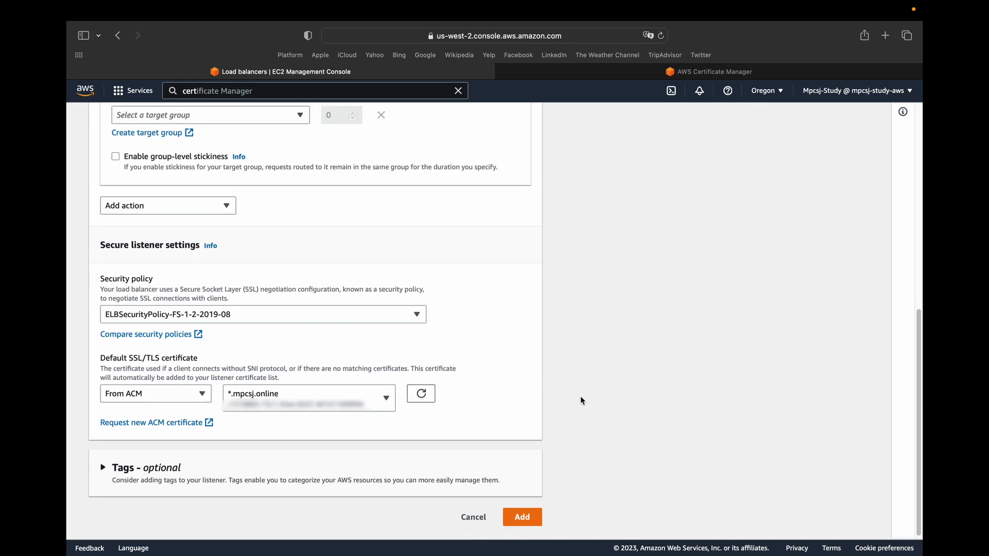
{"action": "left_click", "coordinate": [523, 517]}
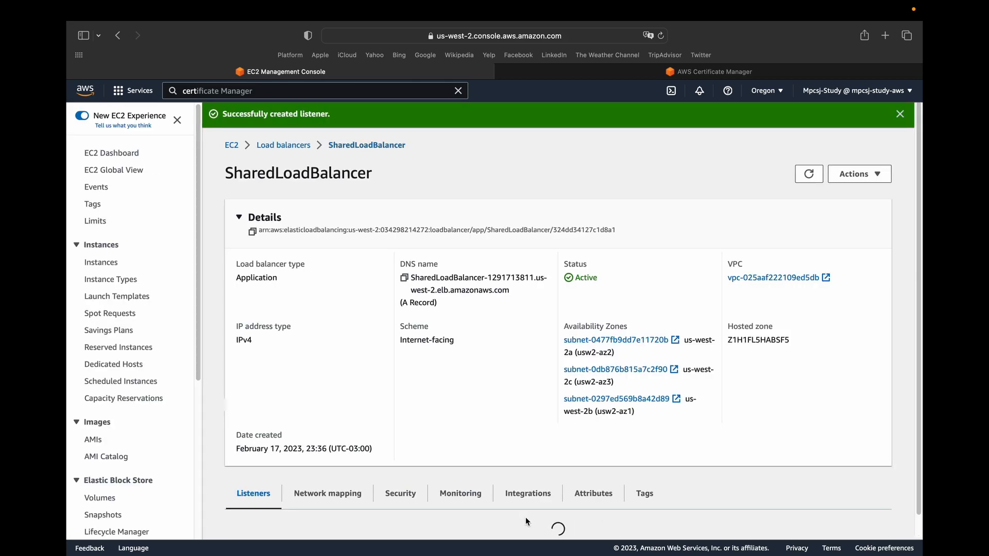
Select the HTTP:80 listener of SharedLoadBalancer and open it for editing.
{"action": "left_click_drag", "start_coordinate": [919, 190], "coordinate": [919, 332]}
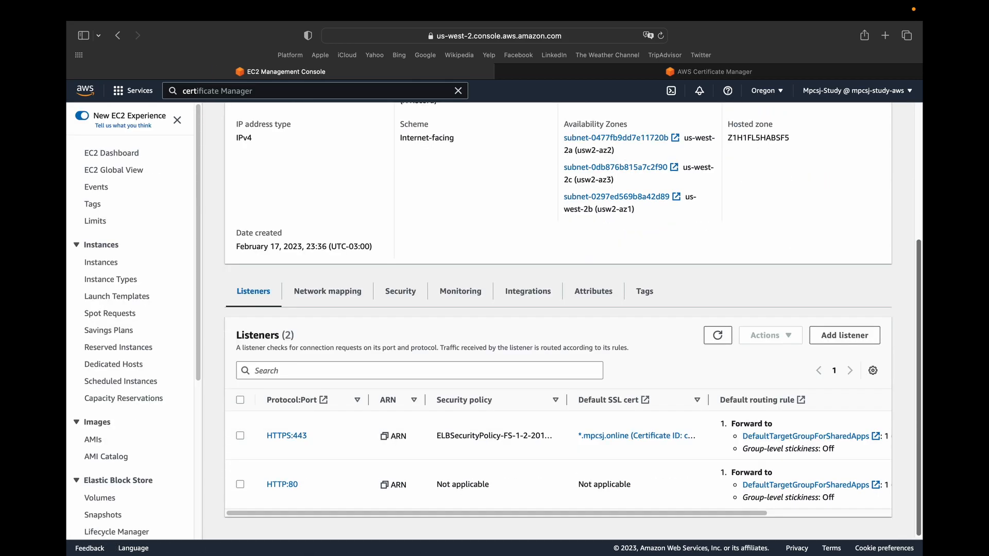
{"action": "left_click", "coordinate": [275, 484]}
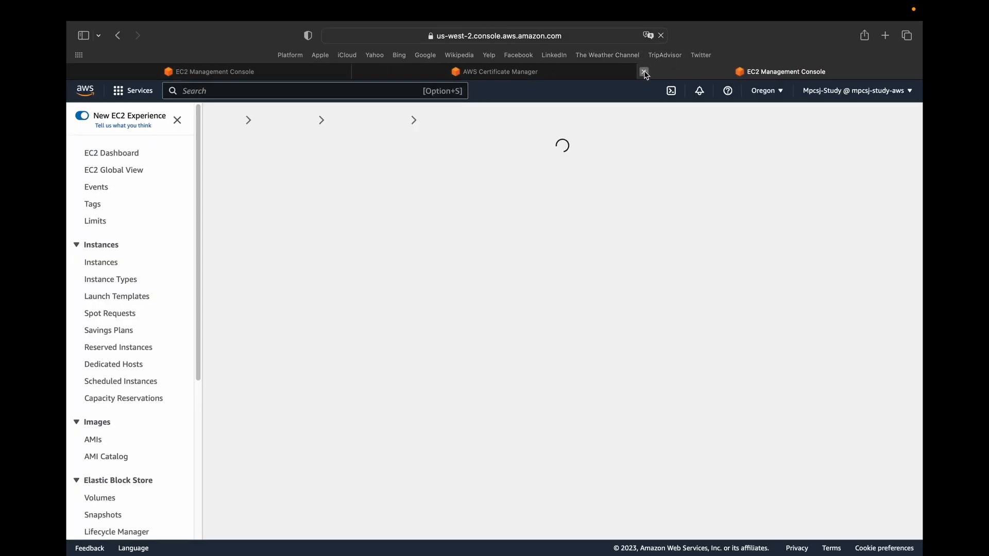
{"action": "left_click", "coordinate": [644, 72]}
{"action": "left_click", "coordinate": [240, 484]}
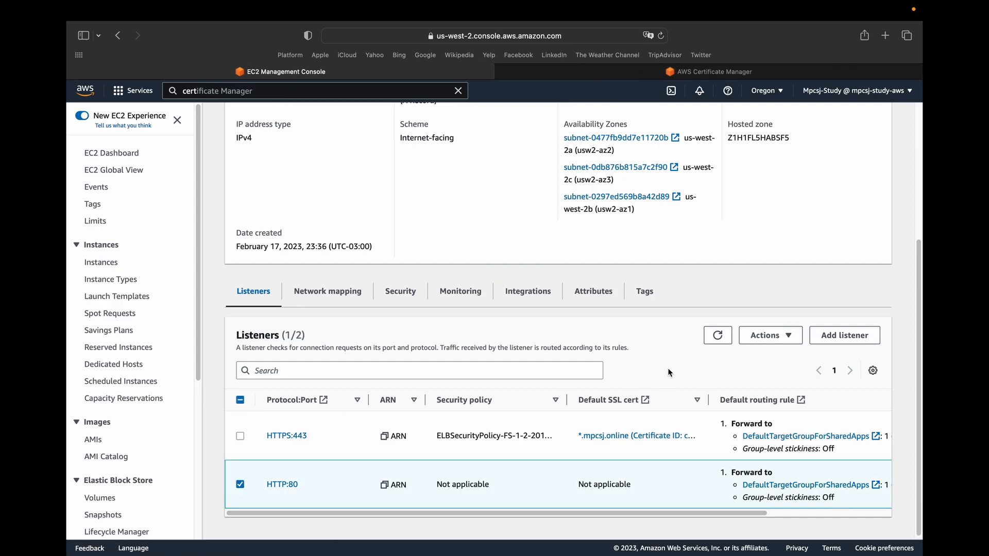
{"action": "left_click", "coordinate": [768, 335]}
{"action": "left_click", "coordinate": [770, 370]}
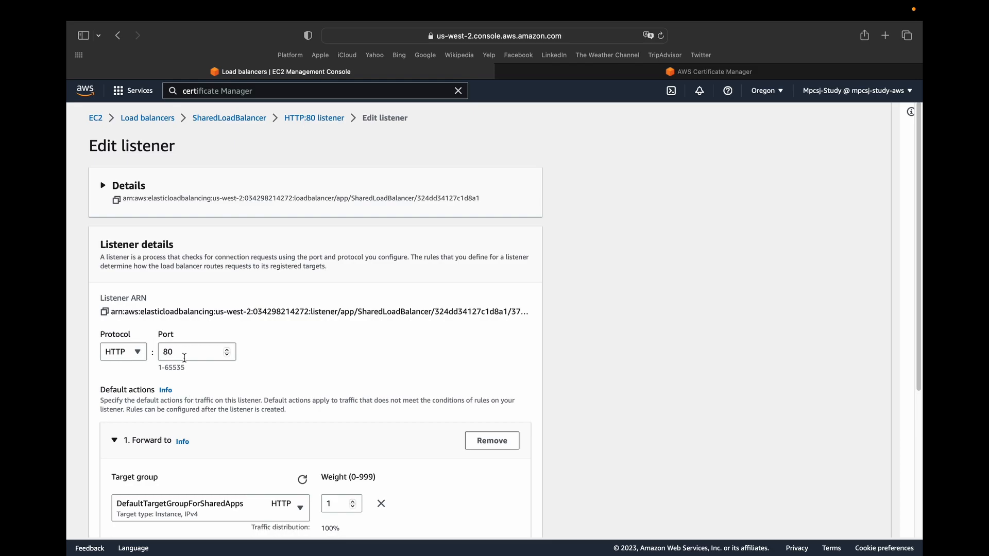
Remove the Forward default action from the HTTP:80 listener.
{"action": "scroll", "coordinate": [184, 357], "scroll_direction": "down", "scroll_amount": 3}
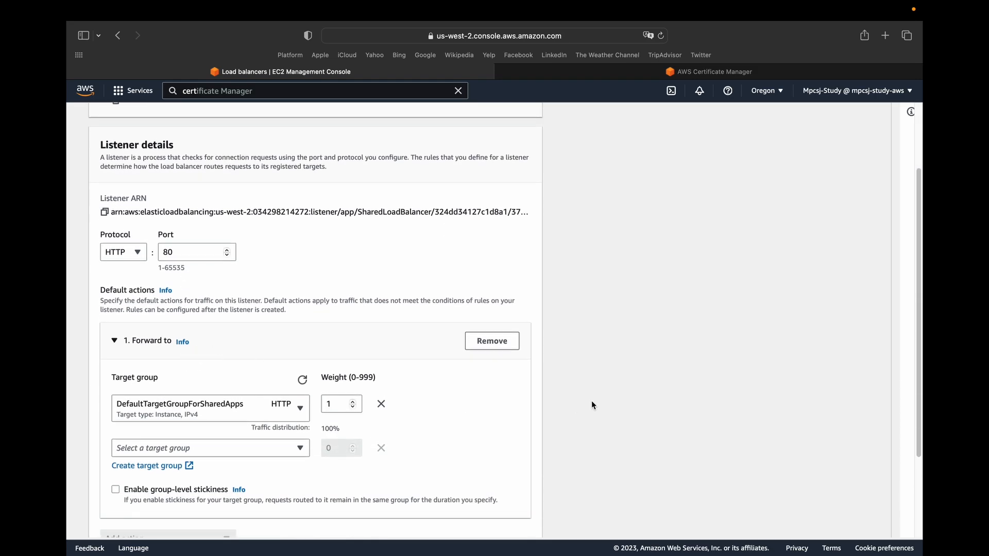
{"action": "left_click", "coordinate": [464, 344]}
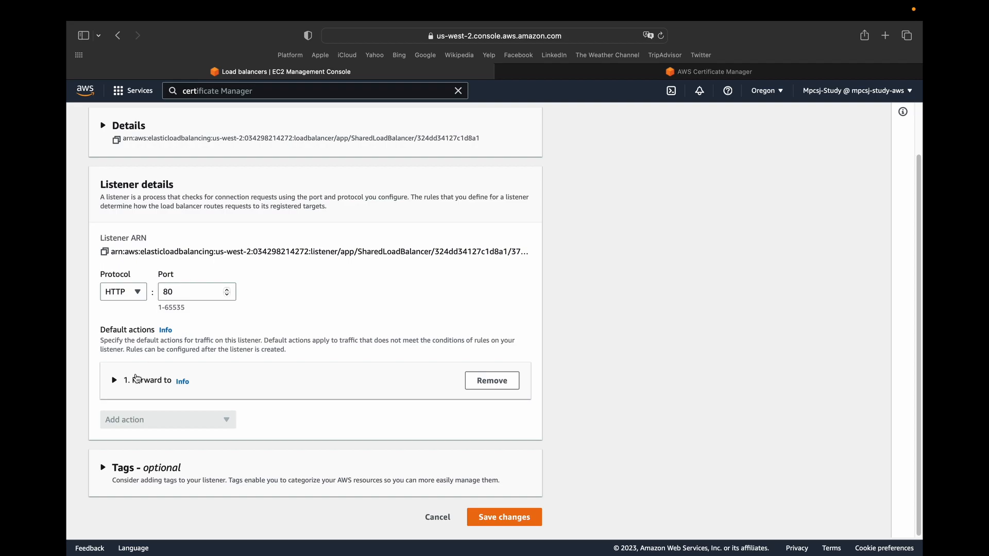
{"action": "left_click", "coordinate": [111, 381]}
{"action": "left_click", "coordinate": [111, 381]}
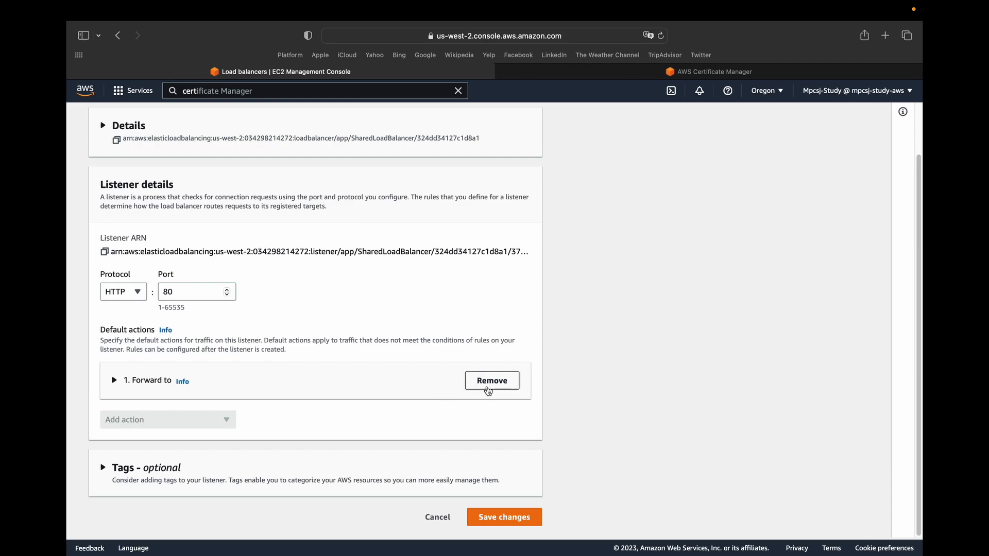
{"action": "left_click", "coordinate": [490, 382]}
Add a Redirect action to HTTPS port 443, keeping the original host, path and query and the 301 status code.
{"action": "left_click", "coordinate": [132, 422]}
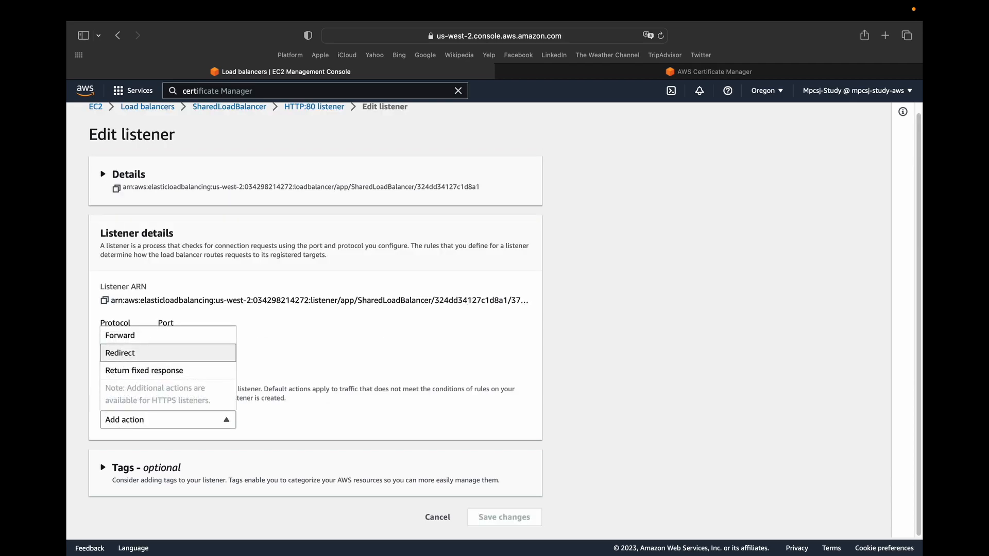
{"action": "left_click", "coordinate": [121, 352]}
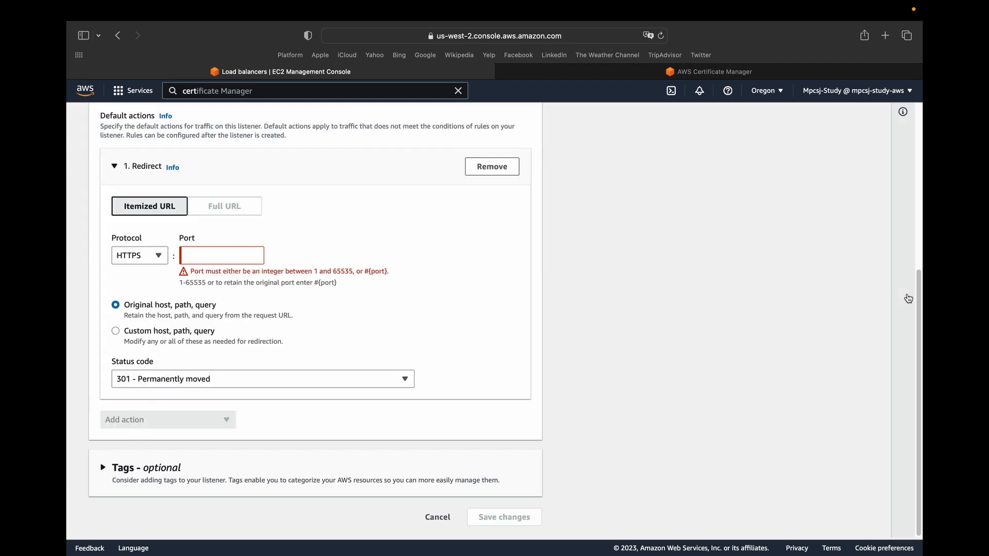
{"action": "left_click_drag", "start_coordinate": [914, 274], "coordinate": [911, 178]}
{"action": "left_click", "coordinate": [207, 398]}
{"action": "type", "text": "443"}
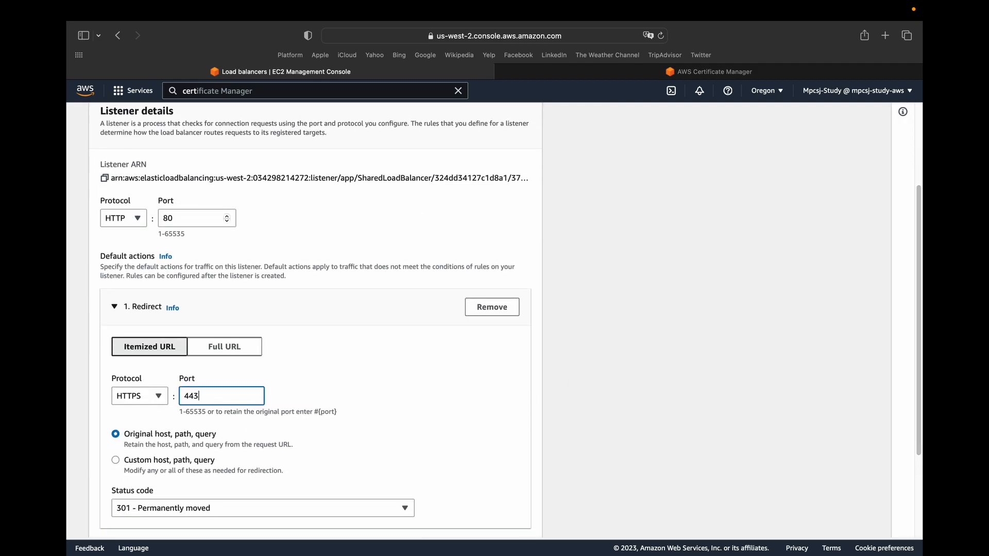
{"action": "left_click", "coordinate": [499, 390]}
{"action": "scroll", "coordinate": [711, 354], "scroll_direction": "up", "scroll_amount": 1}
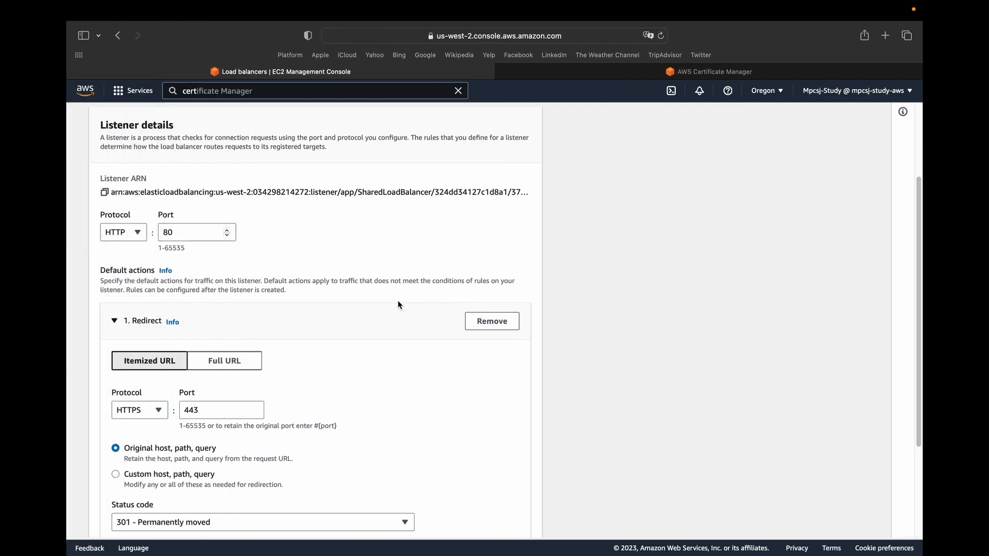
{"action": "scroll", "coordinate": [887, 387], "scroll_direction": "down", "scroll_amount": 5}
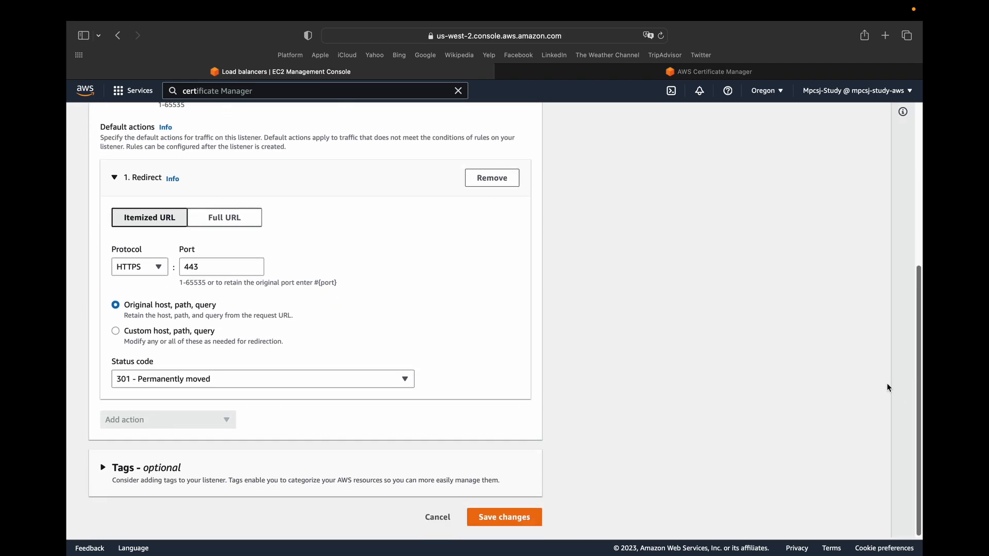
Save the HTTP:80 listener's redirect, then return to SharedLoadBalancer and check its listeners.
{"action": "left_click", "coordinate": [501, 517]}
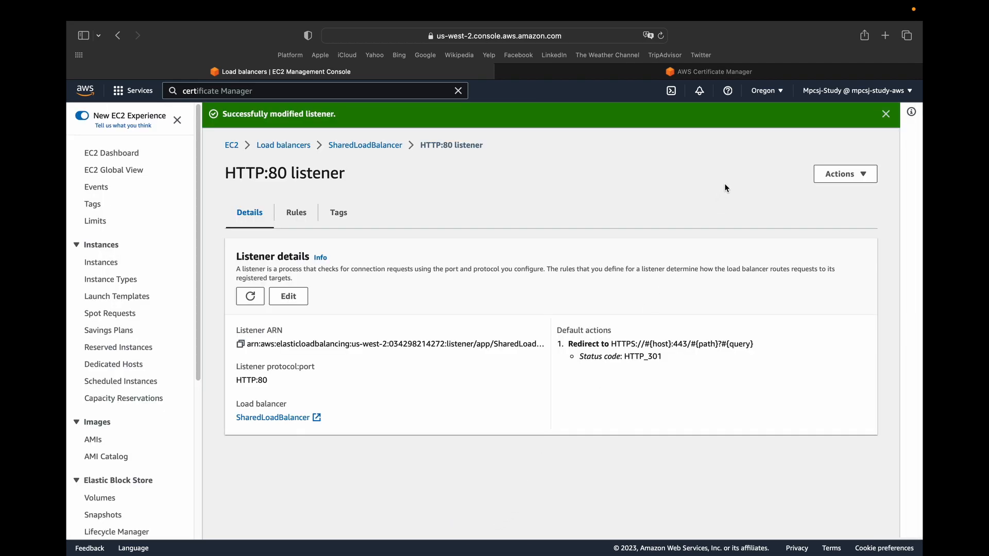
{"action": "left_click", "coordinate": [885, 114]}
{"action": "left_click", "coordinate": [348, 124]}
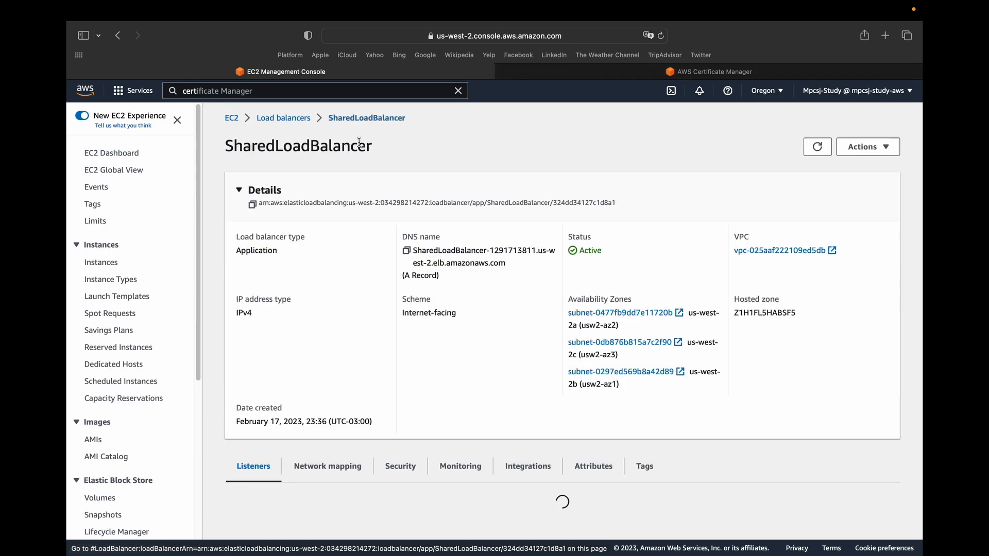
{"action": "scroll", "coordinate": [914, 244], "scroll_direction": "down", "scroll_amount": 2}
{"action": "scroll", "coordinate": [915, 248], "scroll_direction": "down", "scroll_amount": 2}
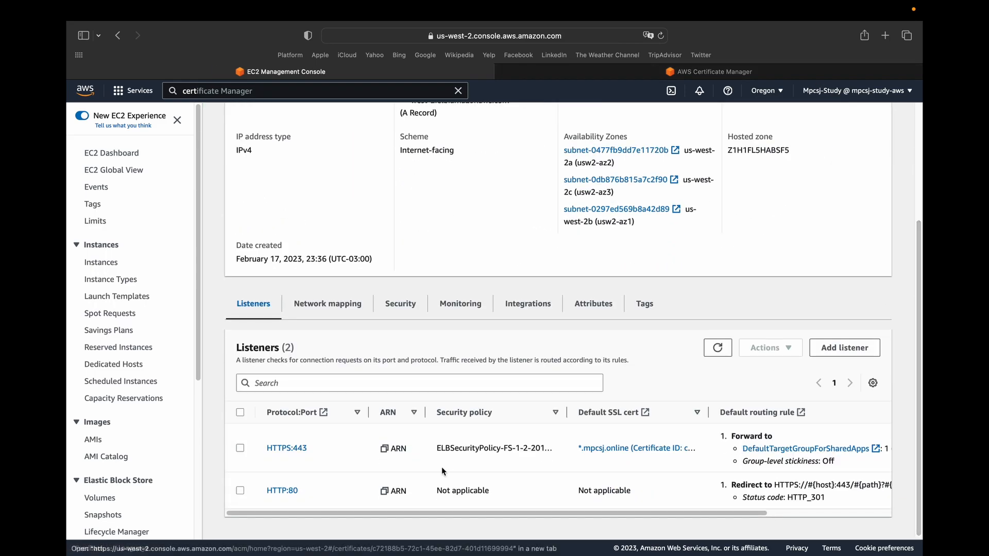
Close the Certificate Manager page and open the Elastic Beanstalk service to start creating a new application.
{"action": "left_click", "coordinate": [501, 72]}
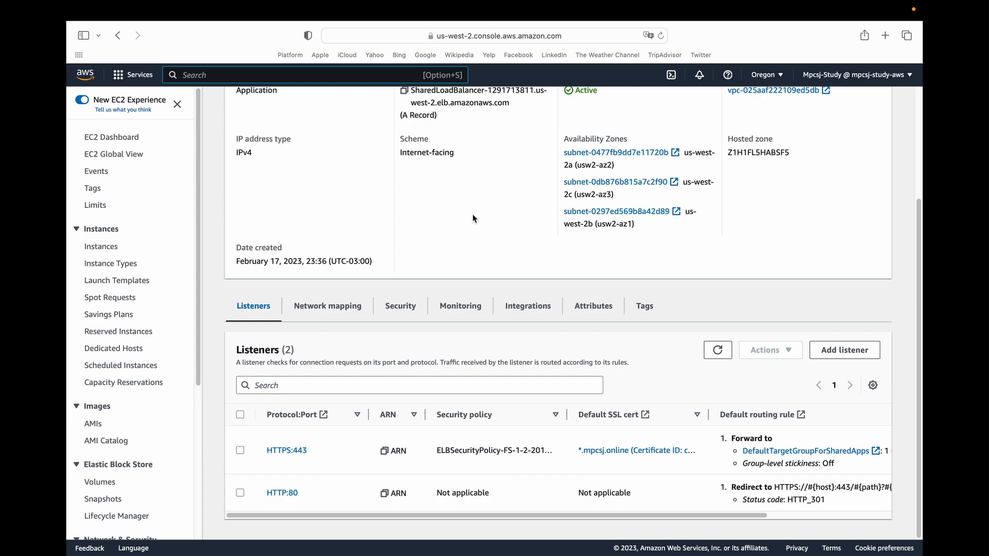
{"action": "type", "text": "ela"}
{"action": "key", "text": "Down"}
{"action": "key", "text": "Down"}
{"action": "key", "text": "Return"}
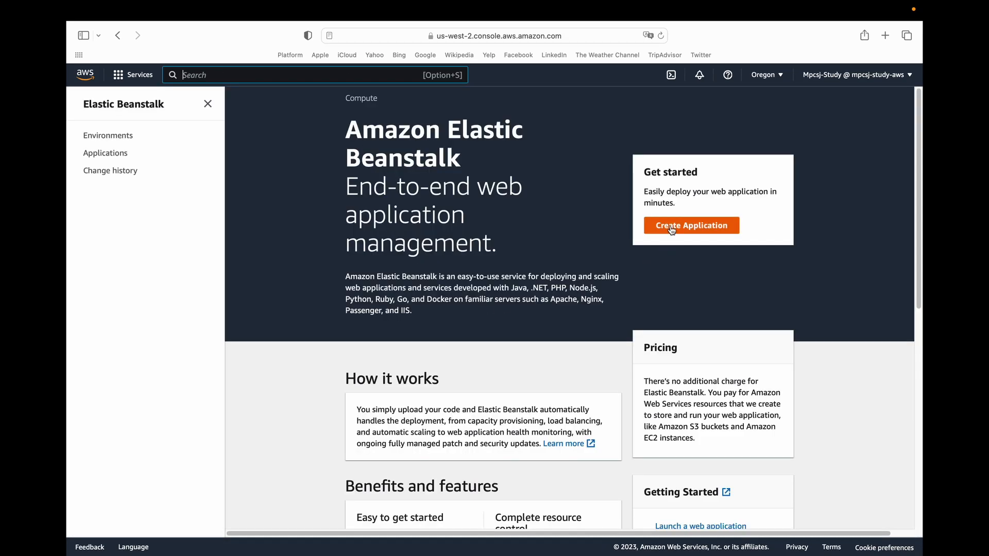
{"action": "left_click", "coordinate": [671, 229]}
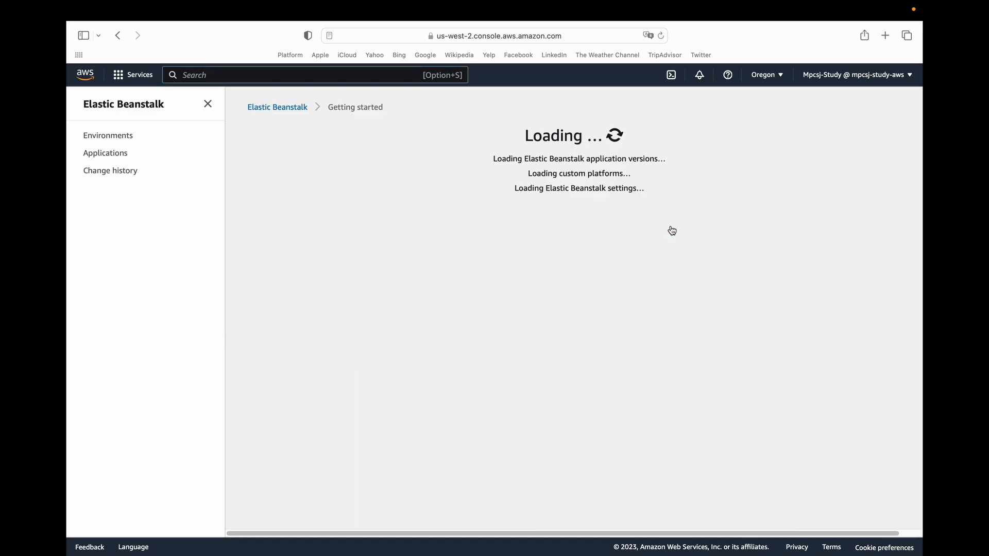
Name the new Elastic Beanstalk application MpcsjSharedApp.
{"action": "left_click", "coordinate": [318, 263]}
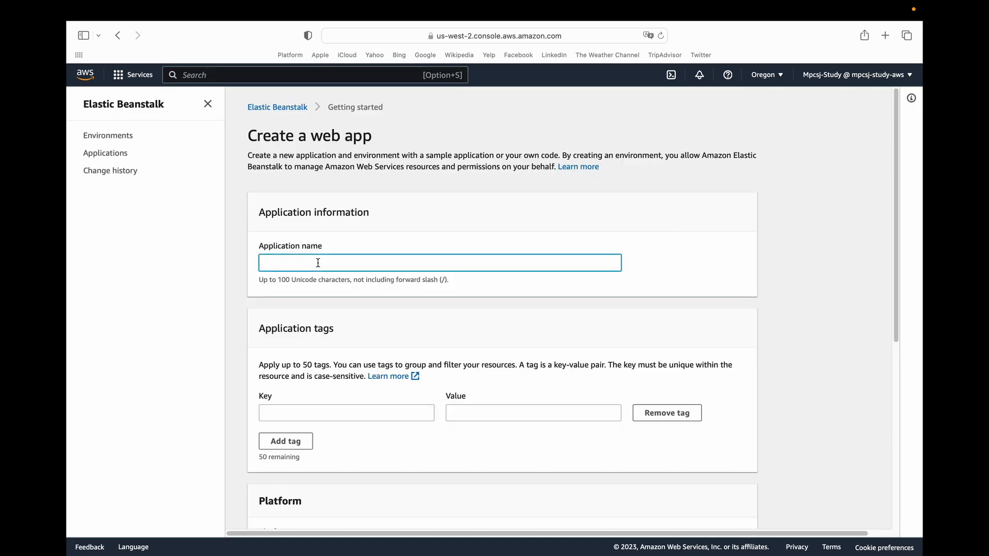
{"action": "type", "text": "MpcsjSharedApp"}
{"action": "scroll", "coordinate": [340, 315], "scroll_direction": "down", "scroll_amount": 5}
{"action": "scroll", "coordinate": [466, 305], "scroll_direction": "up", "scroll_amount": 5}
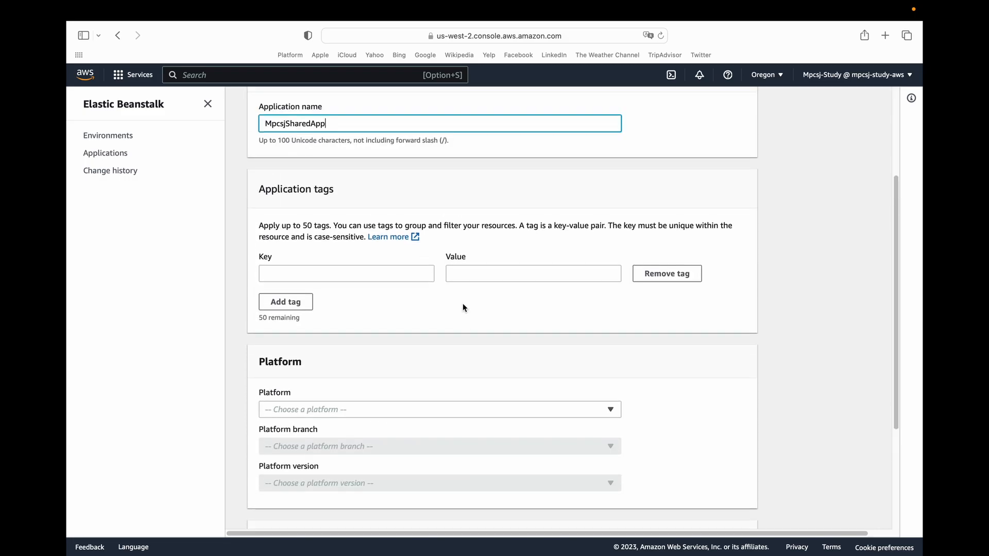
{"action": "left_click_drag", "start_coordinate": [294, 139], "coordinate": [502, 162]}
Choose the Docker platform for MpcsjSharedApp, keeping the sample application code, and proceed to the additional configuration options.
{"action": "scroll", "coordinate": [461, 193], "scroll_direction": "down", "scroll_amount": 6}
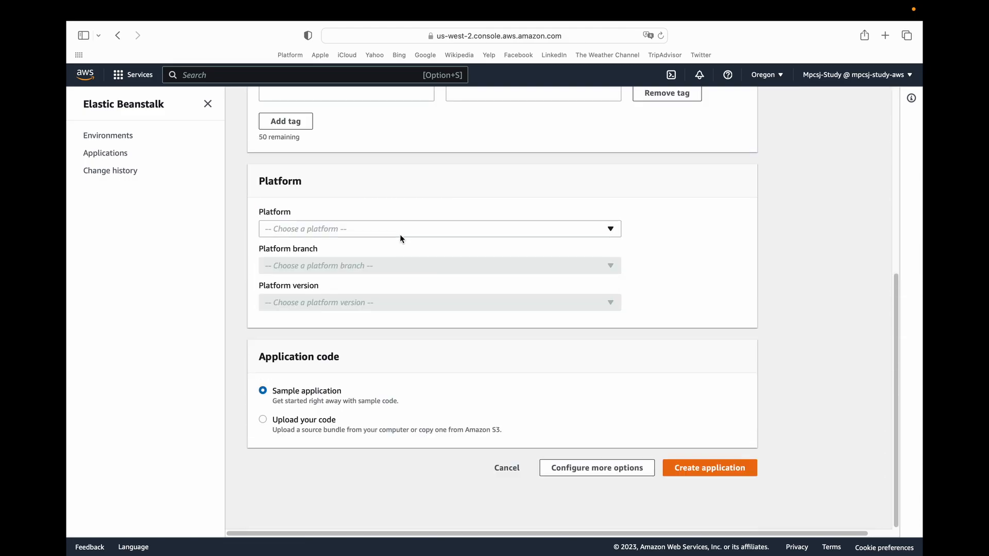
{"action": "left_click", "coordinate": [401, 235]}
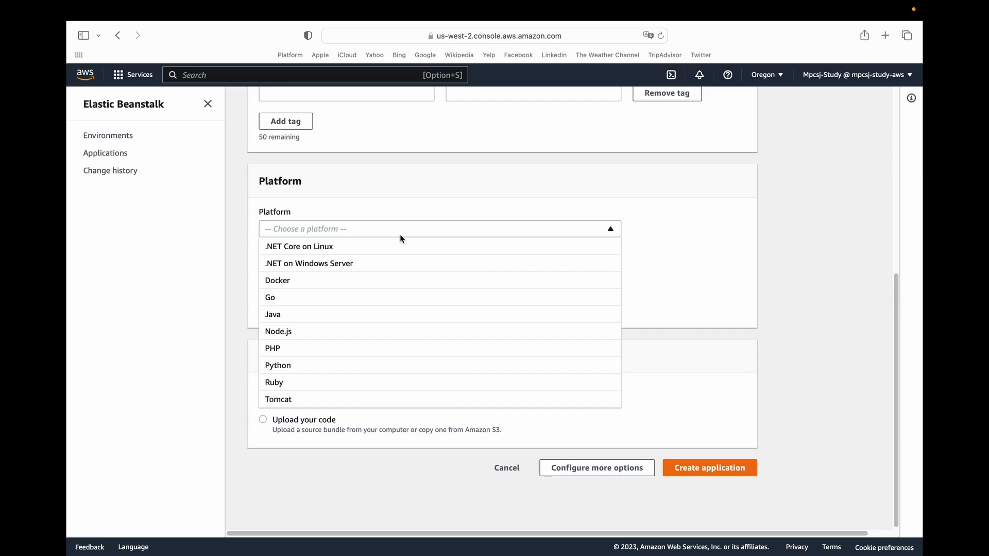
{"action": "left_click", "coordinate": [334, 281]}
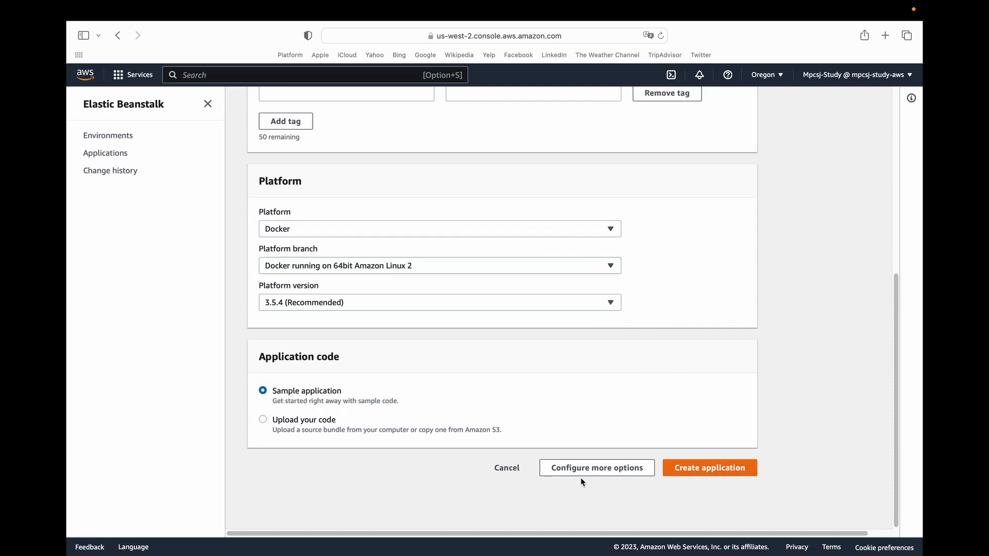
{"action": "left_click", "coordinate": [600, 471]}
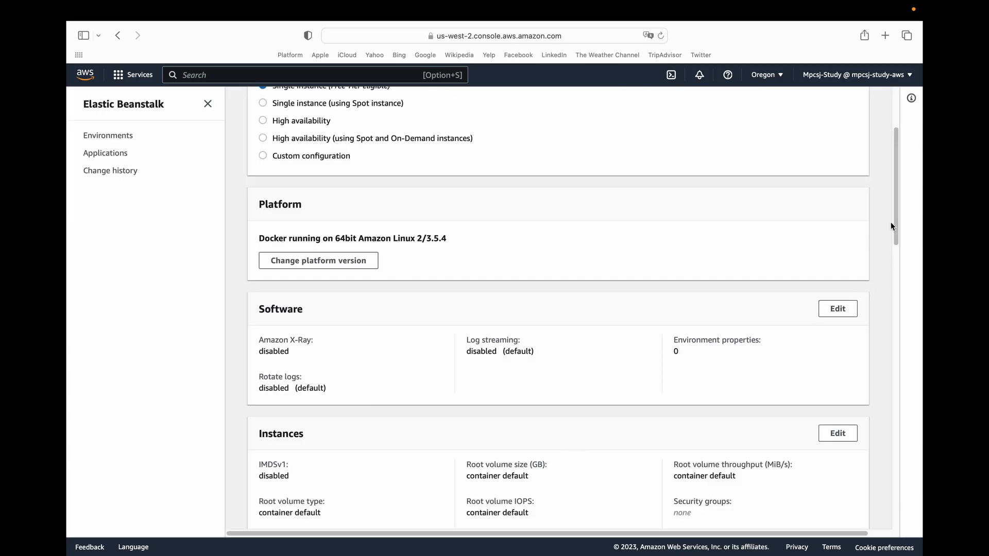
Set the environment type in the capacity settings to Load balanced and save the change.
{"action": "scroll", "coordinate": [889, 228], "scroll_direction": "down", "scroll_amount": 6}
{"action": "left_click", "coordinate": [829, 285]}
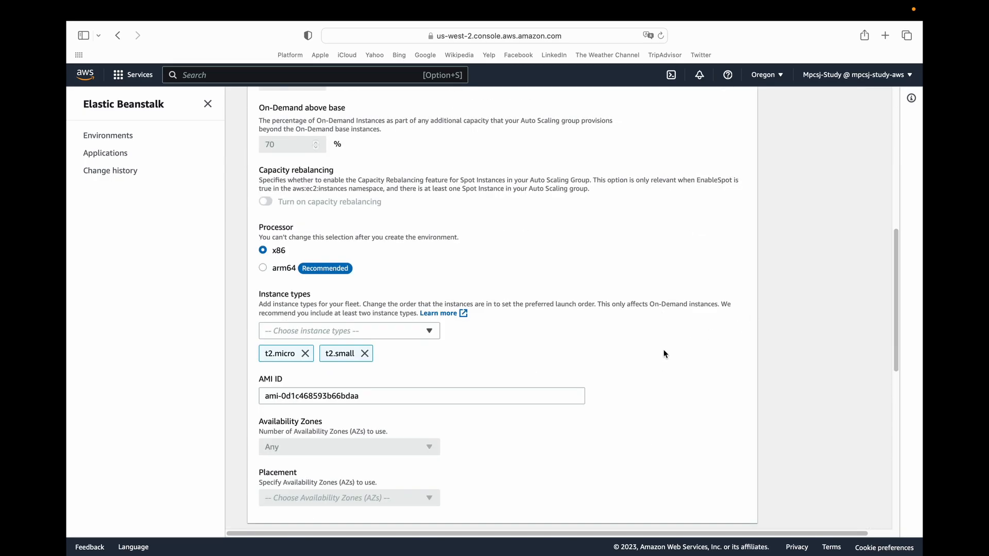
{"action": "left_click_drag", "start_coordinate": [895, 258], "coordinate": [898, 114]}
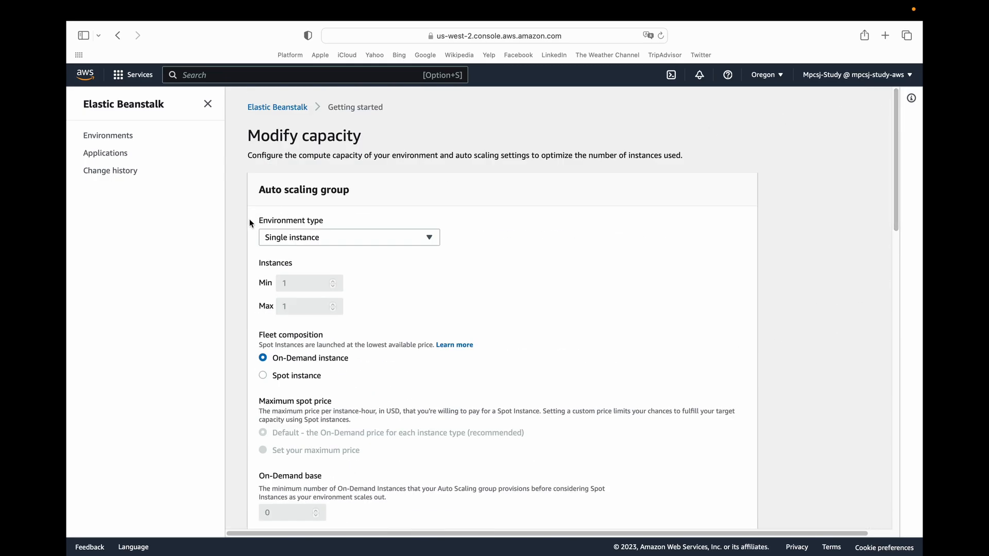
{"action": "left_click", "coordinate": [281, 242]}
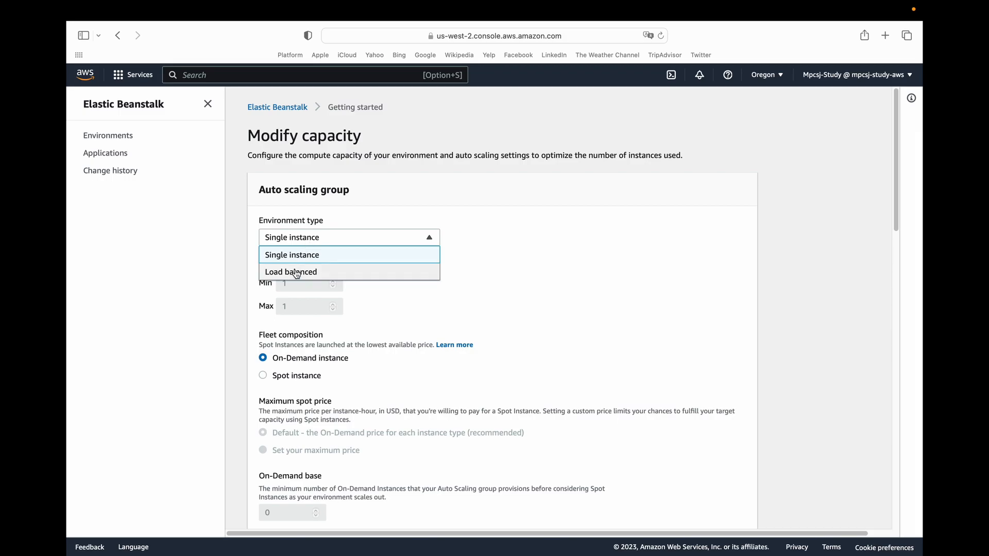
{"action": "left_click", "coordinate": [292, 272]}
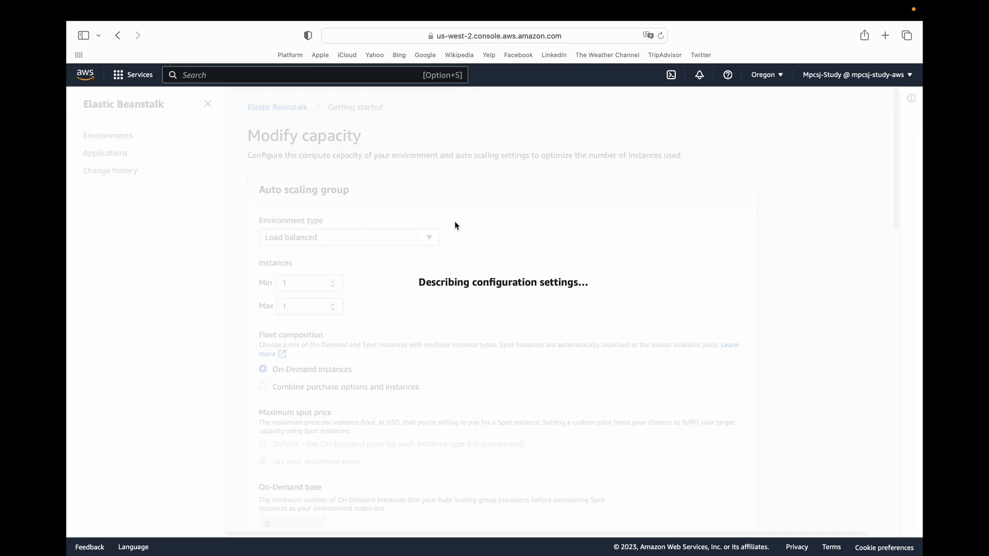
{"action": "left_click_drag", "start_coordinate": [893, 148], "coordinate": [904, 453]}
{"action": "left_click", "coordinate": [724, 457]}
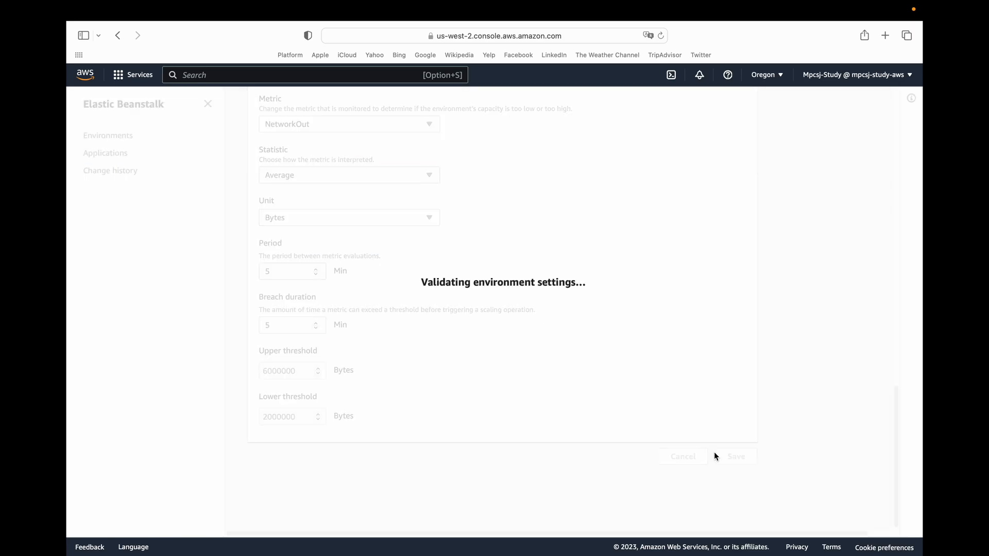
Examine the environment's load balancer type, listener, process and rule options, then leave them without saving.
{"action": "left_click_drag", "start_coordinate": [894, 330], "coordinate": [893, 261]}
{"action": "left_click", "coordinate": [835, 241]}
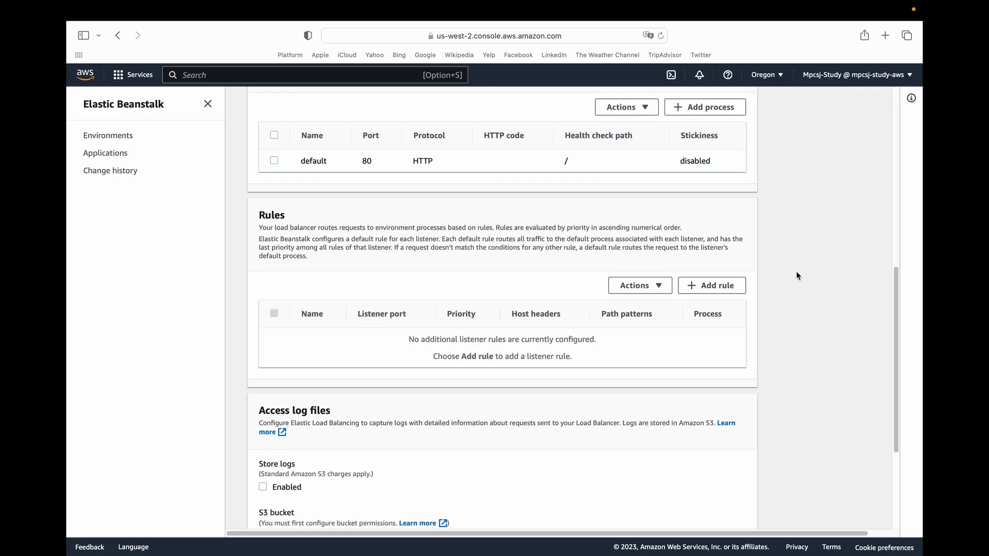
{"action": "scroll", "coordinate": [883, 331], "scroll_direction": "up", "scroll_amount": 8}
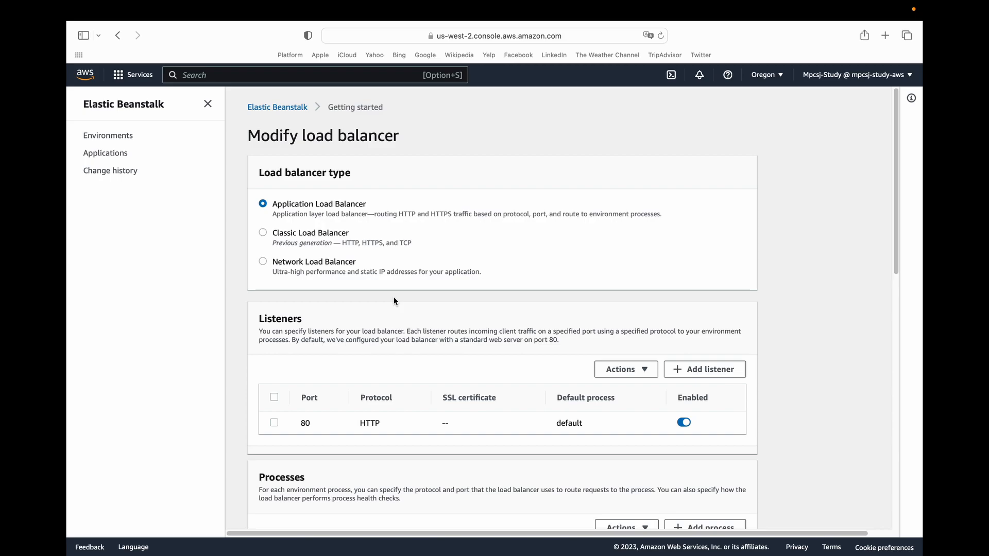
{"action": "left_click_drag", "start_coordinate": [895, 206], "coordinate": [903, 449]}
{"action": "left_click", "coordinate": [669, 457]}
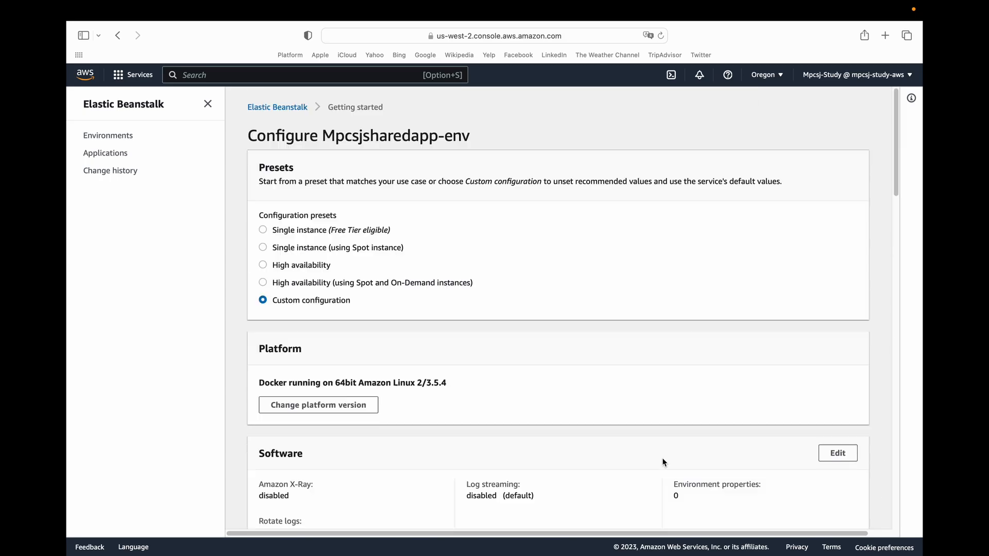
Cancel the configuration of the environment in the web app creation wizard.
{"action": "left_click_drag", "start_coordinate": [896, 150], "coordinate": [902, 463]}
{"action": "scroll", "coordinate": [806, 457], "scroll_direction": "down", "scroll_amount": 5}
{"action": "scroll", "coordinate": [894, 410], "scroll_direction": "down", "scroll_amount": 4}
{"action": "left_click", "coordinate": [695, 468]}
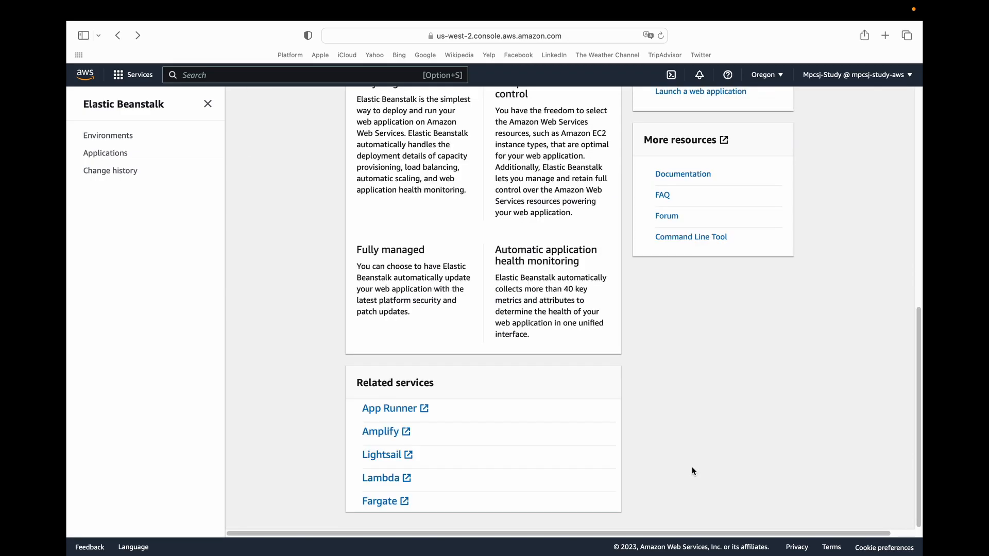
Open MpcsjSharedApp from the applications list and start creating a web server environment for it.
{"action": "scroll", "coordinate": [256, 151], "scroll_direction": "up", "scroll_amount": 10}
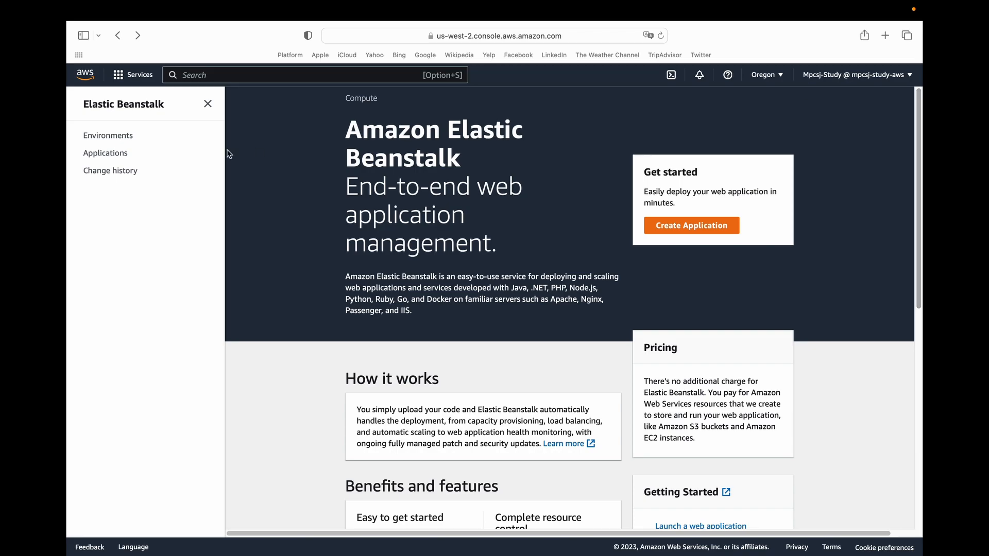
{"action": "left_click", "coordinate": [98, 153]}
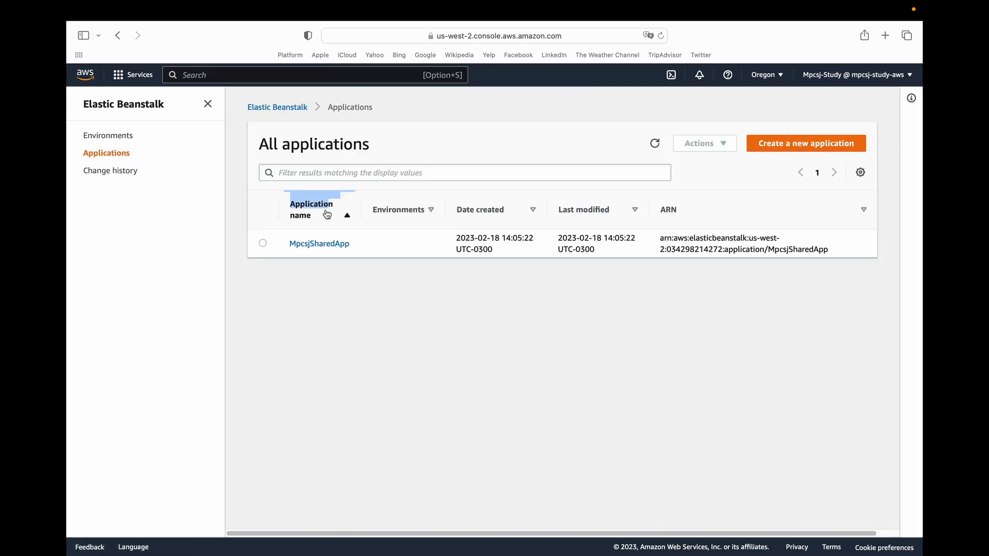
{"action": "left_click", "coordinate": [311, 245]}
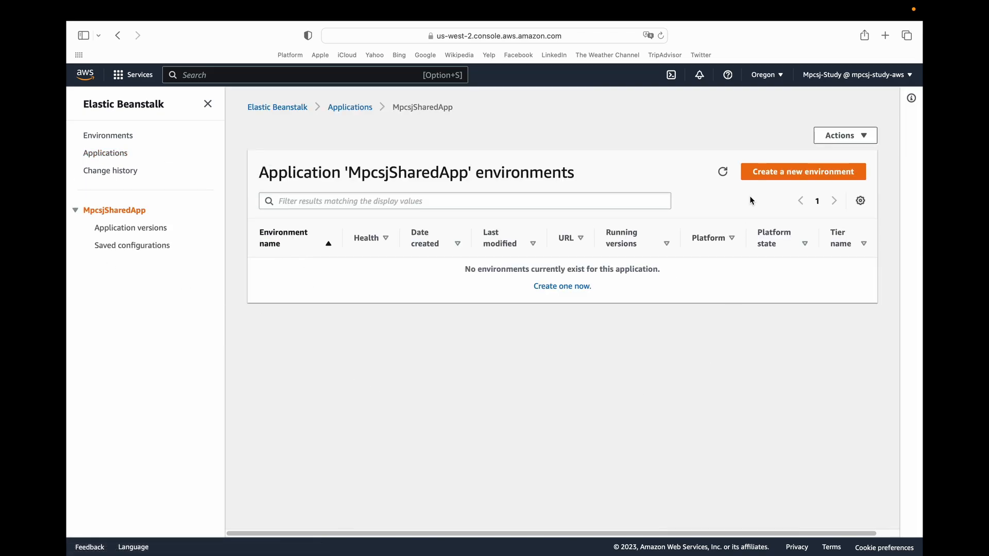
{"action": "left_click", "coordinate": [769, 177]}
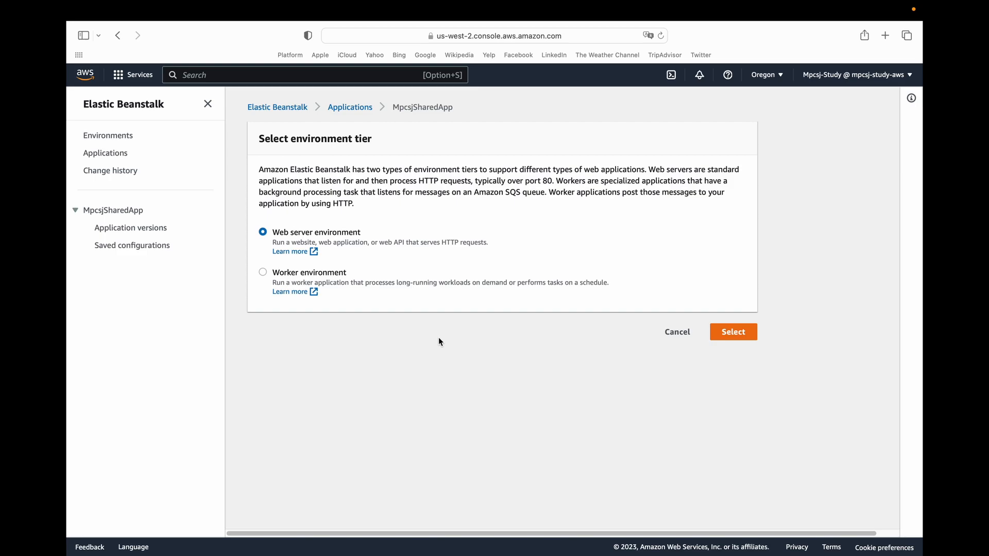
{"action": "left_click", "coordinate": [751, 335]}
Edit the environment name to include SharedApp1-.
{"action": "left_click", "coordinate": [380, 247]}
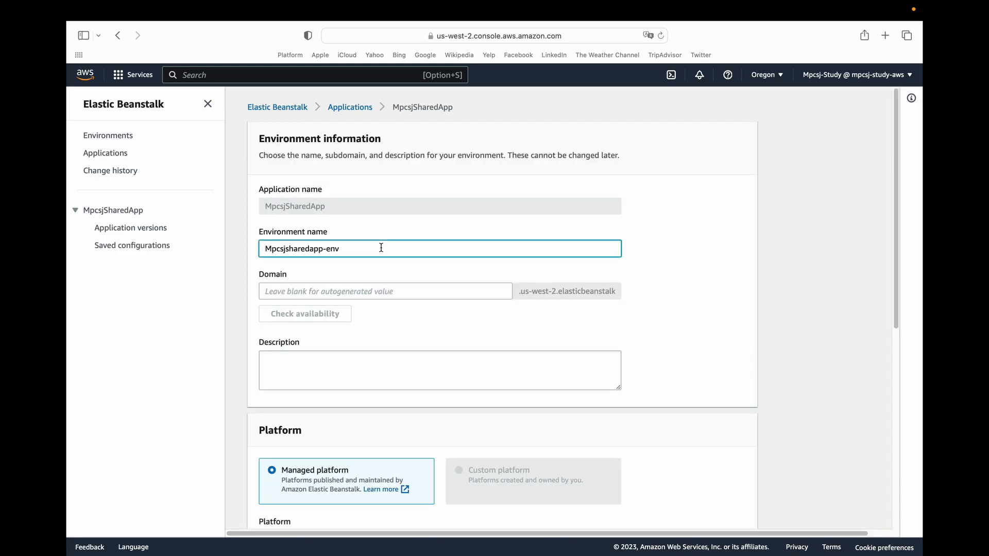
{"action": "type", "text": "Shared"}
{"action": "key", "text": "BackSpace"}
{"action": "key", "text": "BackSpace"}
{"action": "key", "text": "BackSpace"}
{"action": "type", "text": "redApp1-"}
{"action": "left_click", "coordinate": [792, 300]}
Choose the managed Docker platform for the environment with the sample application code, and proceed to the additional configuration options.
{"action": "scroll", "coordinate": [887, 232], "scroll_direction": "down", "scroll_amount": 5}
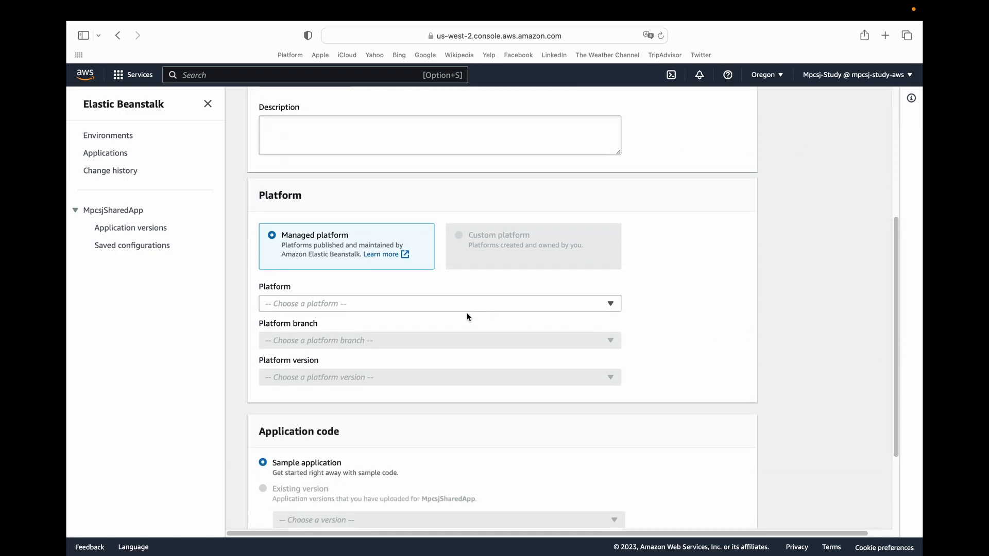
{"action": "left_click", "coordinate": [394, 305]}
{"action": "left_click", "coordinate": [338, 354]}
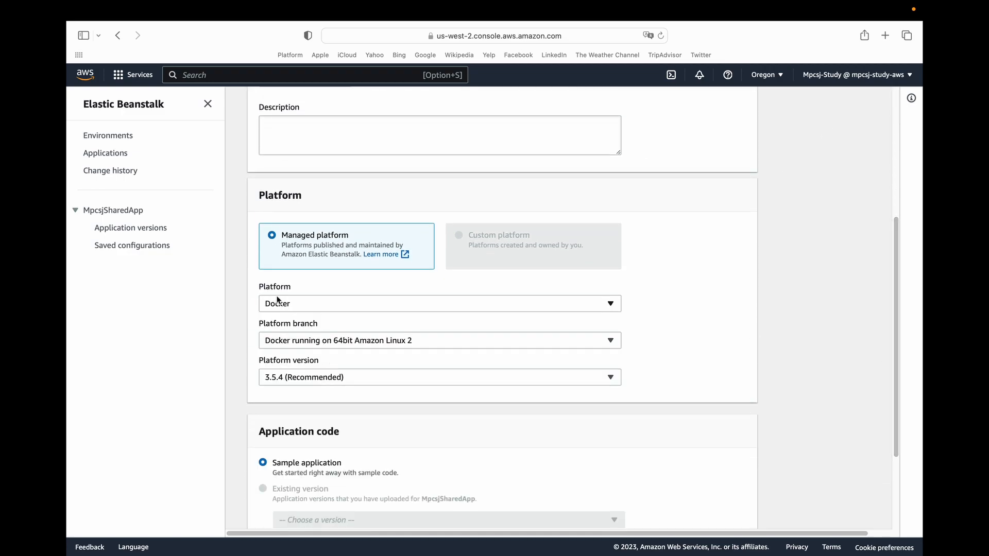
{"action": "scroll", "coordinate": [896, 285], "scroll_direction": "down", "scroll_amount": 1}
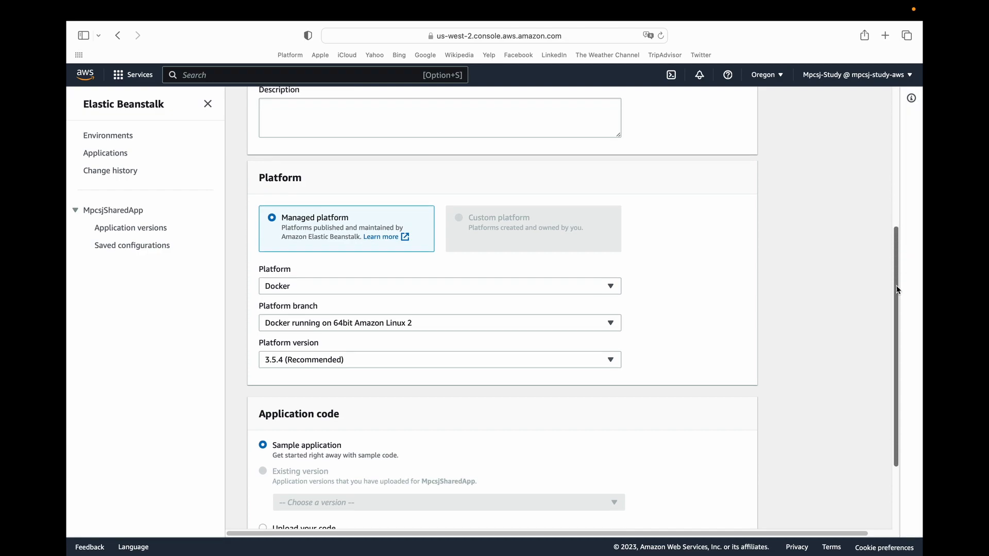
{"action": "scroll", "coordinate": [895, 281], "scroll_direction": "down", "scroll_amount": 5}
{"action": "left_click", "coordinate": [592, 473]}
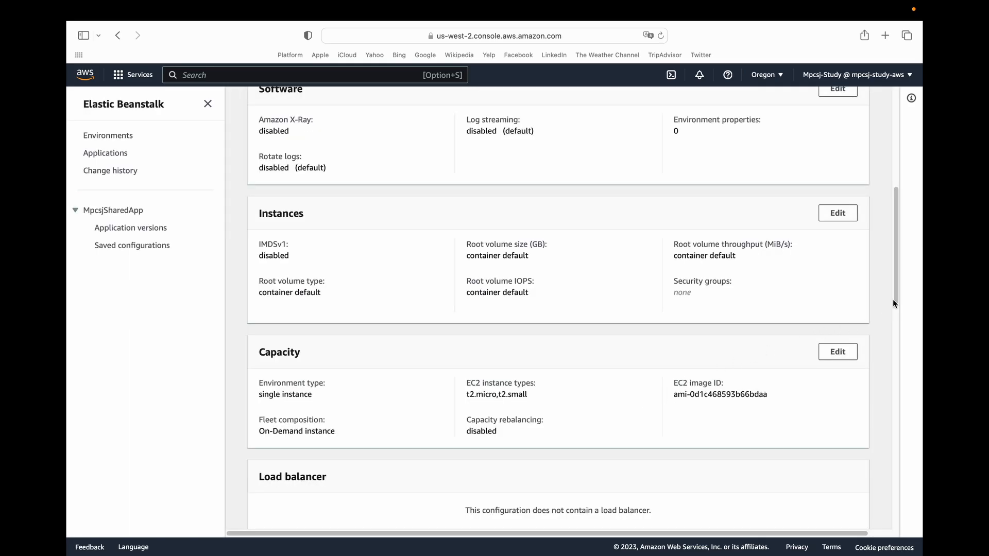
Change the new environment's capacity from single instance to the Load balanced environment type and save it.
{"action": "scroll", "coordinate": [895, 285], "scroll_direction": "up", "scroll_amount": 3}
{"action": "scroll", "coordinate": [895, 286], "scroll_direction": "down", "scroll_amount": 4}
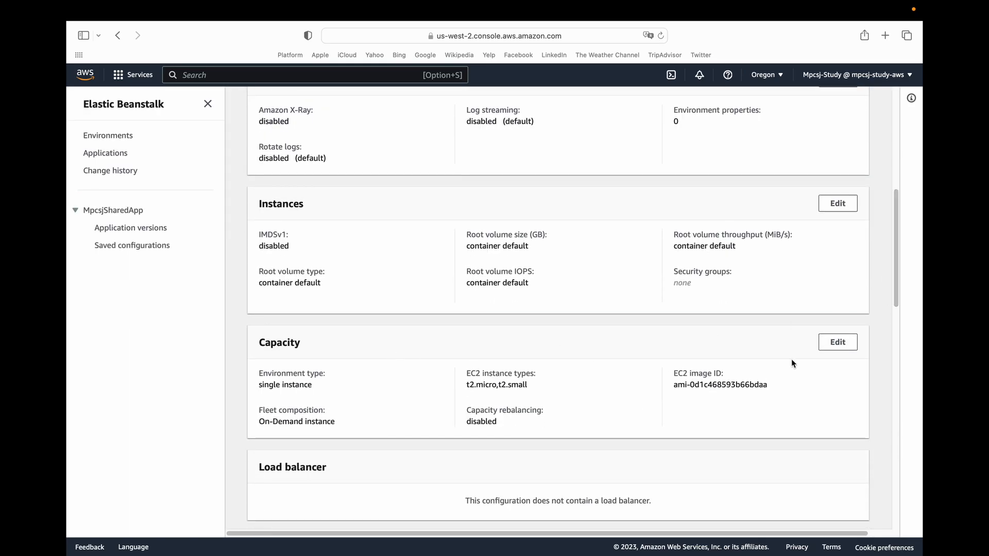
{"action": "left_click", "coordinate": [835, 341]}
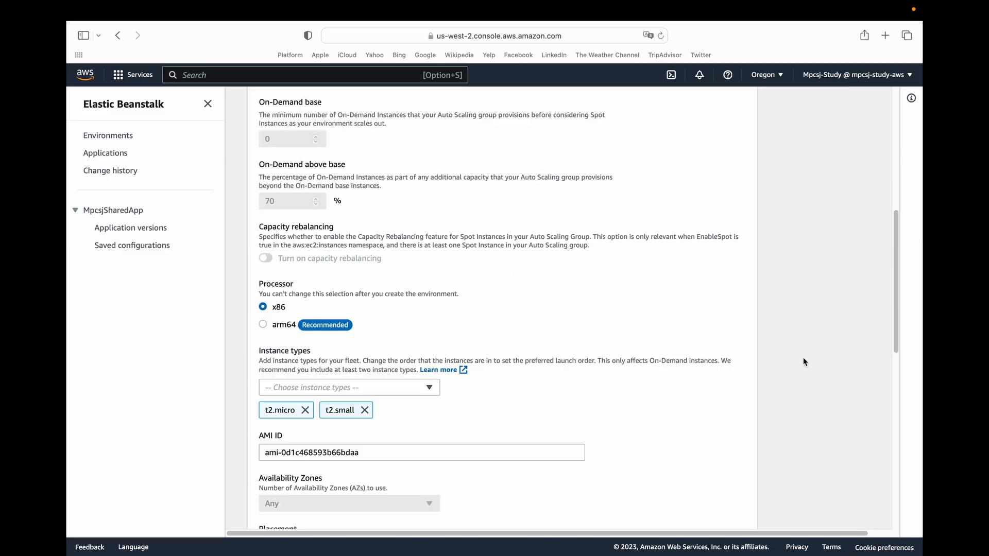
{"action": "scroll", "coordinate": [894, 280], "scroll_direction": "right", "scroll_amount": 1}
{"action": "left_click_drag", "start_coordinate": [895, 277], "coordinate": [876, 163]}
{"action": "left_click", "coordinate": [293, 210]}
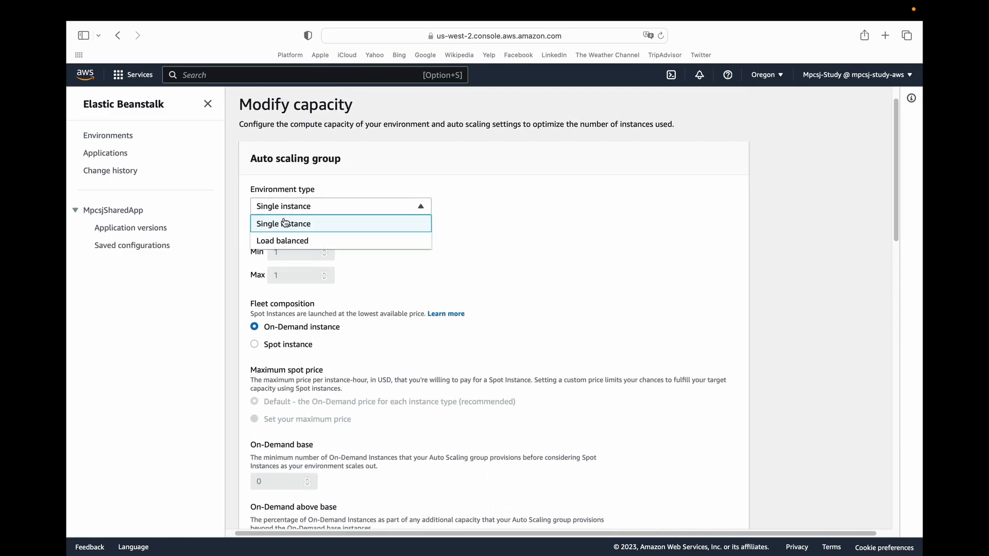
{"action": "left_click", "coordinate": [316, 240]}
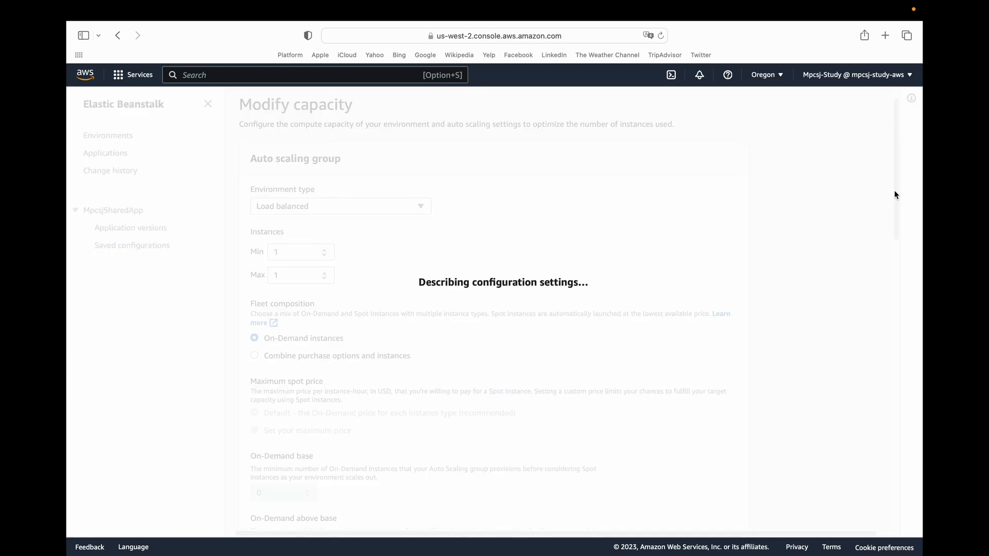
{"action": "left_click_drag", "start_coordinate": [894, 190], "coordinate": [884, 504]}
{"action": "left_click", "coordinate": [727, 458]}
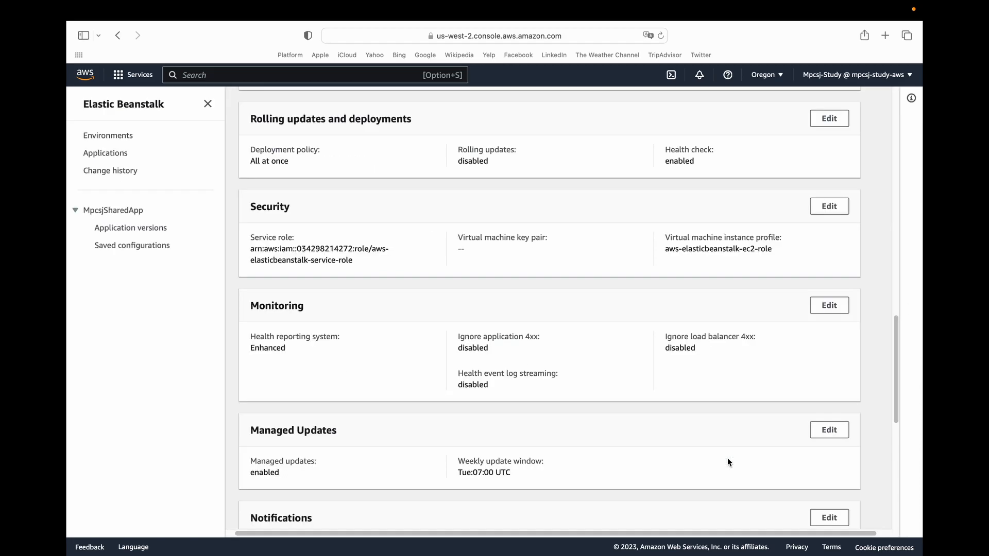
Open the new environment's load balancer settings and switch the Application Load Balancer from dedicated to Shared.
{"action": "left_click_drag", "start_coordinate": [894, 350], "coordinate": [893, 270]}
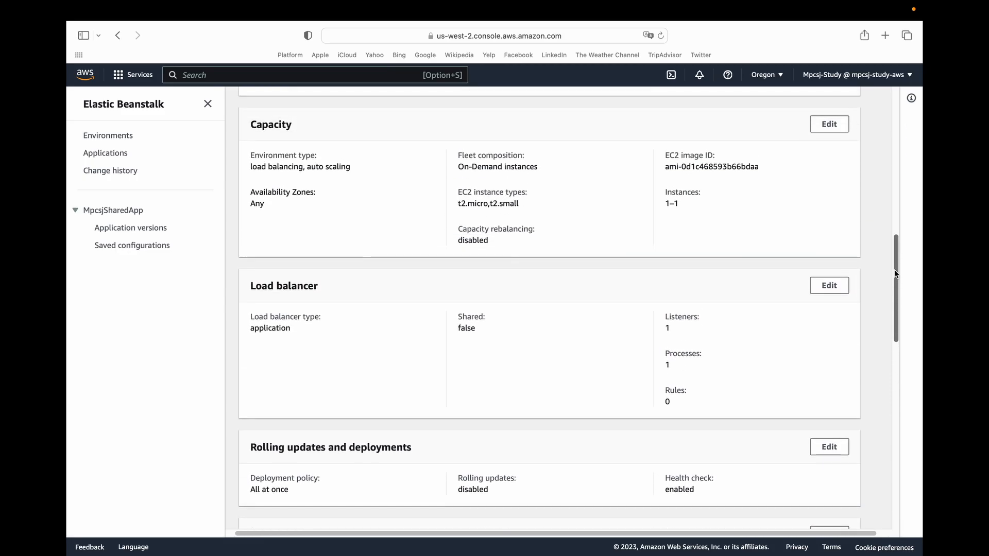
{"action": "left_click", "coordinate": [829, 287]}
{"action": "scroll", "coordinate": [878, 252], "scroll_direction": "up", "scroll_amount": 5}
{"action": "scroll", "coordinate": [878, 254], "scroll_direction": "up", "scroll_amount": 7}
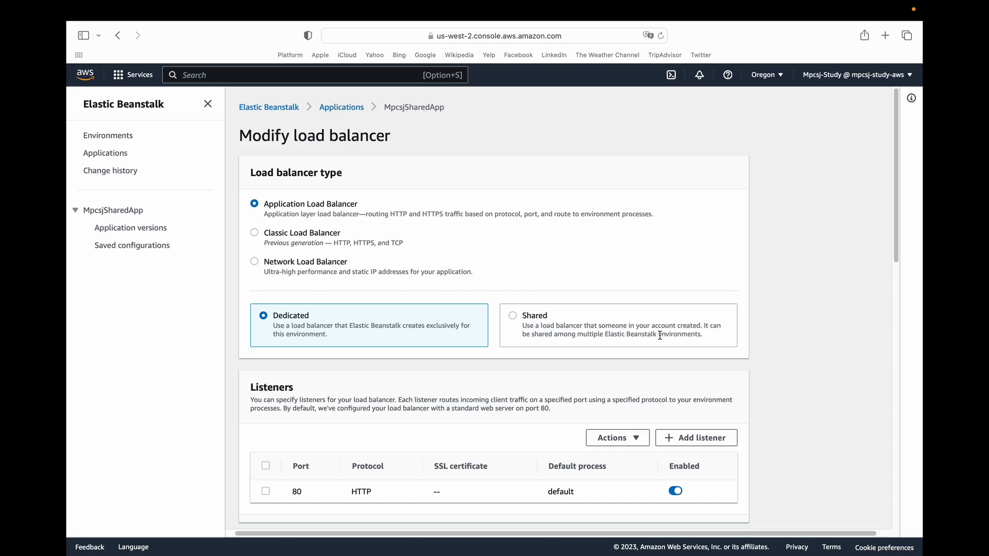
{"action": "left_click", "coordinate": [512, 316]}
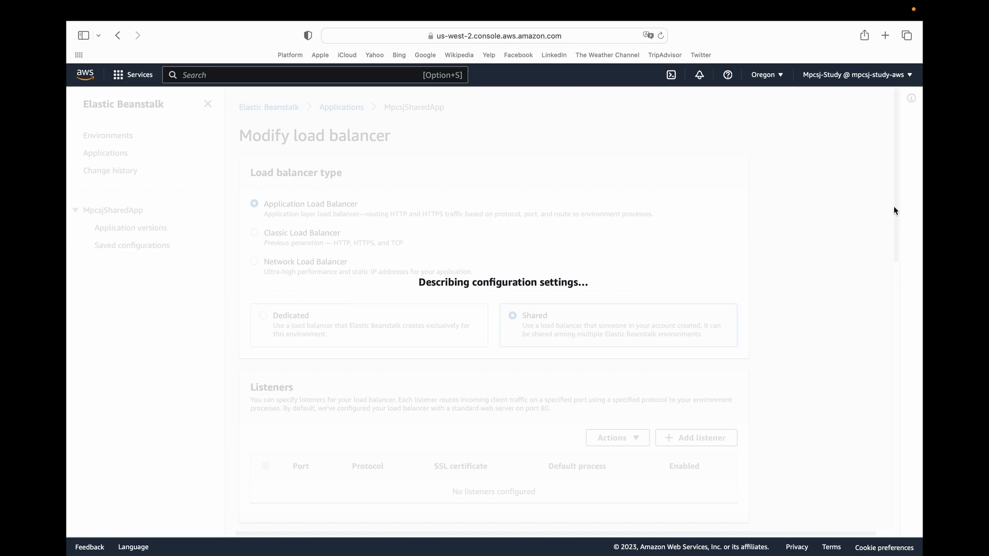
Choose SharedLoadBalancer as the shared load balancer and set its default listener to 443 (HTTPS).
{"action": "scroll", "coordinate": [896, 227], "scroll_direction": "down", "scroll_amount": 3}
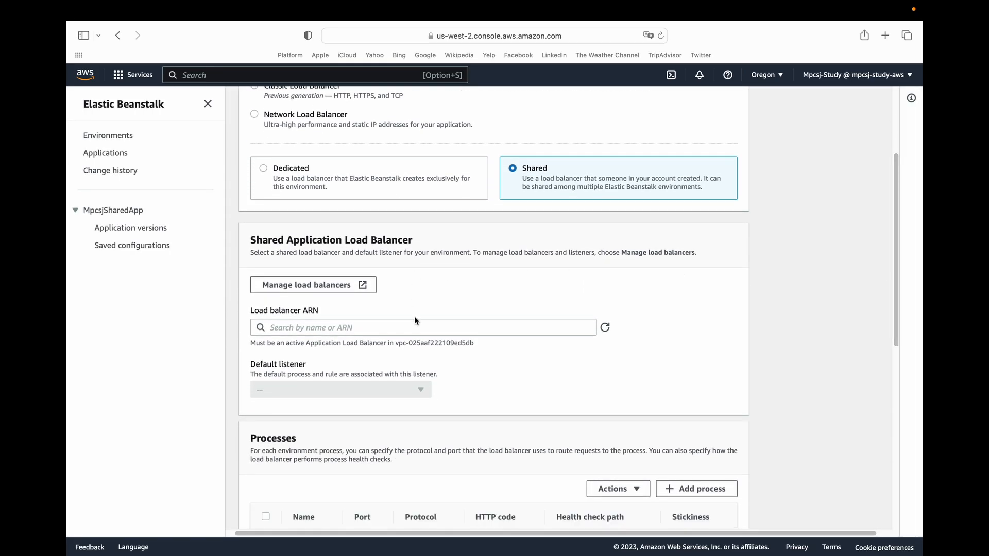
{"action": "left_click", "coordinate": [411, 328]}
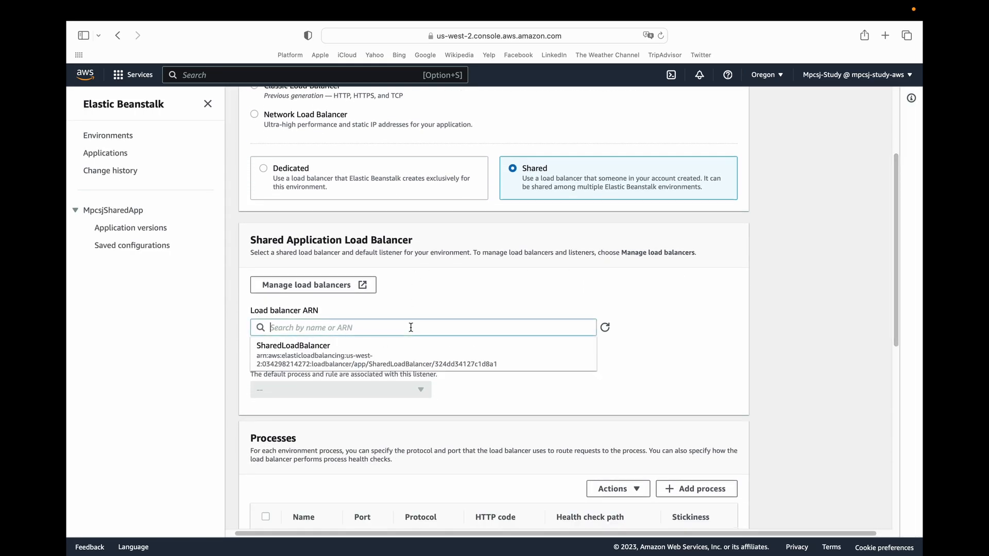
{"action": "left_click", "coordinate": [360, 359]}
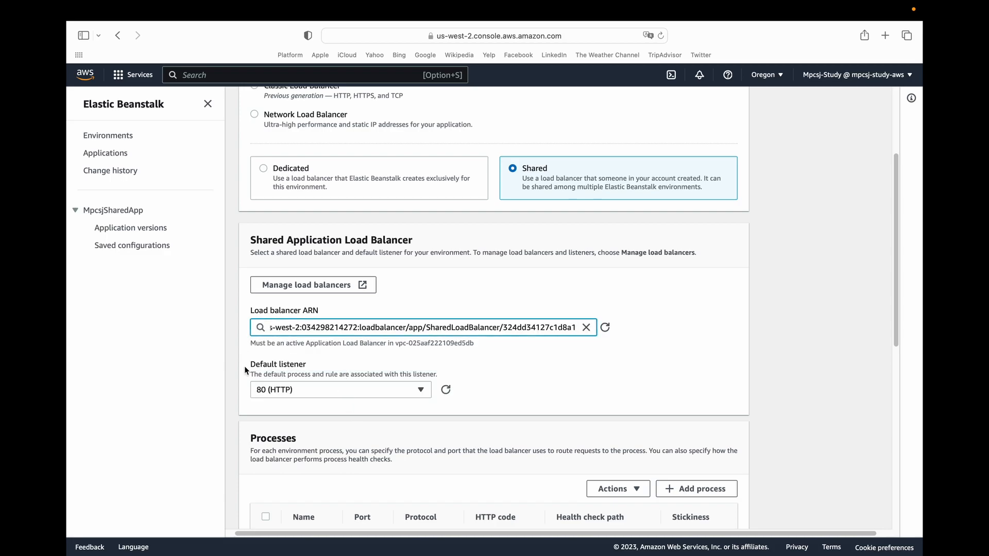
{"action": "left_click_drag", "start_coordinate": [246, 368], "coordinate": [321, 359]}
{"action": "left_click", "coordinate": [296, 393]}
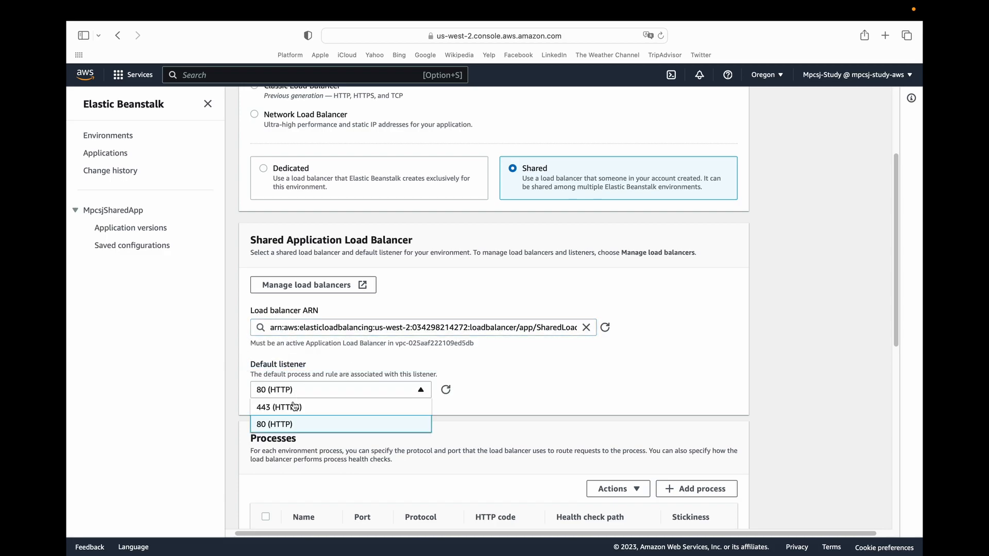
{"action": "left_click", "coordinate": [291, 409]}
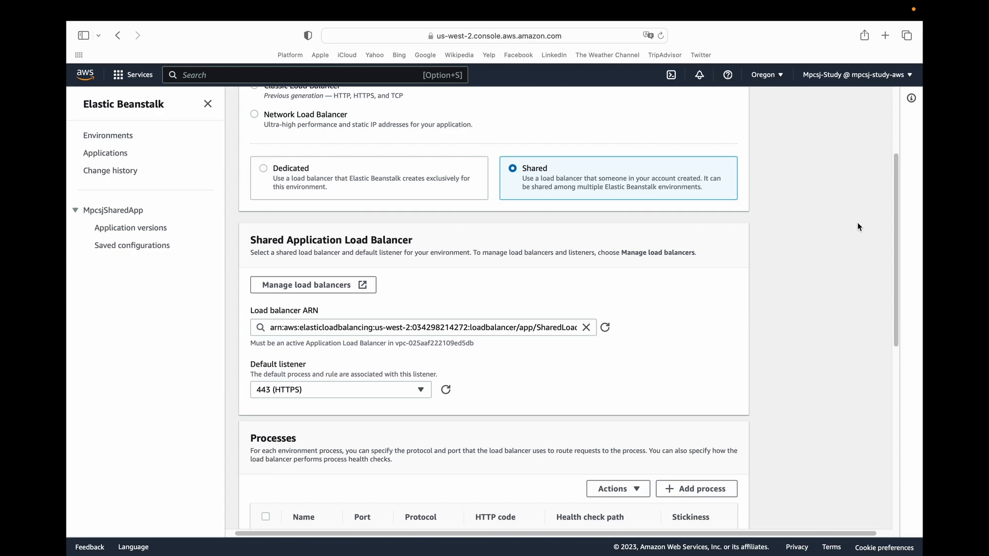
Start a new listener rule named RouteToApp1 and set its match condition type to HostHeader.
{"action": "left_click_drag", "start_coordinate": [894, 184], "coordinate": [895, 356]}
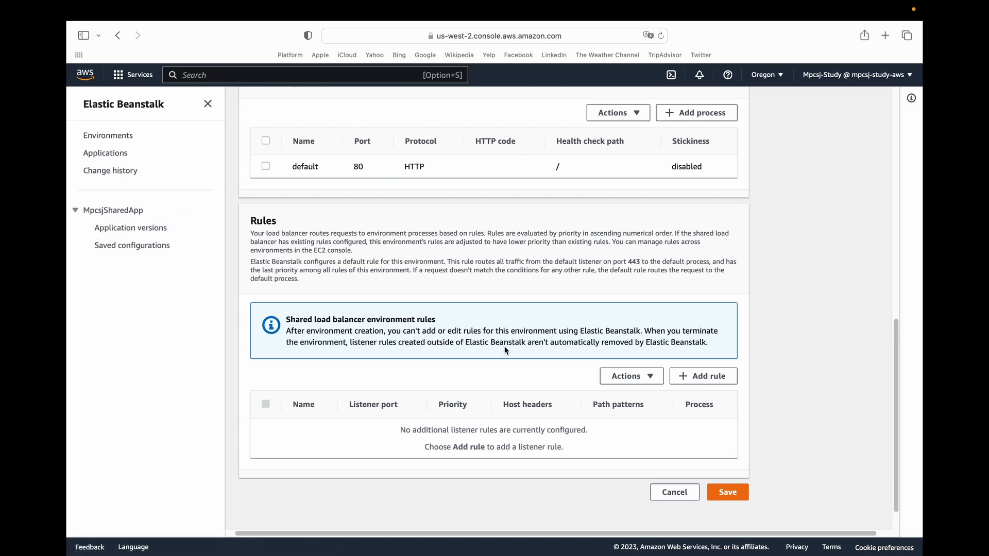
{"action": "left_click", "coordinate": [706, 377]}
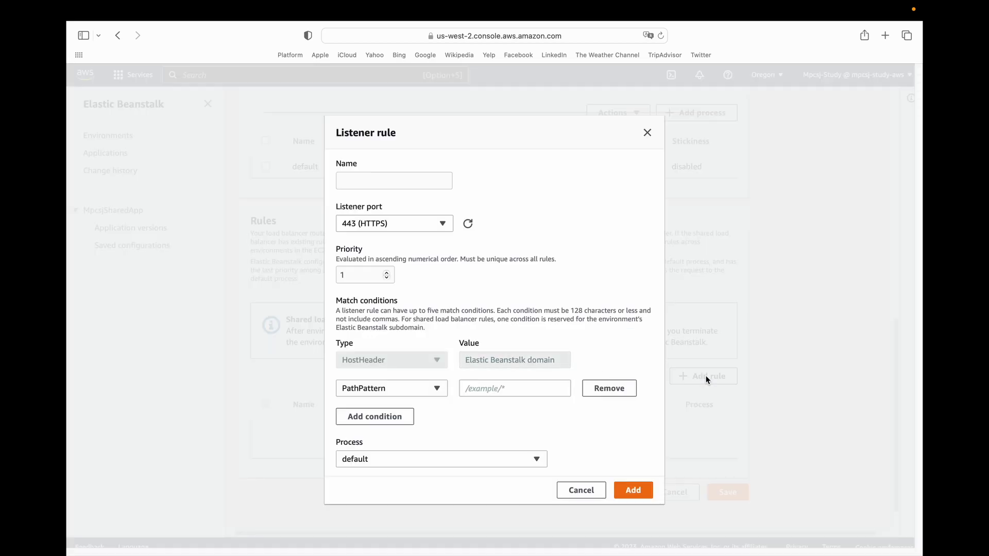
{"action": "left_click", "coordinate": [362, 175]}
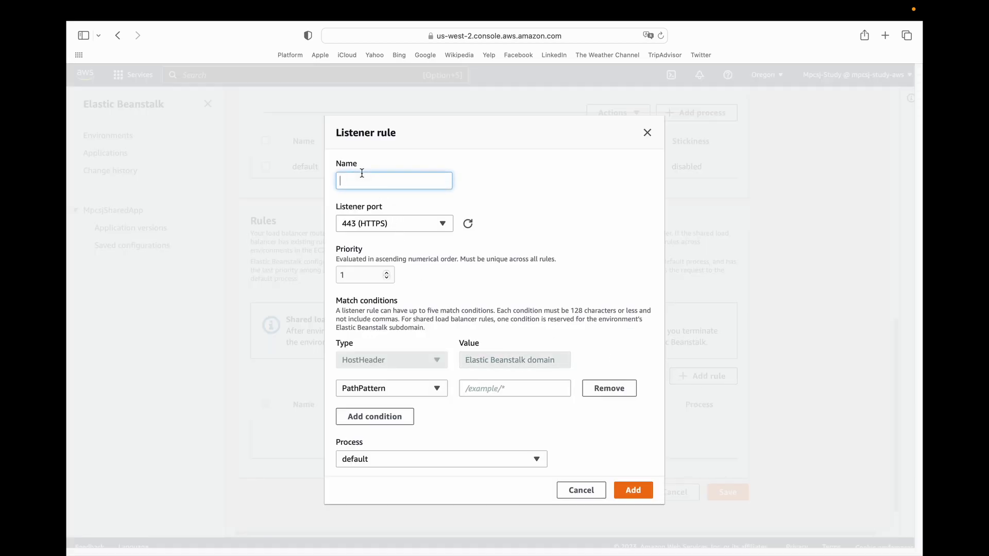
{"action": "type", "text": "RouteToApp1"}
{"action": "left_click", "coordinate": [357, 388]}
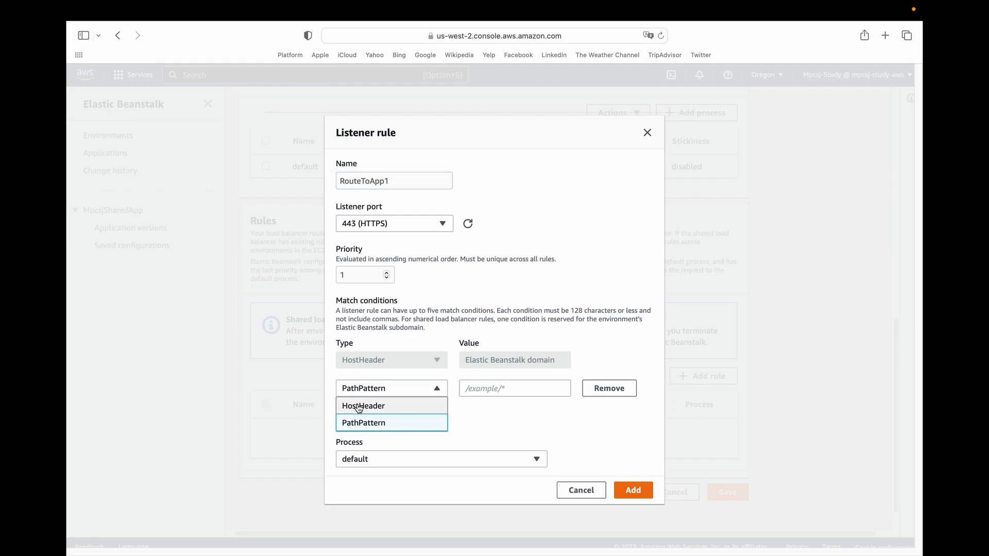
{"action": "left_click", "coordinate": [359, 407]}
{"action": "left_click", "coordinate": [490, 389]}
{"action": "type", "text": "w"}
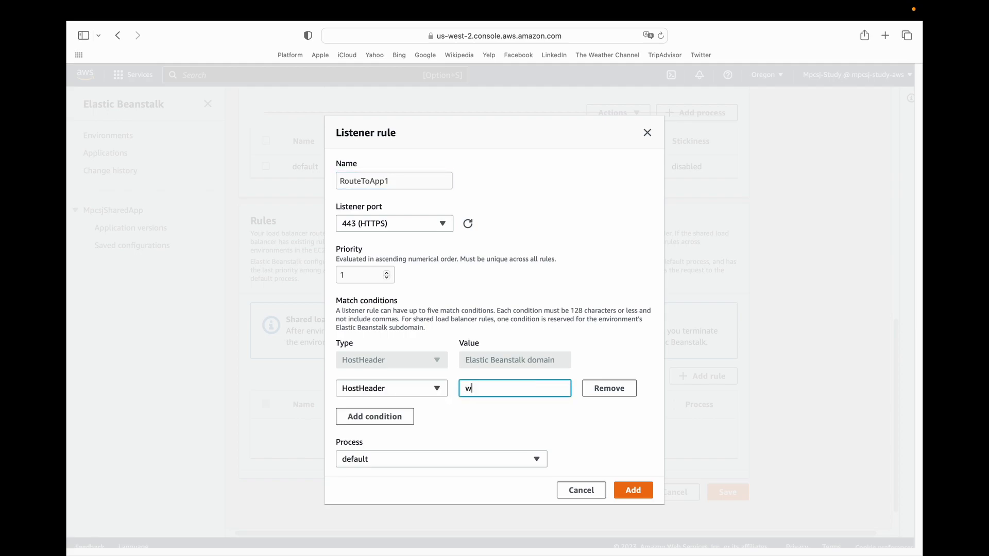
{"action": "type", "text": "ww.shared-app1.mpcsj.pm"}
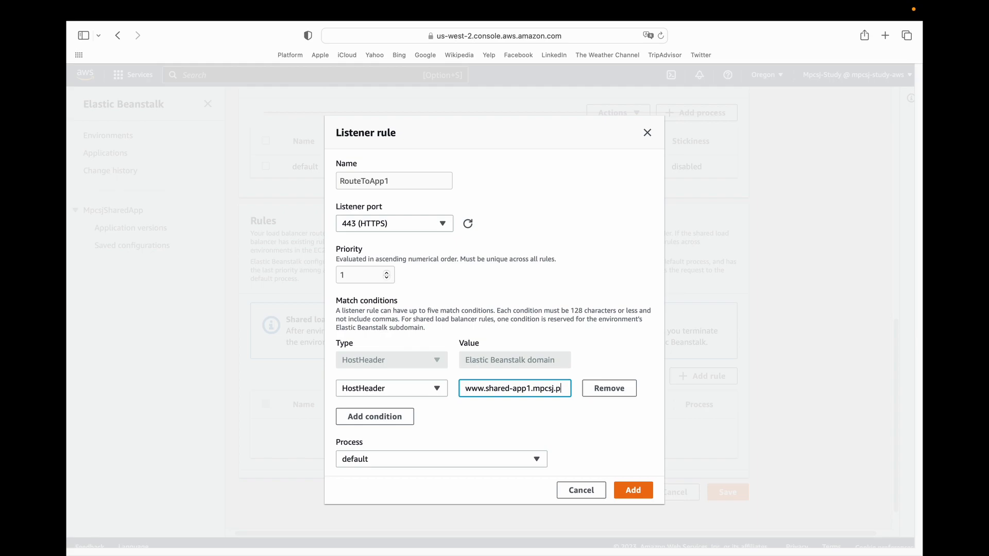
{"action": "key", "text": "BackSpace"}
{"action": "key", "text": "BackSpace"}
{"action": "type", "text": "online"}
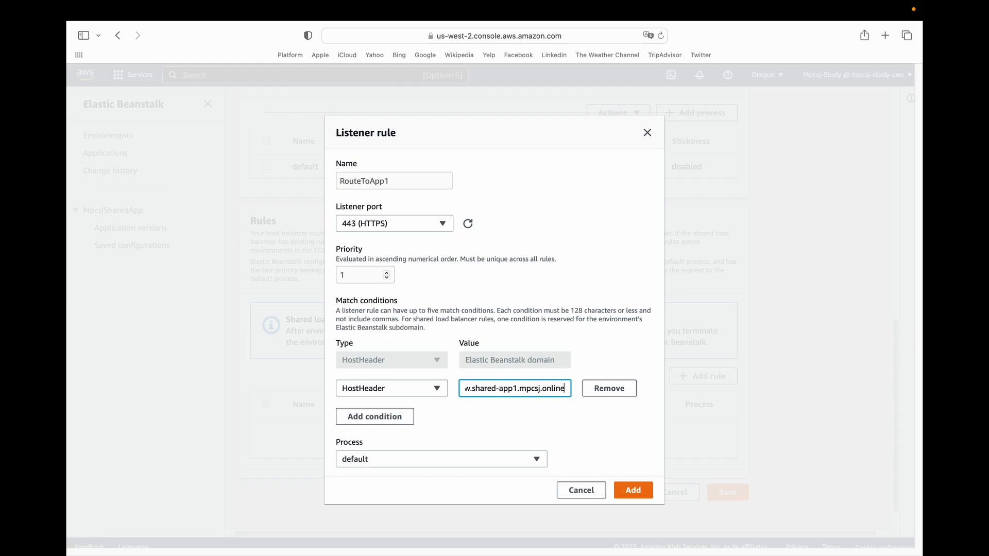
{"action": "key", "text": "super+Left"}
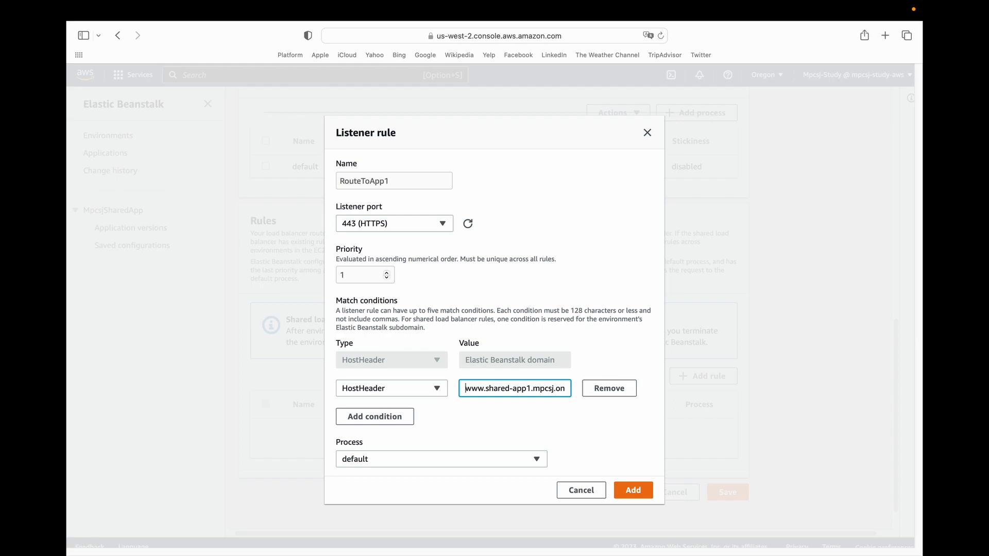
Add a second HostHeader condition with the value shared-app1.mpcsj.online and add the rule for the default process.
{"action": "left_click", "coordinate": [376, 417]}
{"action": "left_click", "coordinate": [372, 413]}
{"action": "left_click", "coordinate": [365, 427]}
{"action": "left_click", "coordinate": [476, 382]}
{"action": "key", "text": "super+a"}
{"action": "left_click", "coordinate": [482, 410]}
{"action": "type", "text": "www.shared-app1.mpcsj.org"}
{"action": "key", "text": "super+Left"}
{"action": "key", "text": "shift+Right"}
{"action": "key", "text": "shift+Right"}
{"action": "key", "text": "shift+Right"}
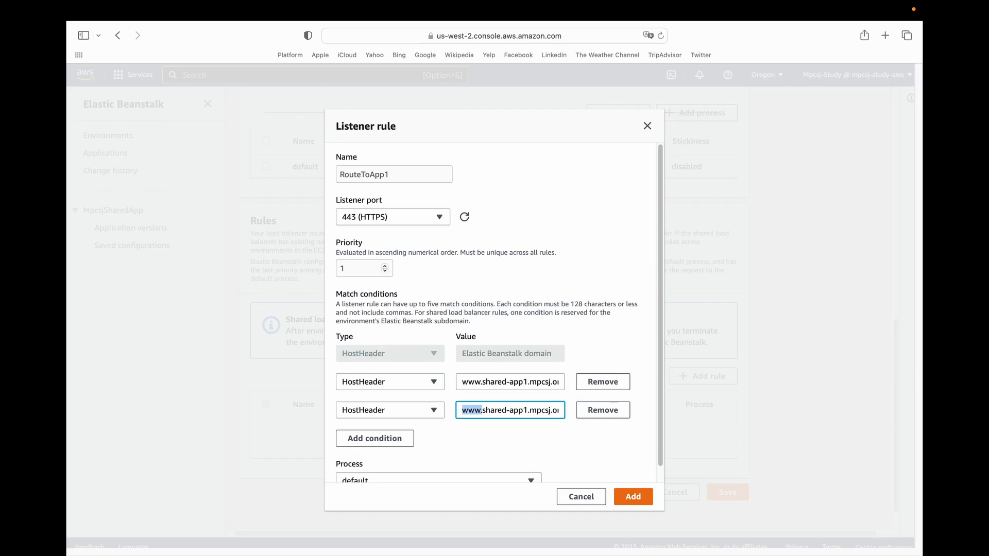
{"action": "key", "text": "Delete"}
{"action": "key", "text": "Delete"}
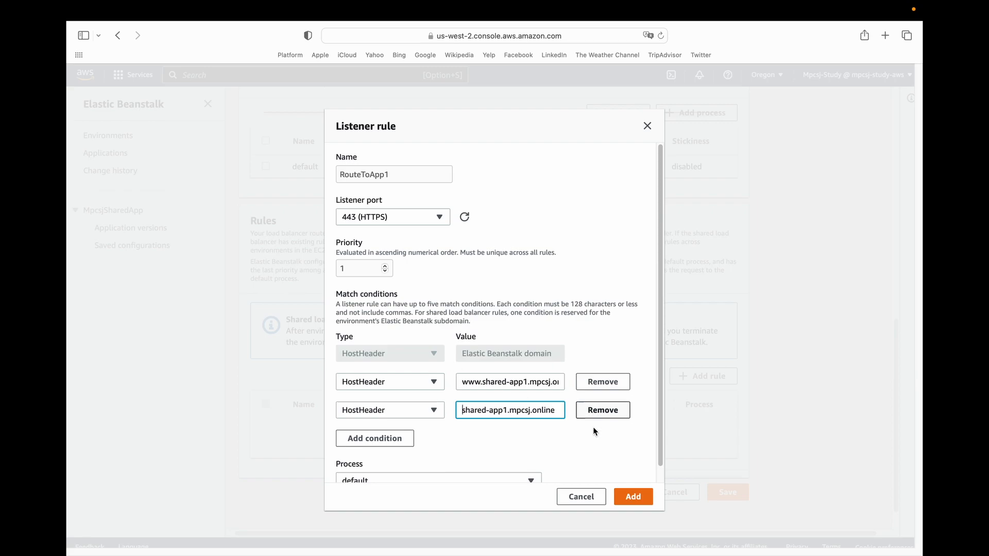
{"action": "scroll", "coordinate": [656, 415], "scroll_direction": "down", "scroll_amount": 1}
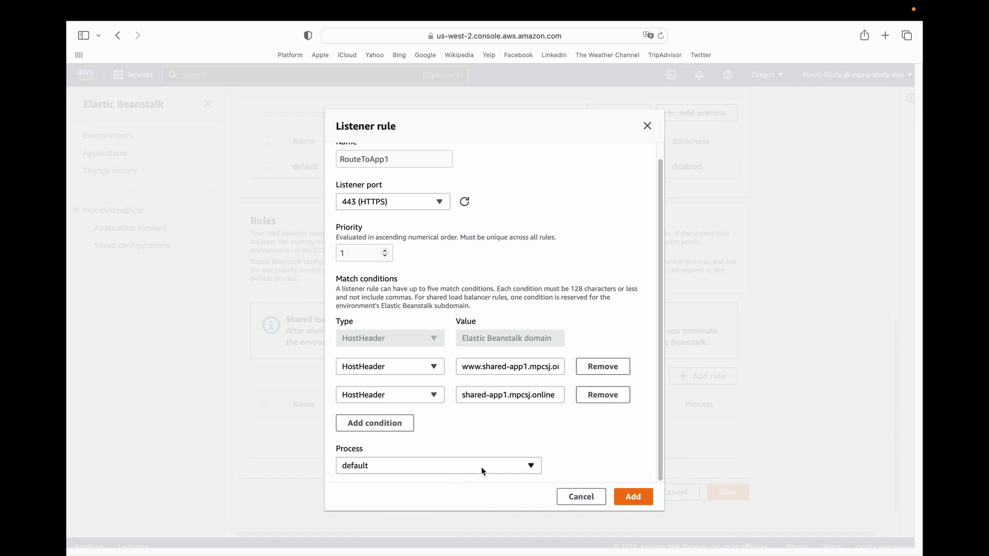
{"action": "left_click", "coordinate": [645, 505]}
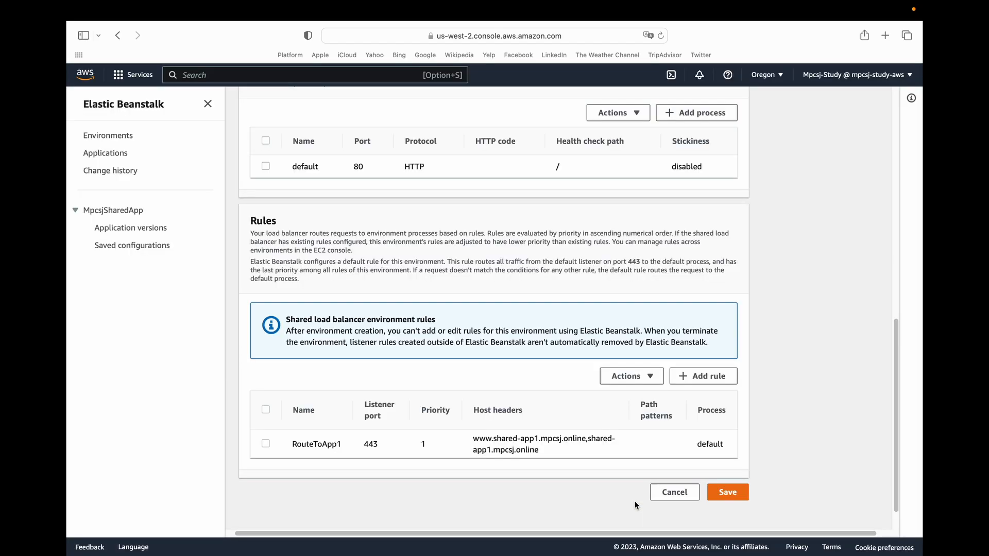
Review the default listener and the RouteToApp1 rule, and save the load balancer settings.
{"action": "left_click_drag", "start_coordinate": [892, 396], "coordinate": [888, 223]}
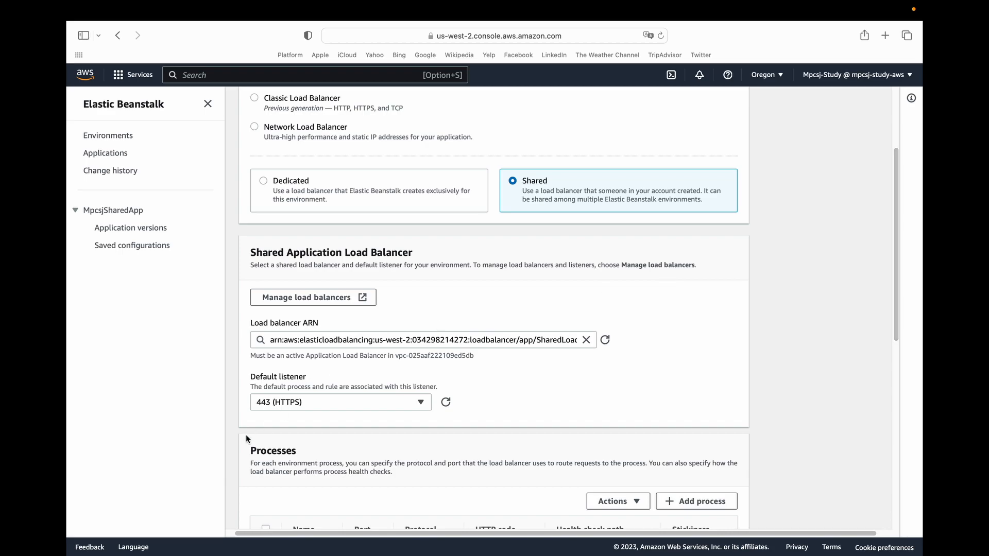
{"action": "left_click_drag", "start_coordinate": [252, 383], "coordinate": [259, 405]}
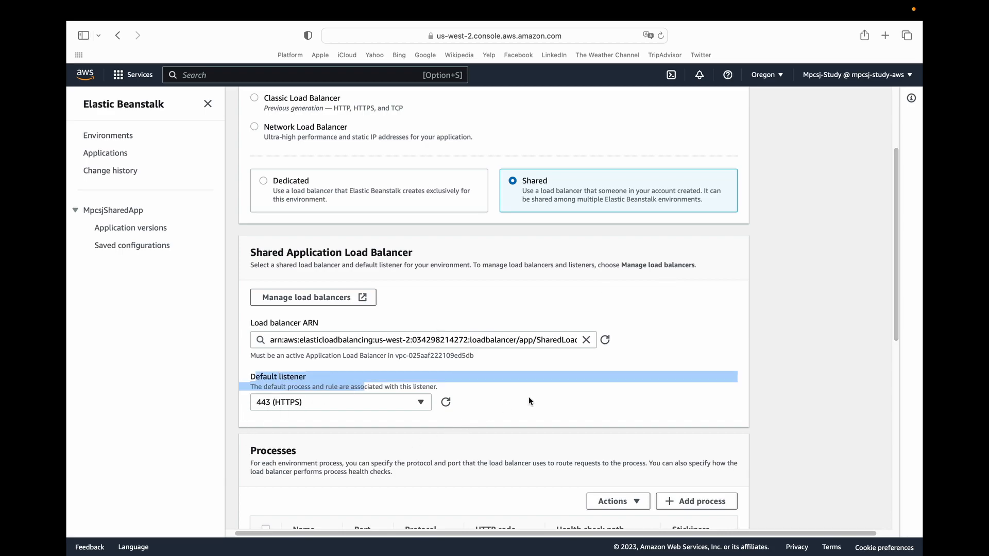
{"action": "left_click", "coordinate": [610, 395]}
{"action": "left_click_drag", "start_coordinate": [893, 230], "coordinate": [901, 391]}
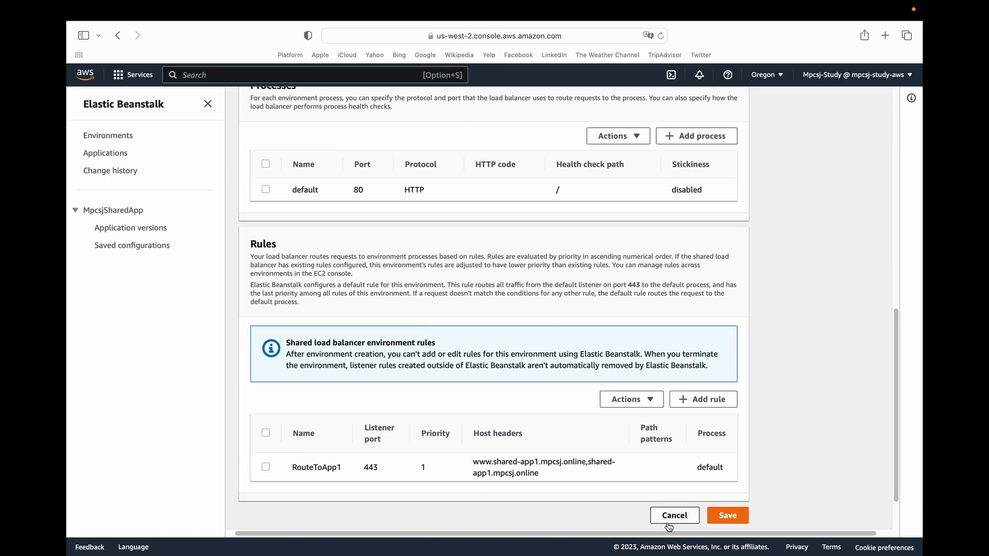
{"action": "left_click", "coordinate": [720, 516]}
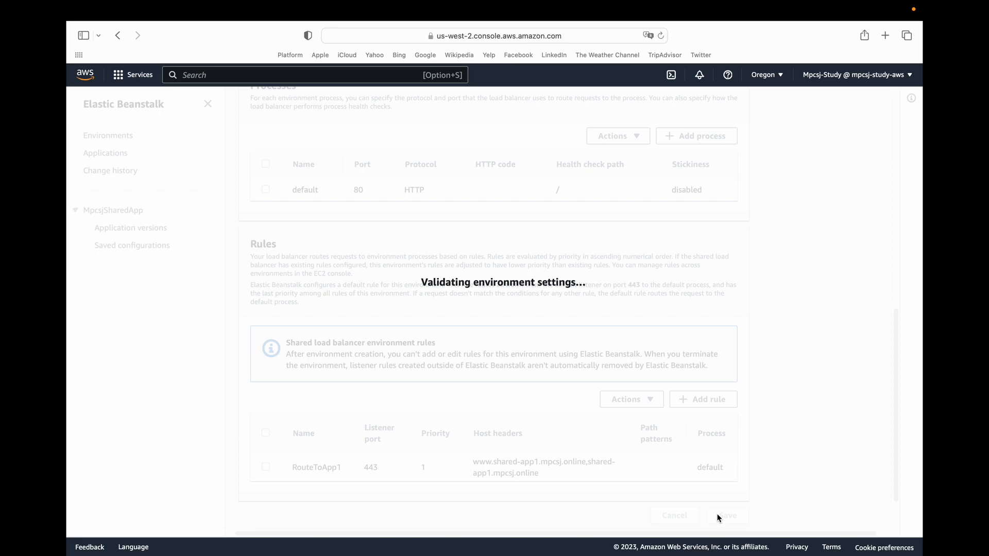
Check the load balancer summary in the additional configuration options and create the environment.
{"action": "left_click_drag", "start_coordinate": [889, 173], "coordinate": [896, 360]}
{"action": "left_click", "coordinate": [872, 311]}
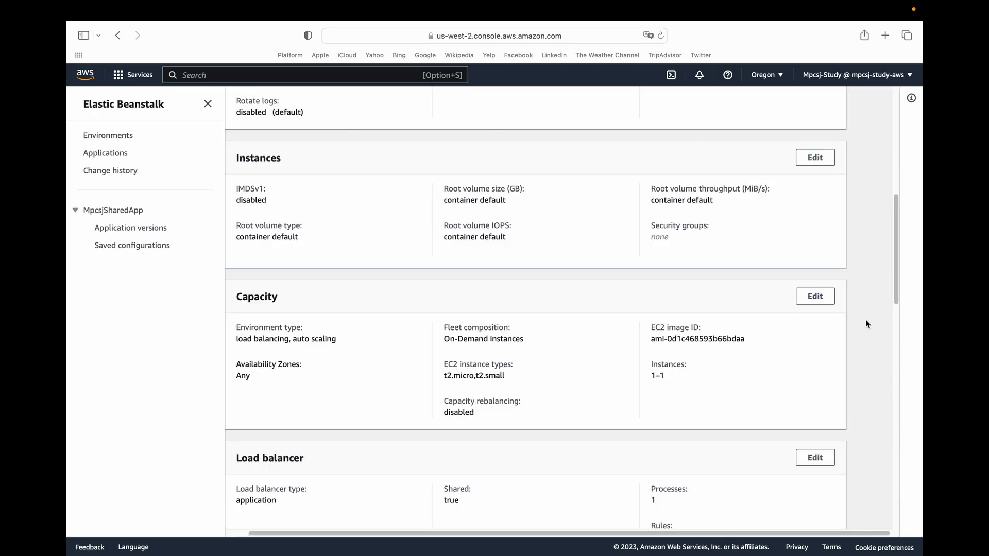
{"action": "left_click_drag", "start_coordinate": [896, 294], "coordinate": [894, 522]}
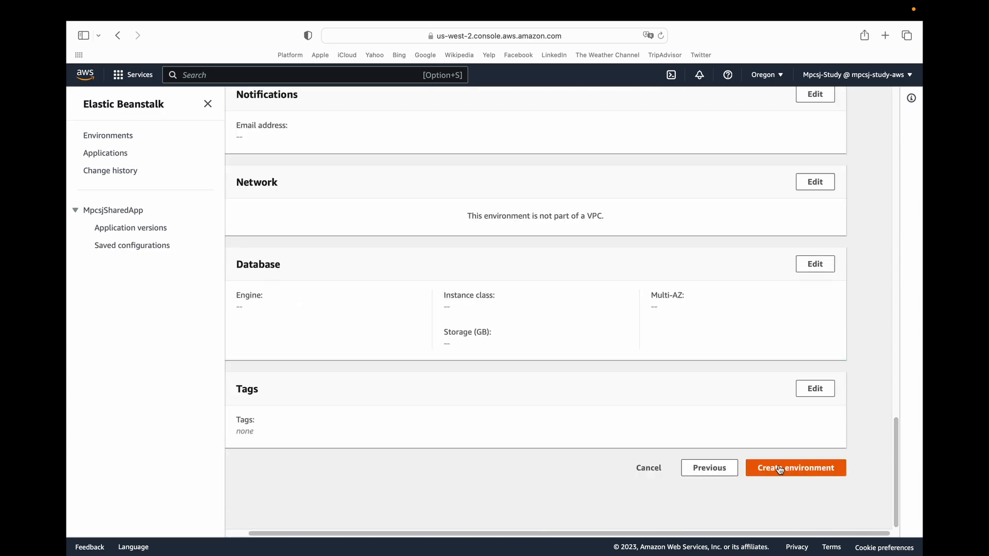
{"action": "left_click", "coordinate": [761, 467]}
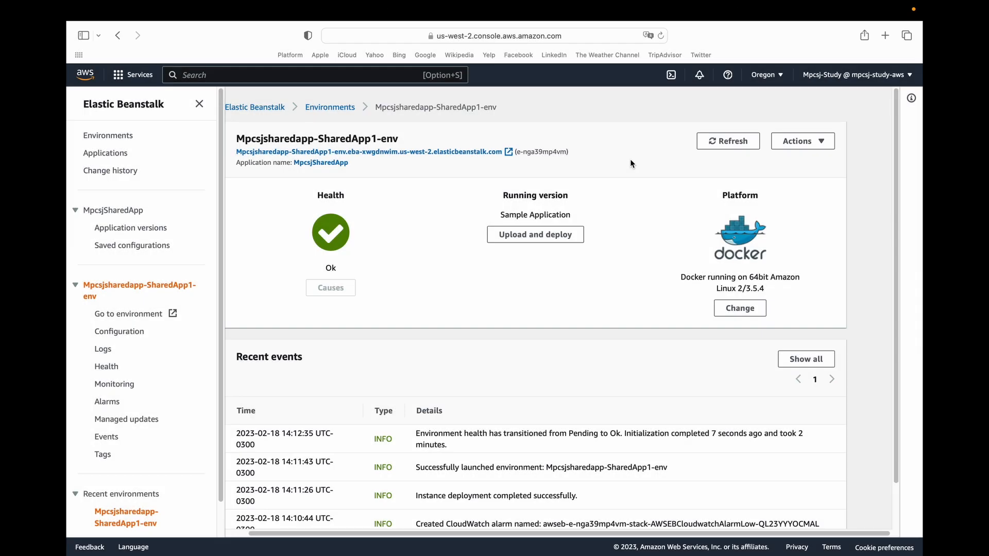
Open the load balancer configuration of Mpcsjsharedapp-SharedApp1-env and copy shared-app1 from the RouteToApp1 host headers.
{"action": "left_click", "coordinate": [123, 332]}
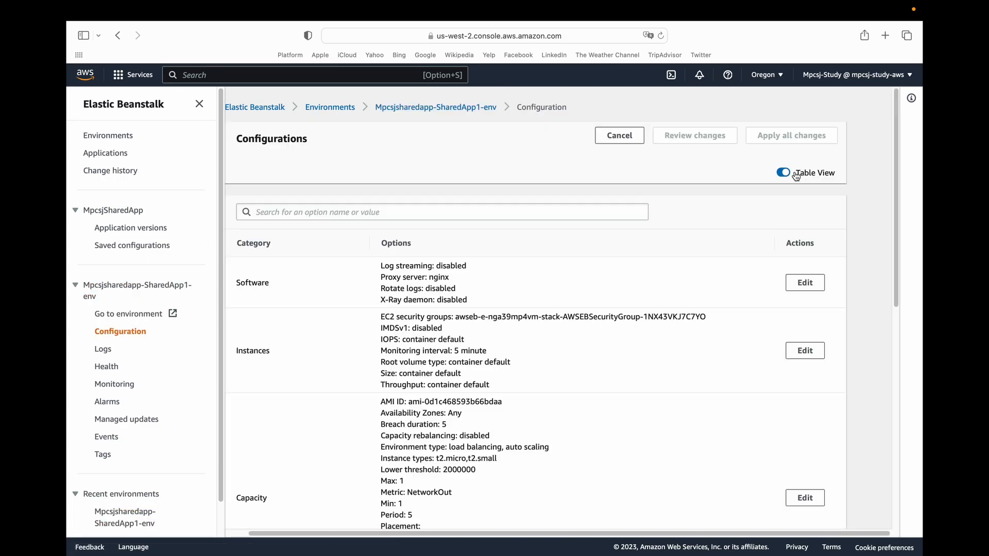
{"action": "left_click_drag", "start_coordinate": [894, 150], "coordinate": [901, 282]}
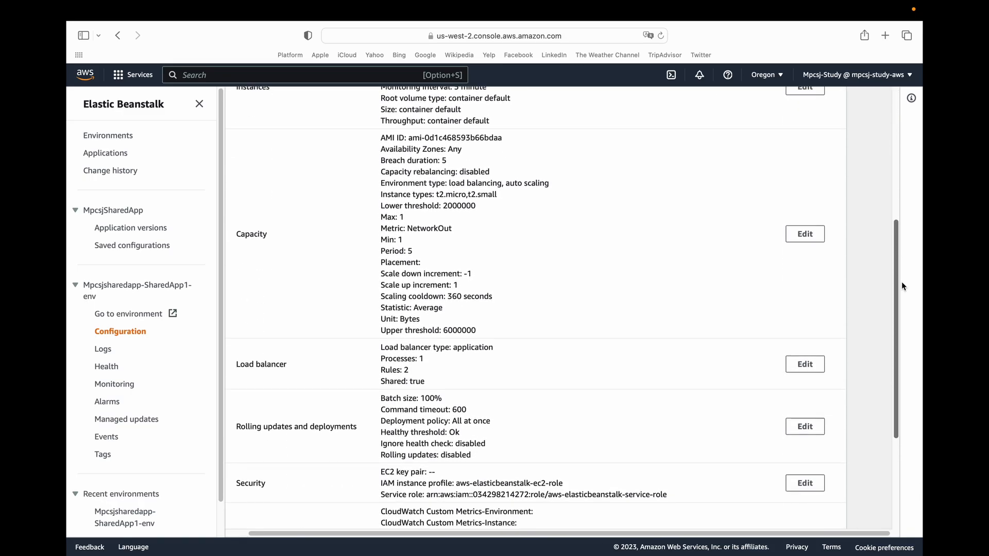
{"action": "left_click", "coordinate": [805, 364]}
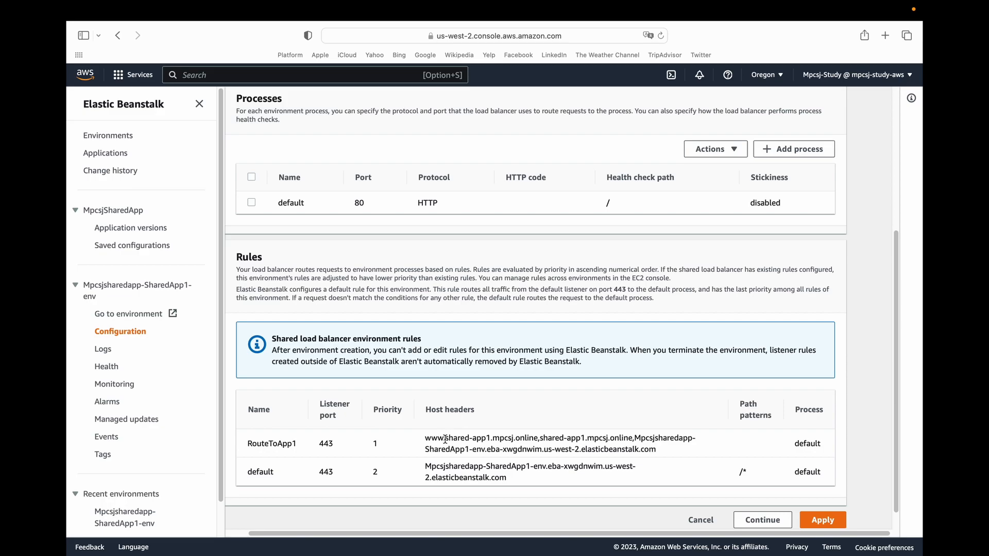
{"action": "left_click_drag", "start_coordinate": [446, 438], "coordinate": [490, 436]}
{"action": "key", "text": "super+c"}
Search the AWS services for route53, open Route 53, and open the mpcsj.online hosted zone.
{"action": "left_click", "coordinate": [333, 75]}
{"action": "type", "text": "route53"}
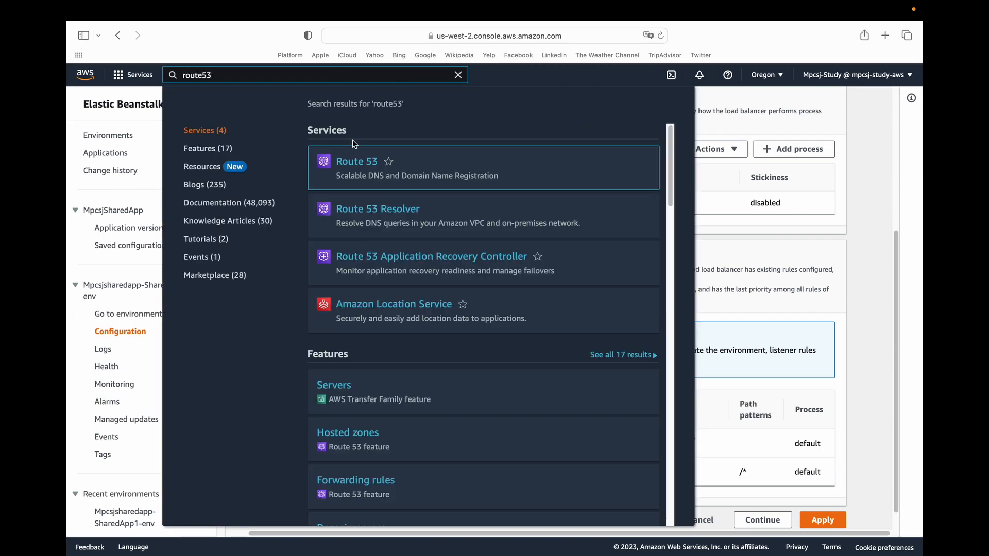
{"action": "left_click", "coordinate": [357, 161], "text": "super"}
{"action": "left_click", "coordinate": [664, 71]}
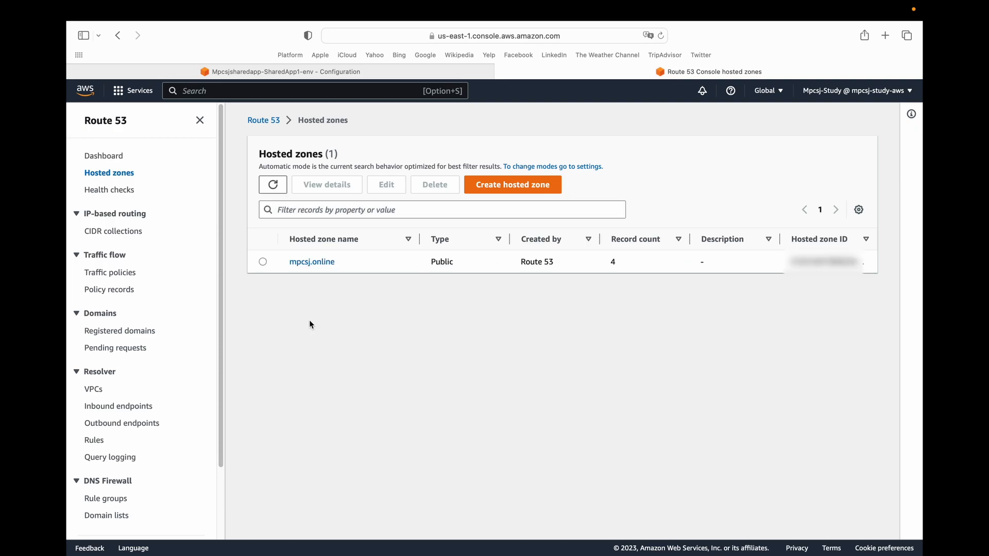
{"action": "left_click", "coordinate": [312, 261]}
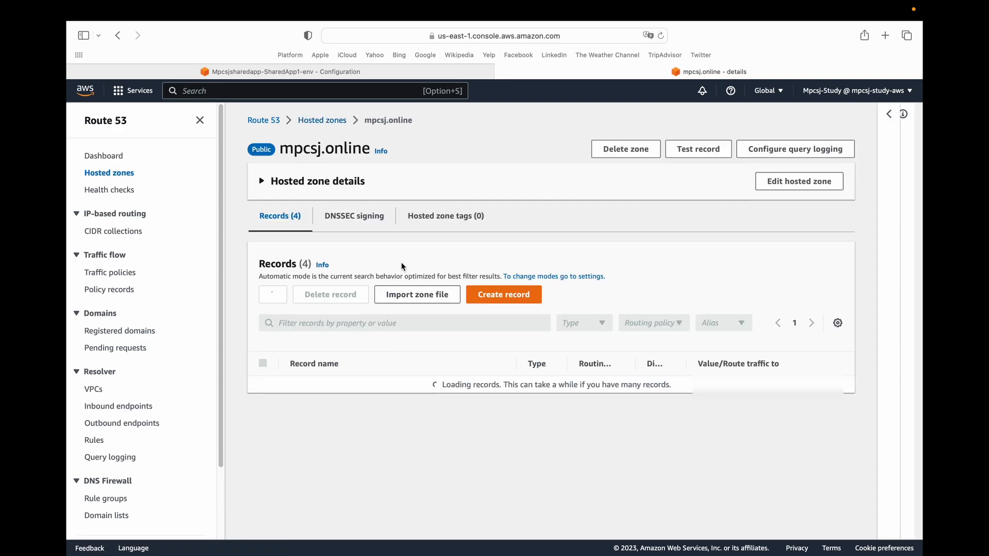
Start a new A record named shared-app1 in mpcsj.online and make it an alias to an Elastic Beanstalk environment.
{"action": "left_click", "coordinate": [494, 301]}
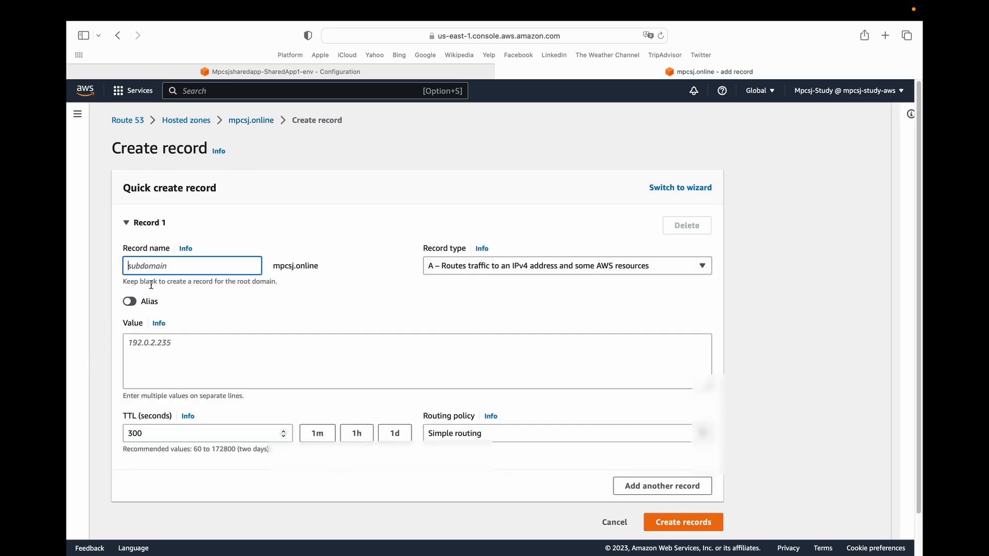
{"action": "key", "text": "super+v"}
{"action": "left_click", "coordinate": [129, 305]}
{"action": "left_click", "coordinate": [182, 342]}
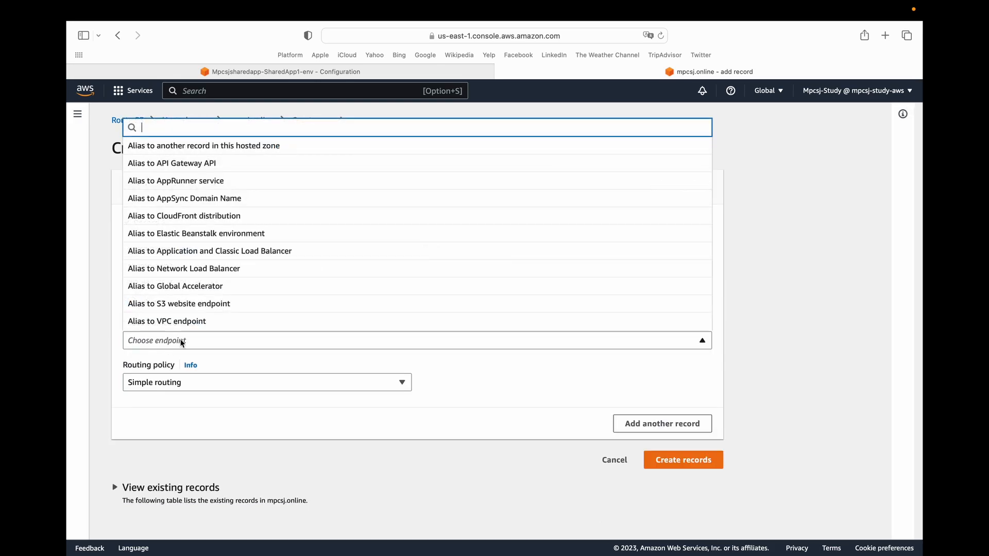
{"action": "left_click", "coordinate": [209, 235]}
Set the alias region to US West (Oregon) [us-west-2], choose the Mpcsjsharedapp-SharedApp1-env environment, and create the record.
{"action": "left_click", "coordinate": [171, 361]}
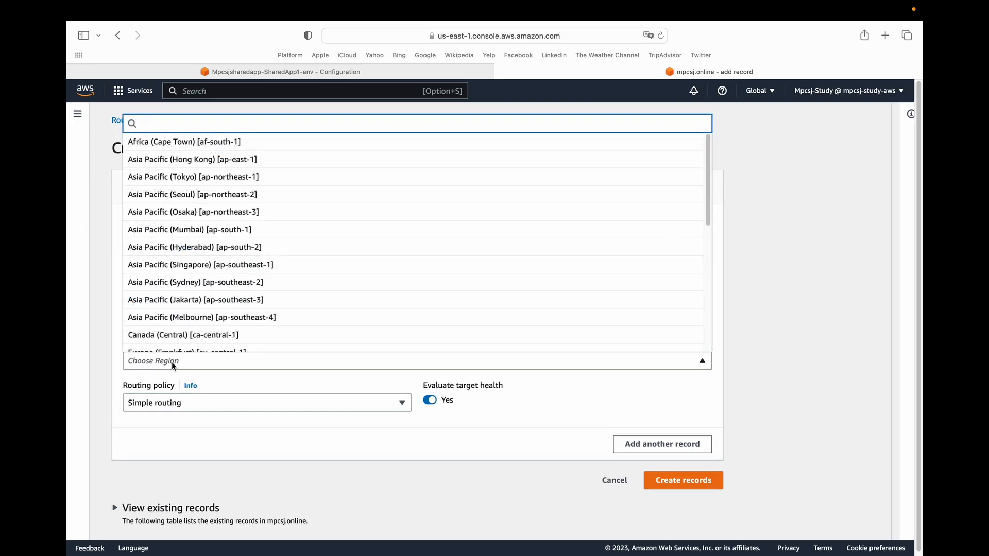
{"action": "type", "text": "orego"}
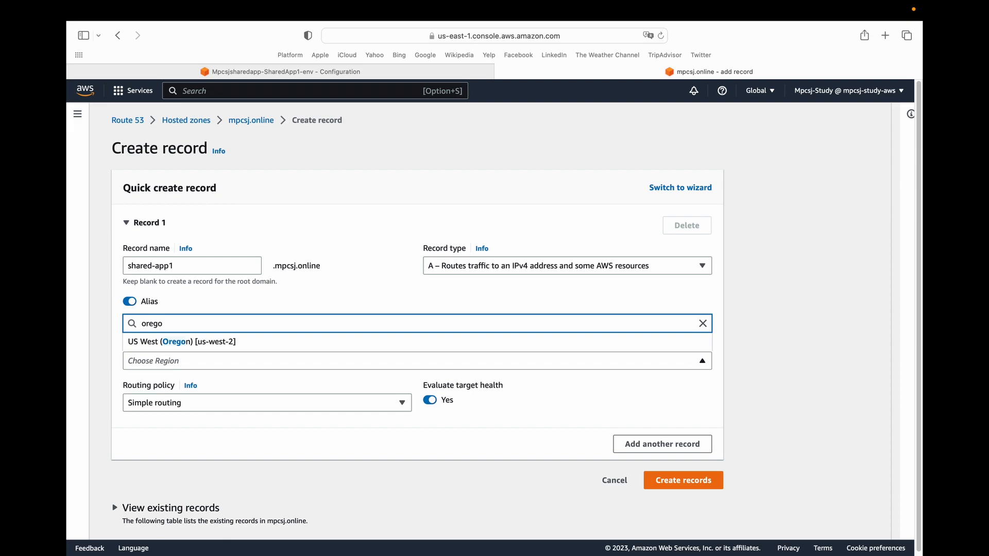
{"action": "left_click", "coordinate": [252, 342]}
{"action": "left_click", "coordinate": [220, 383]}
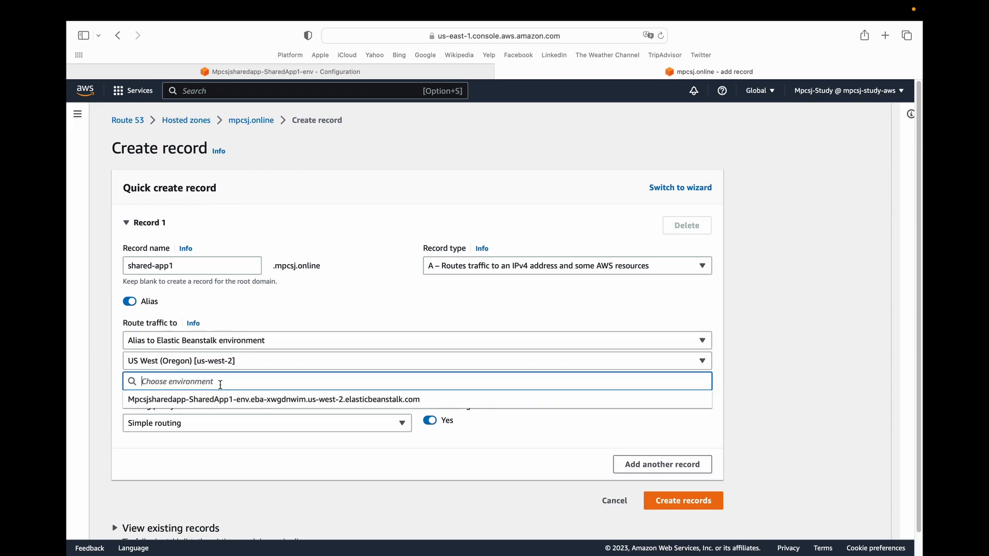
{"action": "left_click", "coordinate": [223, 401]}
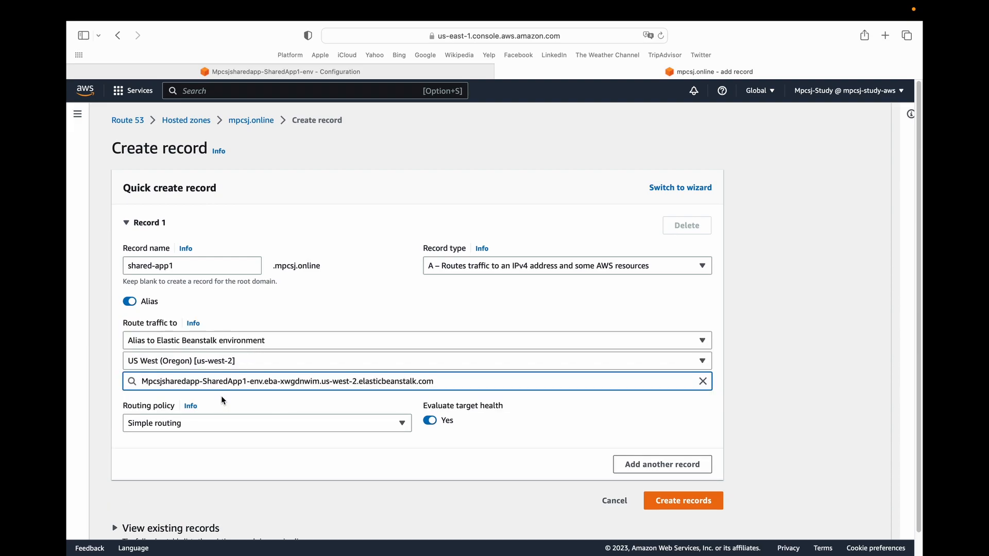
{"action": "left_click", "coordinate": [460, 470]}
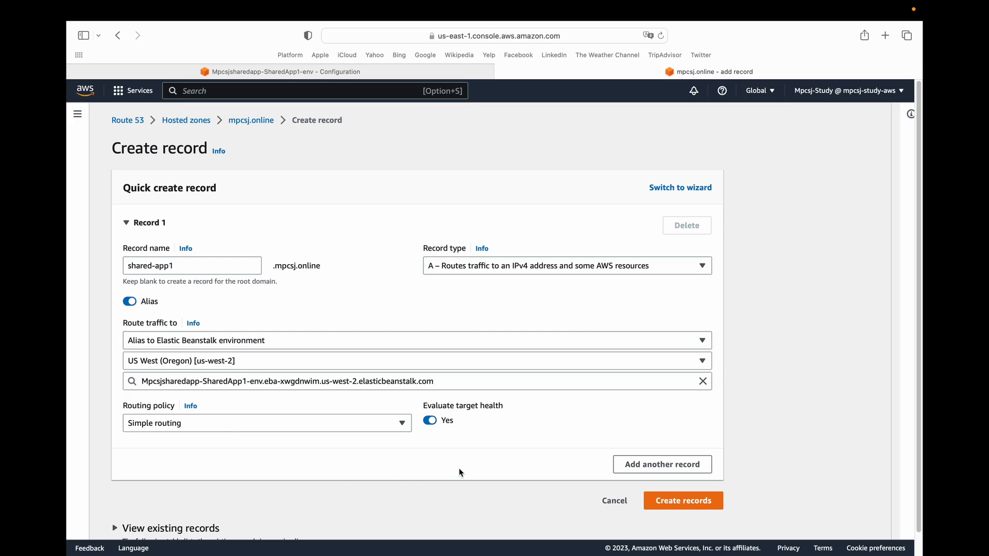
{"action": "left_click", "coordinate": [683, 501]}
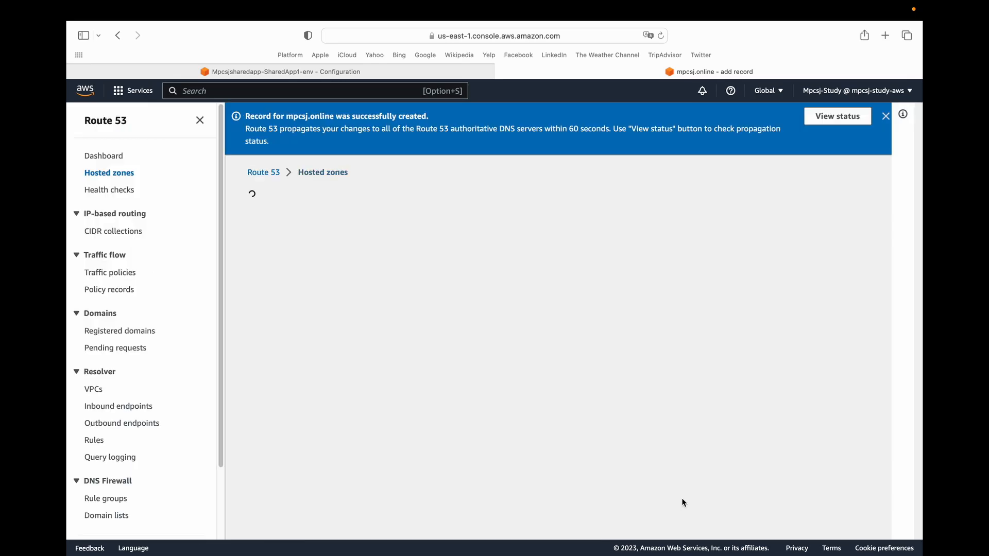
Check the new record's propagation status and copy the shared-app1.mpcsj.online record name from the mpcsj.online zone.
{"action": "left_click", "coordinate": [819, 118]}
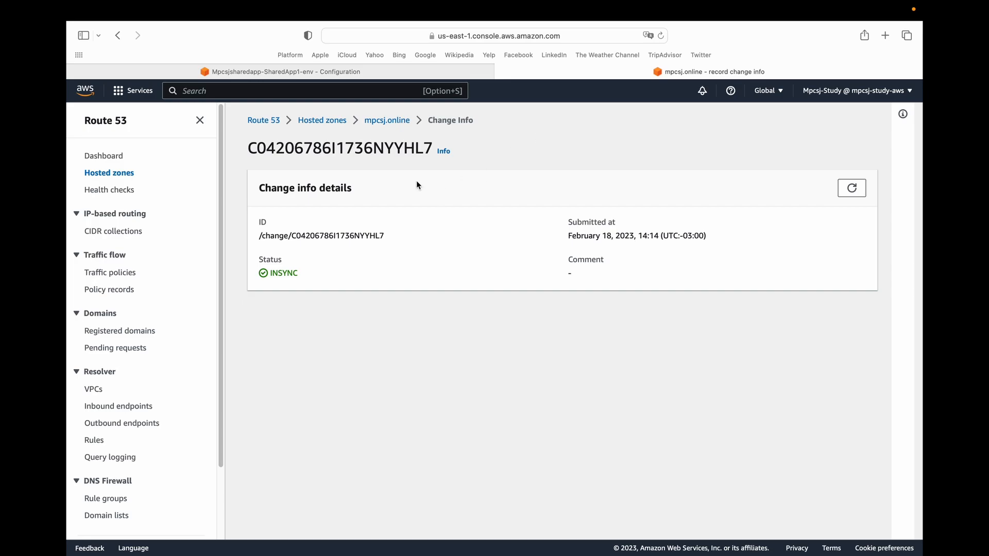
{"action": "left_click", "coordinate": [386, 121]}
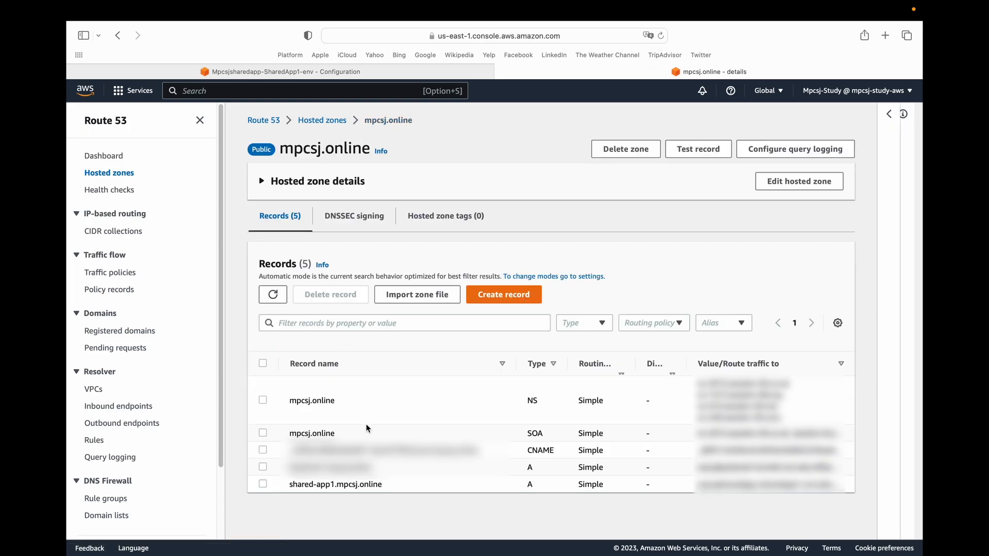
{"action": "left_click_drag", "start_coordinate": [288, 488], "coordinate": [418, 482]}
{"action": "key", "text": "super+c"}
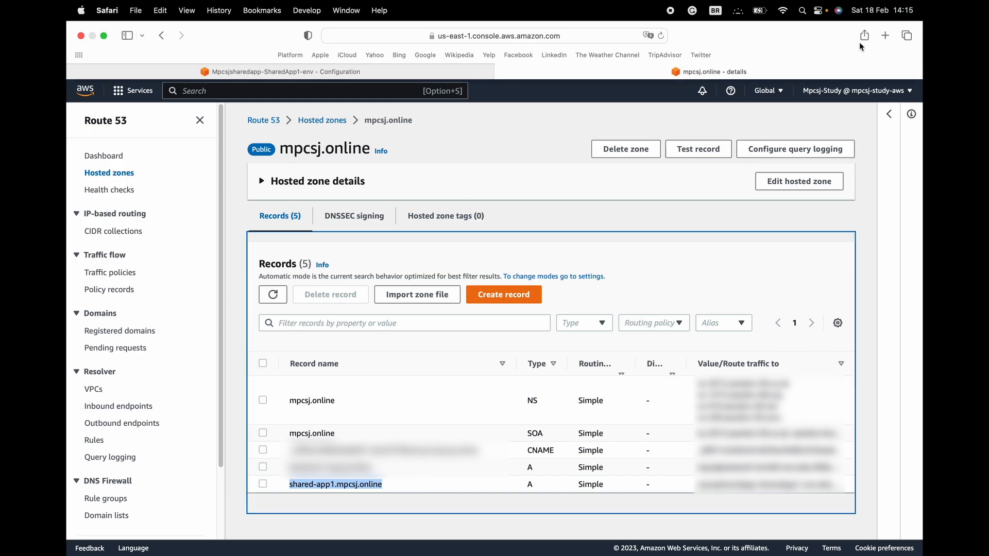
Open the copied shared-app1.mpcsj.online address in a new browser tab to test the app.
{"action": "left_click", "coordinate": [883, 36]}
{"action": "key", "text": "super+v"}
{"action": "key", "text": "Return"}
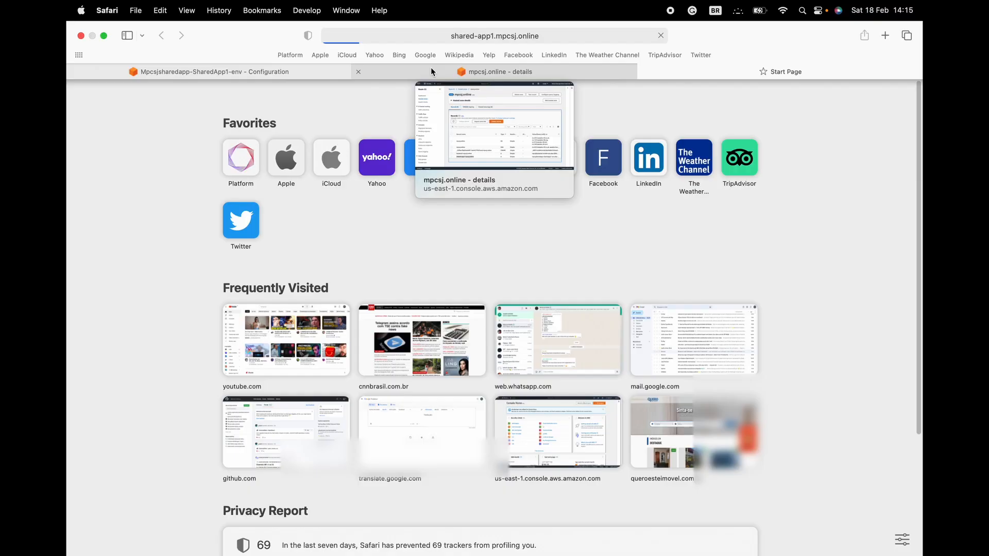
{"action": "left_click", "coordinate": [430, 67]}
{"action": "left_click", "coordinate": [702, 72]}
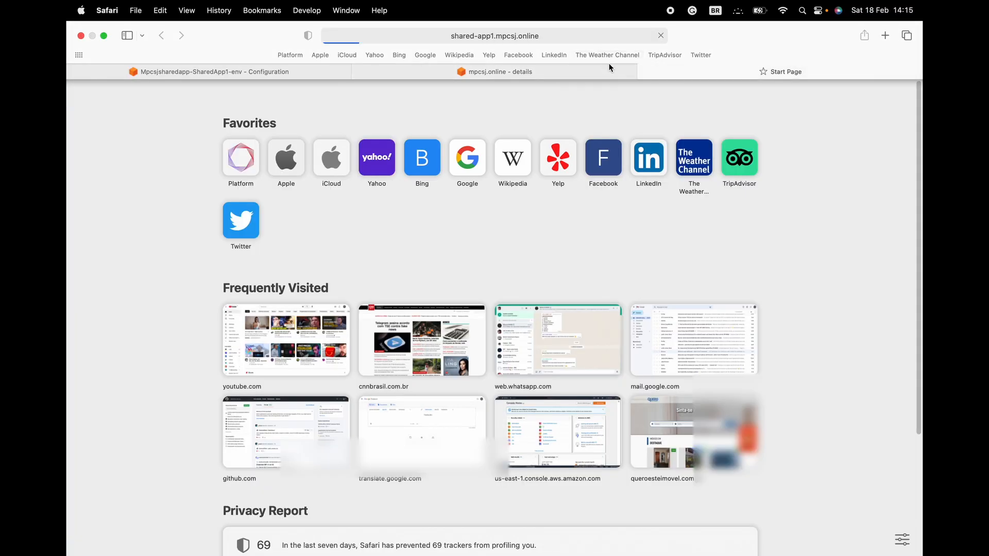
Search the AWS services for ec2 from the hosted zone page and open the EC2 console in a separate browser tab.
{"action": "left_click", "coordinate": [388, 67]}
{"action": "left_click", "coordinate": [360, 91]}
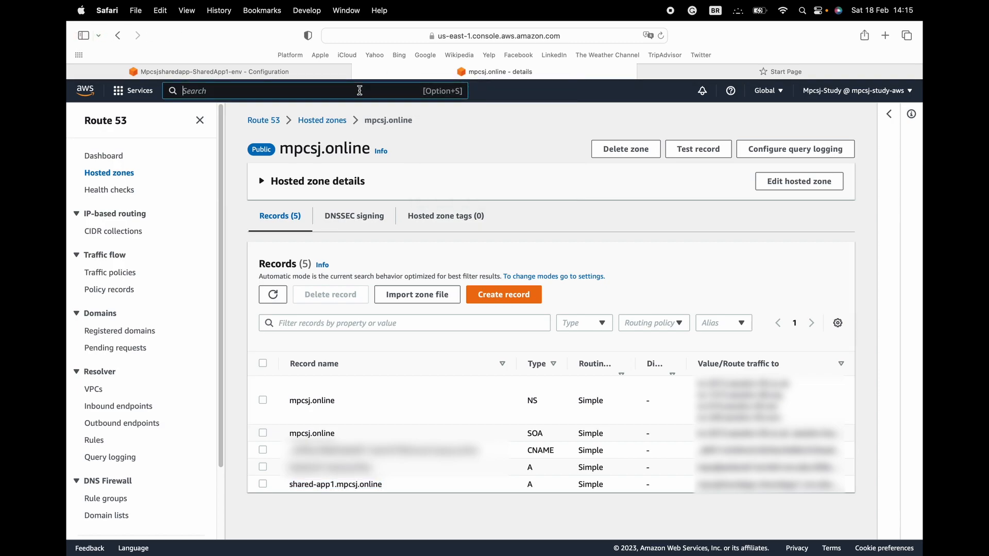
{"action": "type", "text": "ec2"}
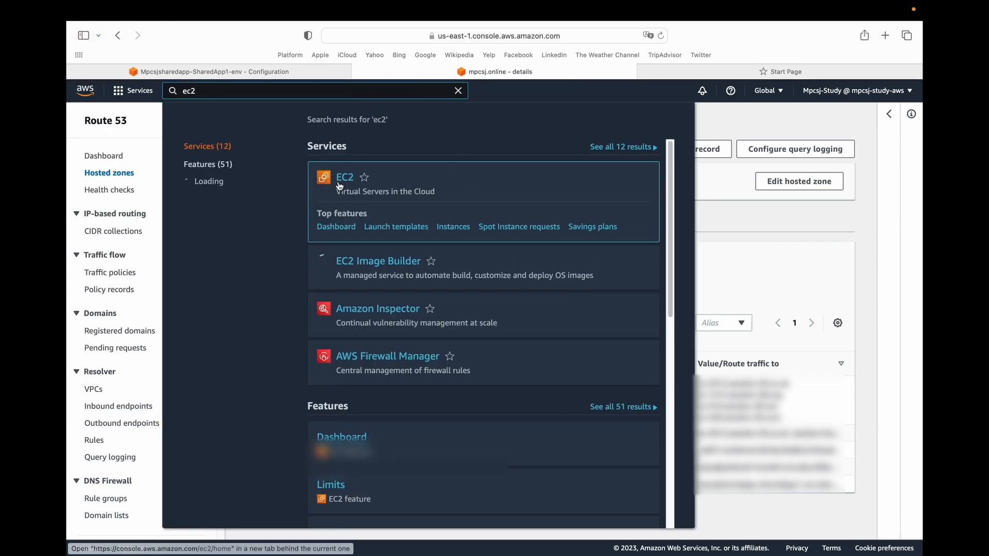
{"action": "left_click", "coordinate": [344, 181], "text": "super"}
{"action": "left_click", "coordinate": [540, 77]}
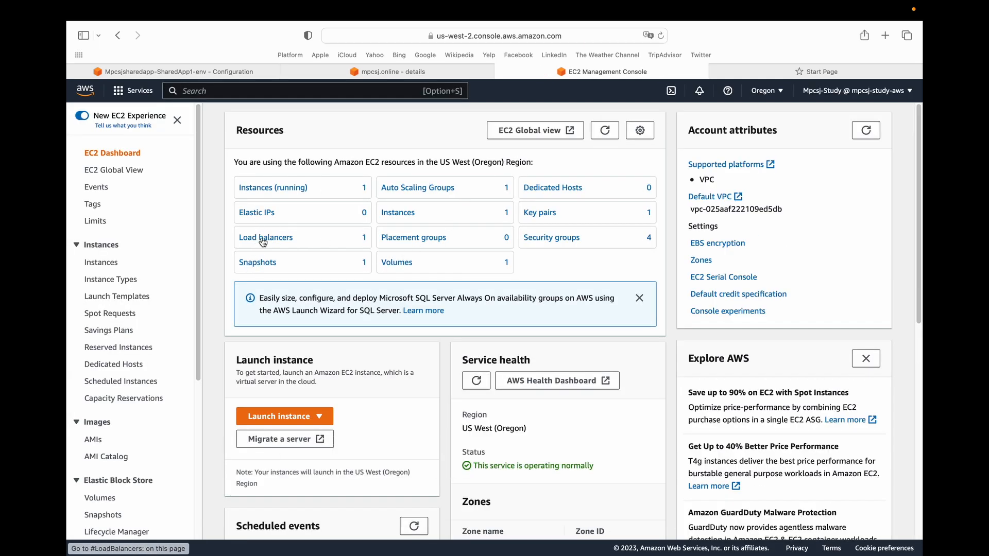
Open SharedLoadBalancer from the EC2 load balancers and display its security groups.
{"action": "left_click", "coordinate": [262, 240]}
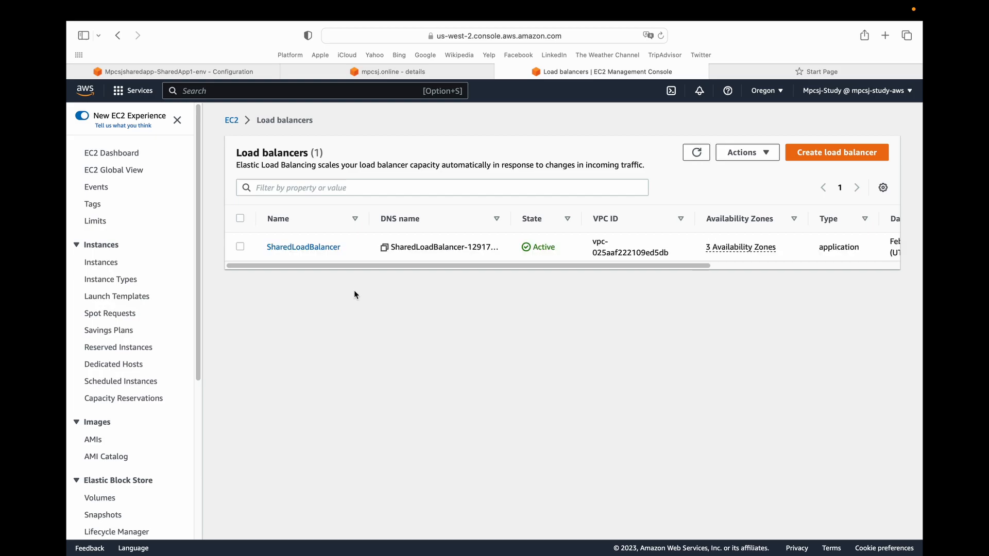
{"action": "left_click", "coordinate": [309, 248]}
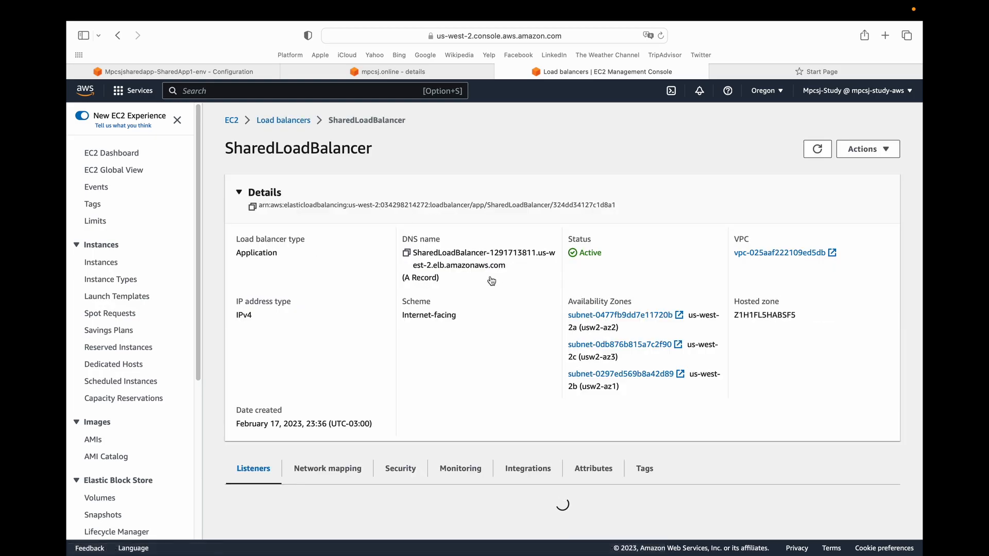
{"action": "scroll", "coordinate": [349, 344], "scroll_direction": "down", "scroll_amount": 3}
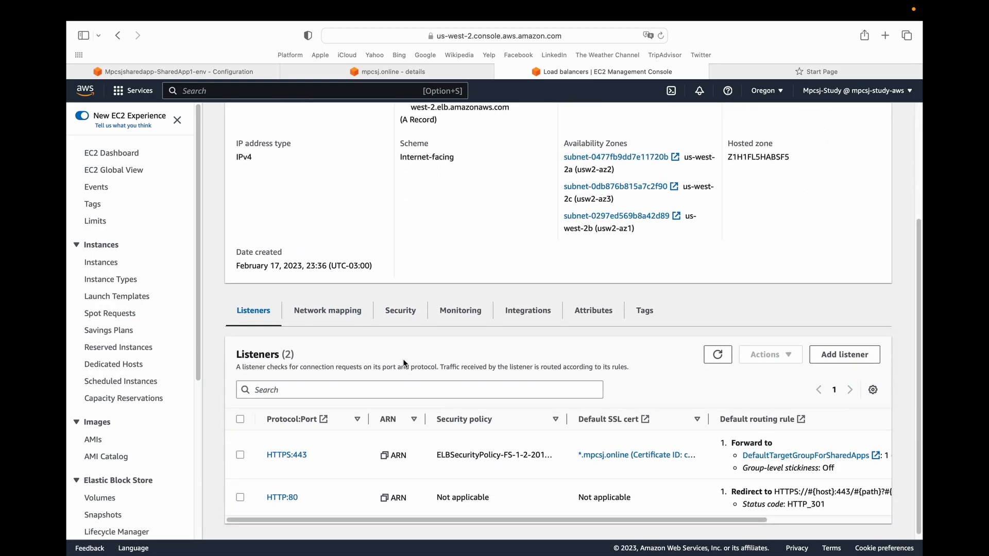
{"action": "left_click", "coordinate": [397, 306]}
{"action": "scroll", "coordinate": [377, 457], "scroll_direction": "down", "scroll_amount": 2}
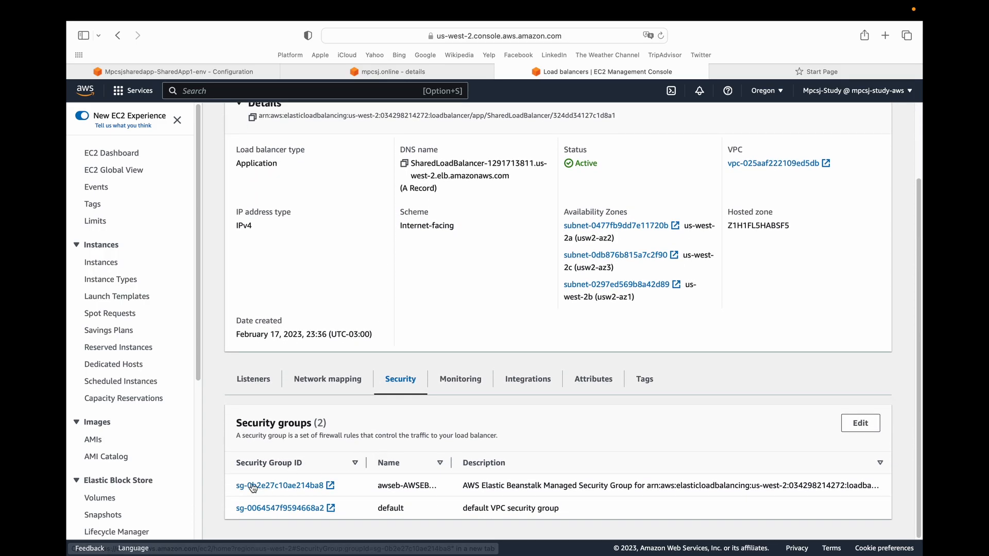
Review the inbound rules of the load balancer's Elastic Beanstalk managed security group and recheck the shared-app1.mpcsj.online page.
{"action": "left_click", "coordinate": [291, 493], "text": "super"}
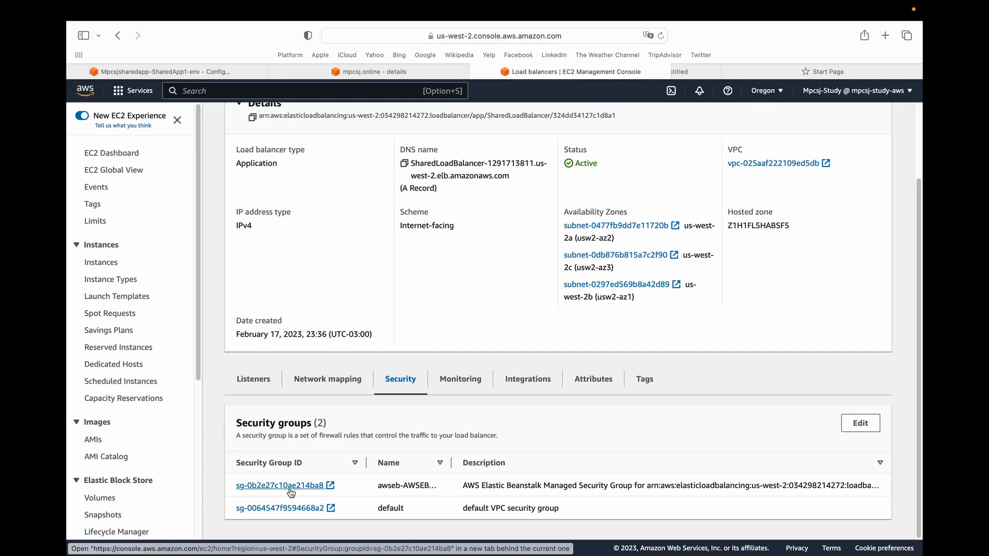
{"action": "left_click", "coordinate": [614, 72]}
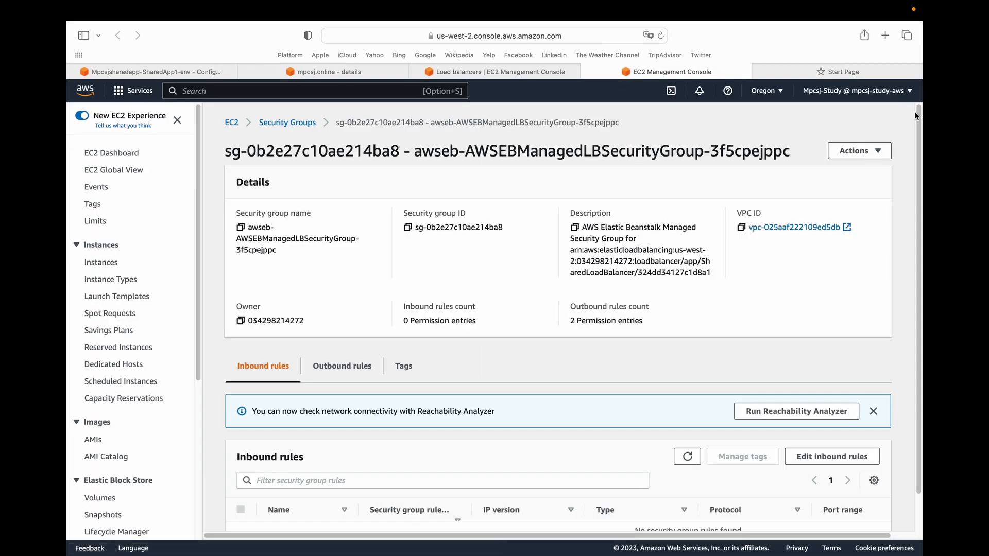
{"action": "left_click_drag", "start_coordinate": [915, 114], "coordinate": [919, 169]}
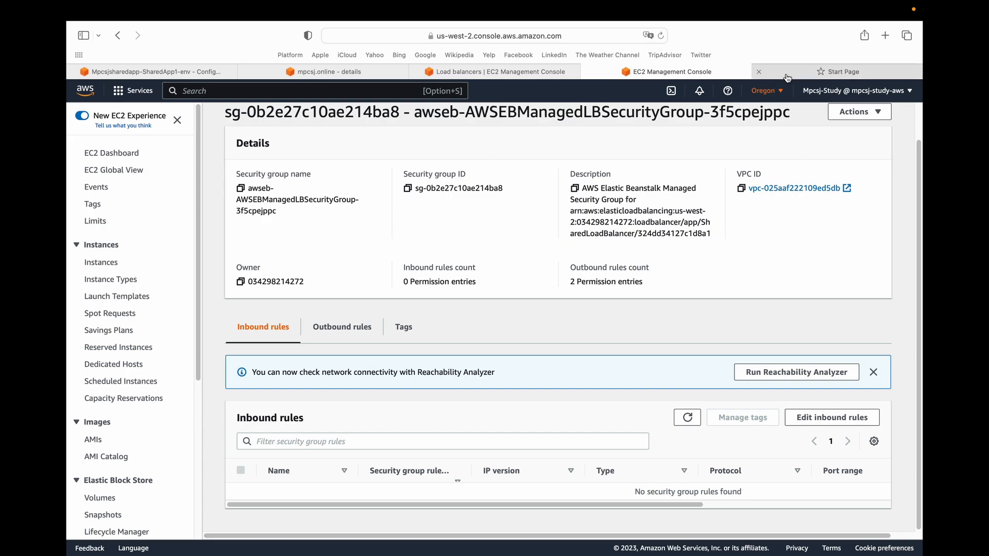
{"action": "left_click", "coordinate": [803, 71]}
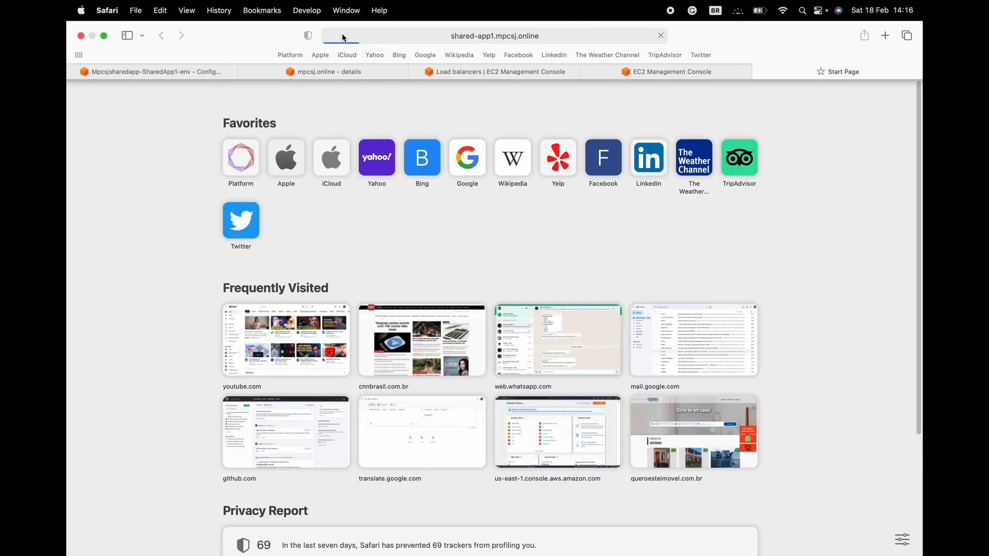
{"action": "mouse_move", "coordinate": [637, 75]}
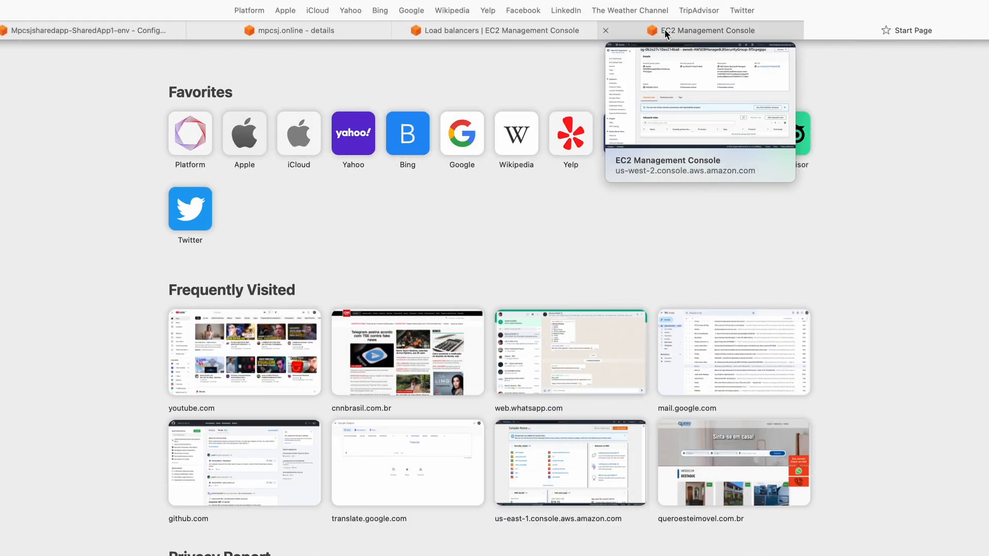
Add an inbound HTTPS rule to the managed security group, allowing traffic from anywhere (0.0.0.0/0).
{"action": "left_click", "coordinate": [665, 33]}
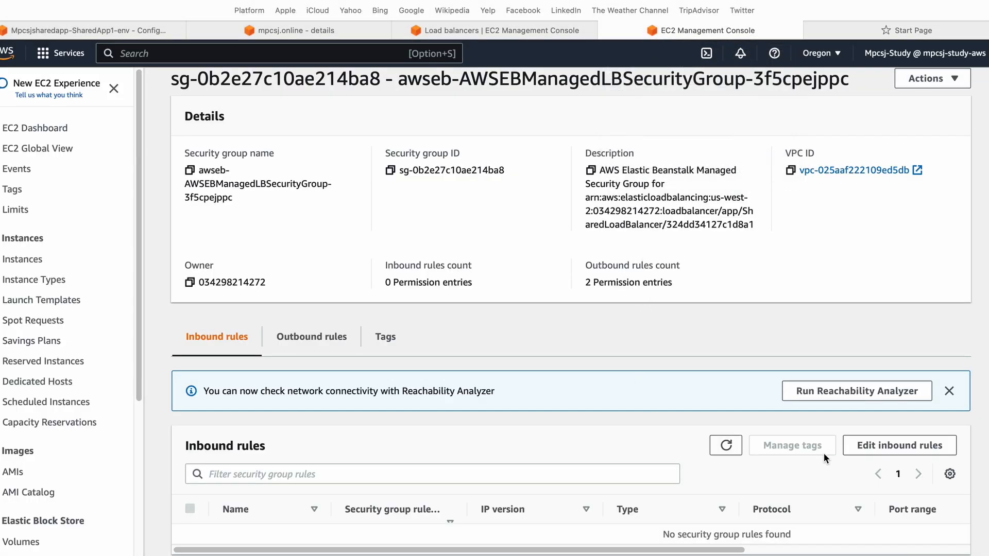
{"action": "left_click", "coordinate": [875, 446]}
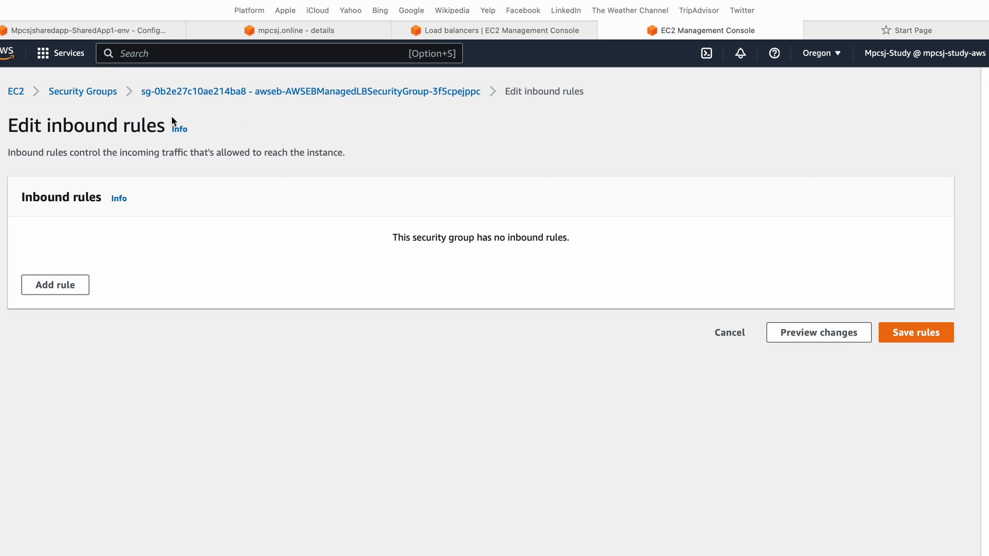
{"action": "left_click", "coordinate": [45, 284]}
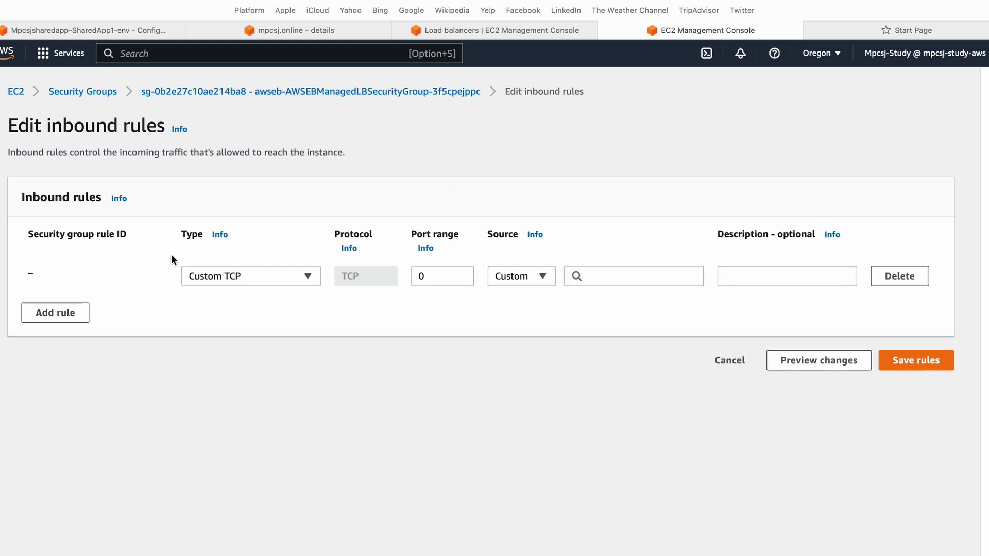
{"action": "left_click", "coordinate": [255, 275]}
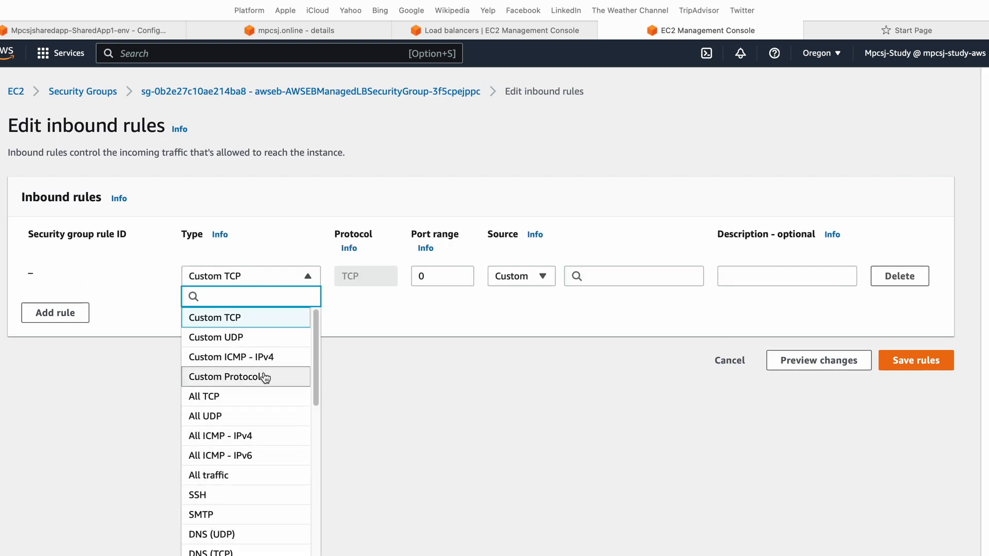
{"action": "left_click_drag", "start_coordinate": [314, 342], "coordinate": [319, 431]}
{"action": "left_click", "coordinate": [221, 420]}
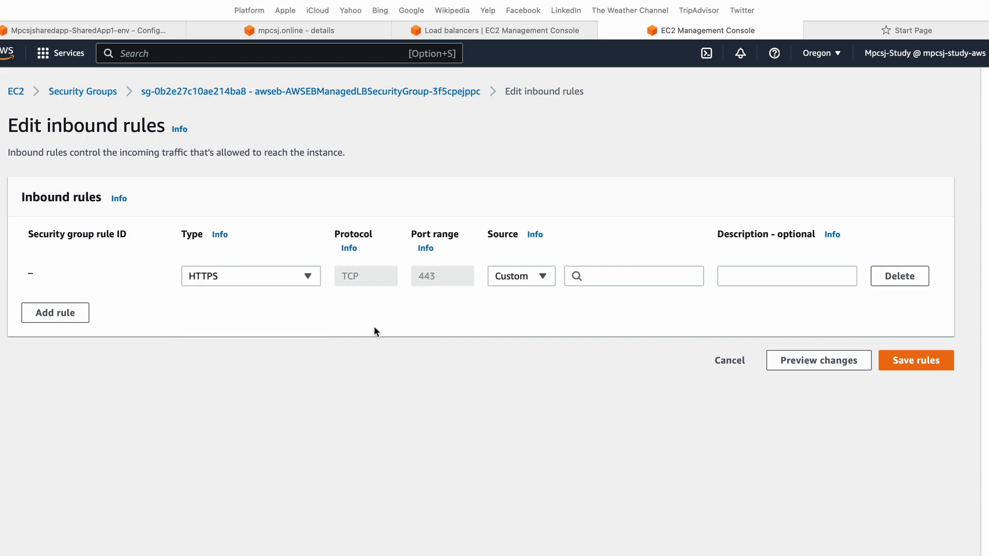
{"action": "left_click", "coordinate": [608, 278]}
{"action": "left_click", "coordinate": [608, 329]}
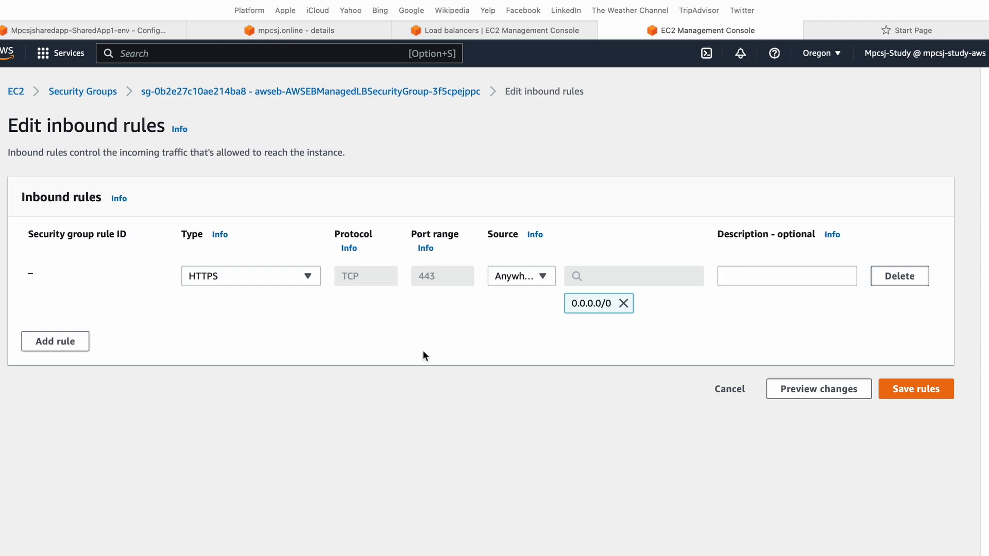
Describe the HTTPS rule as "Allow secure access to the app" and save the inbound rules.
{"action": "left_click", "coordinate": [772, 273]}
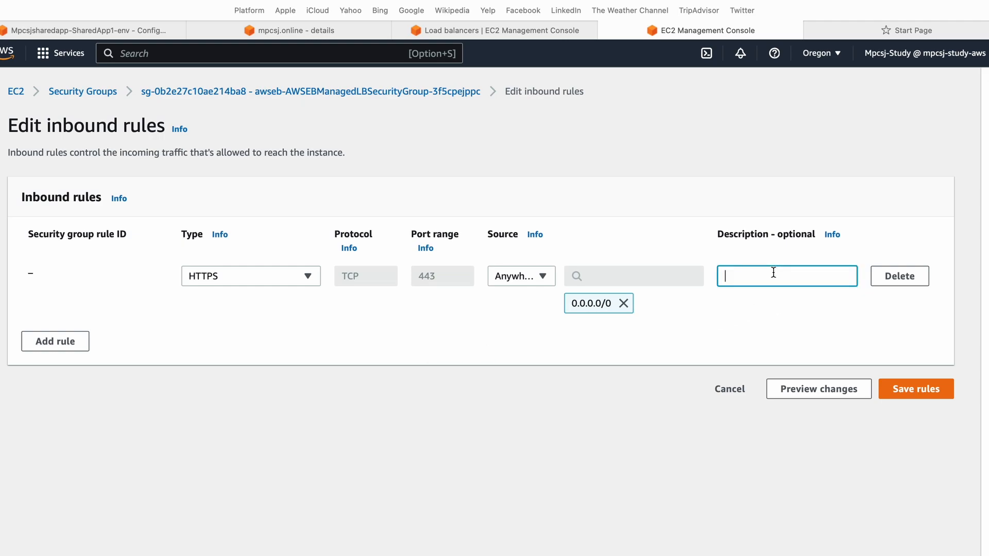
{"action": "type", "text": "Allow secure access to the app"}
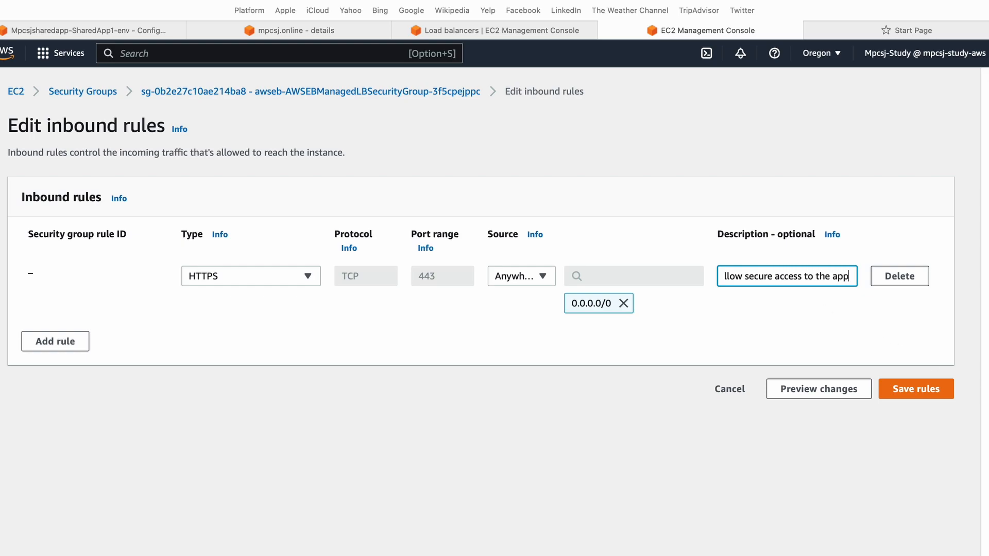
{"action": "left_click", "coordinate": [883, 392]}
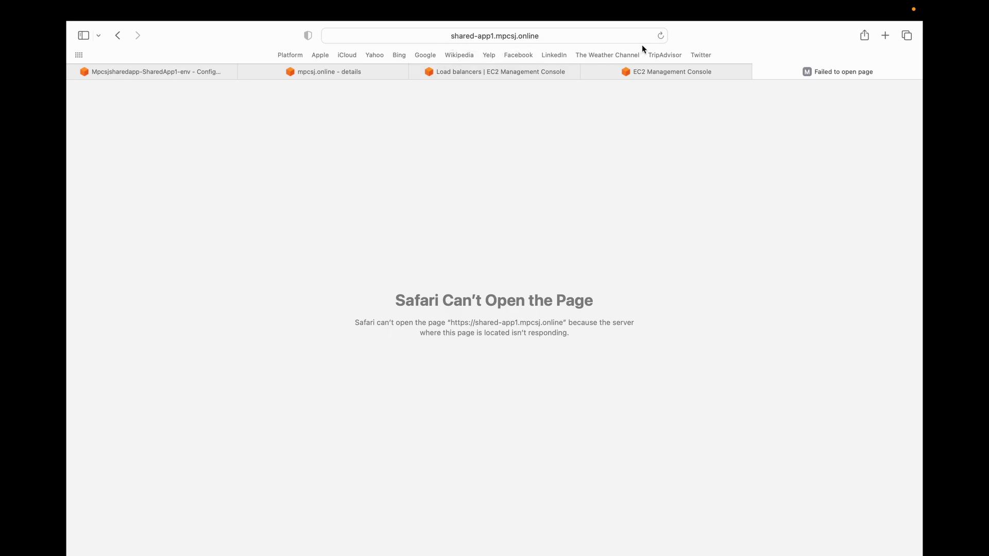
Reload the shared-app1.mpcsj.online page to test HTTPS access to the app.
{"action": "left_click", "coordinate": [660, 36]}
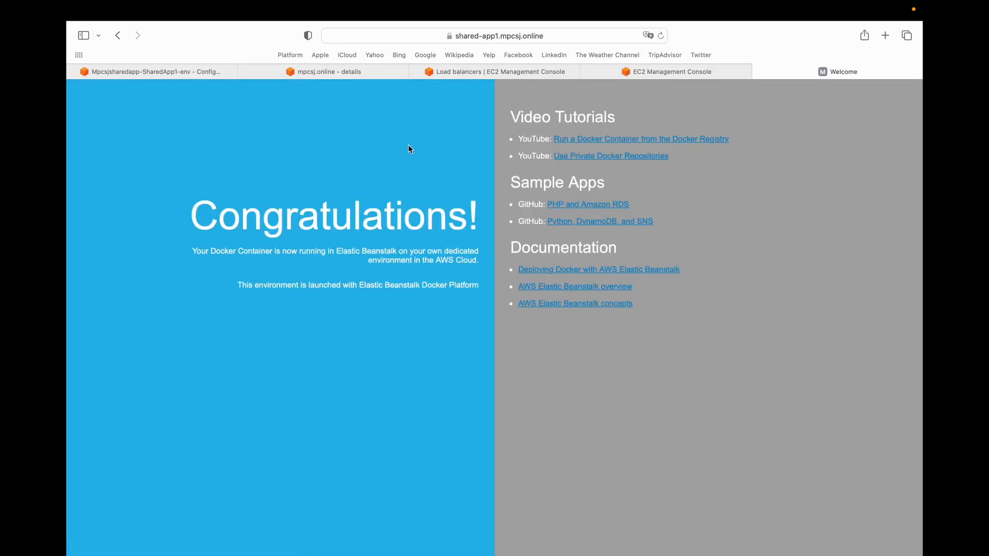
Check the full HTTPS address and the encrypted connection details of the shared-app1.mpcsj.online page.
{"action": "left_click", "coordinate": [435, 35]}
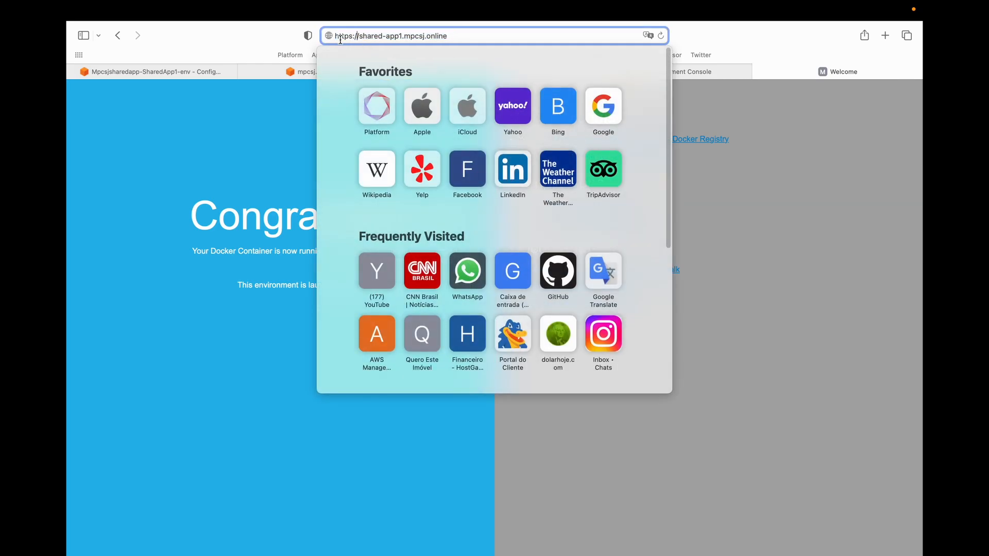
{"action": "left_click", "coordinate": [273, 123]}
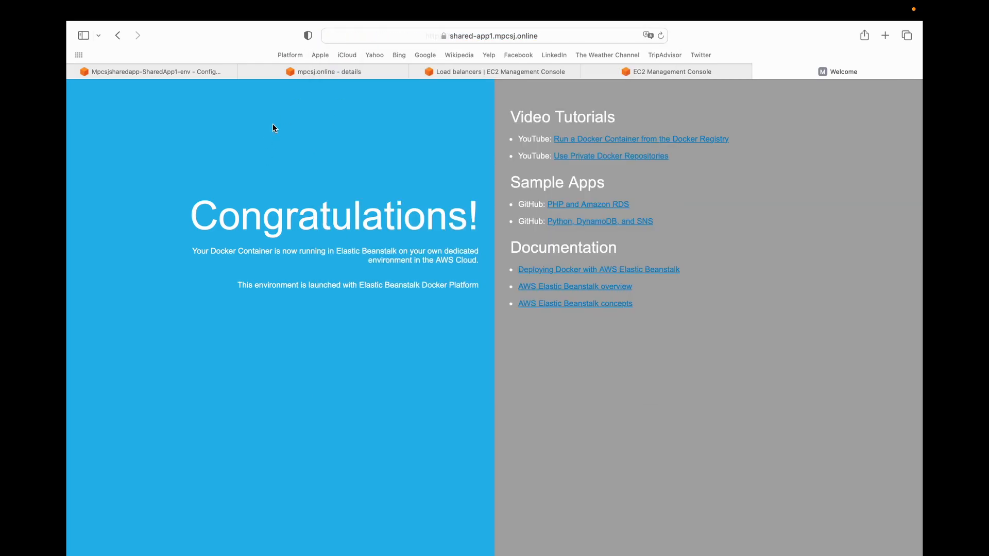
{"action": "left_click", "coordinate": [449, 36]}
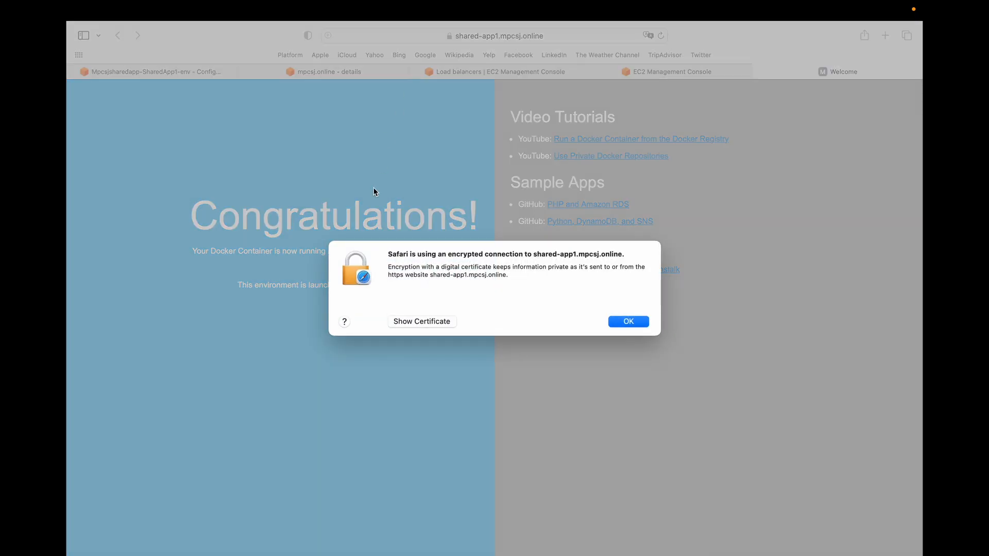
{"action": "left_click", "coordinate": [629, 322]}
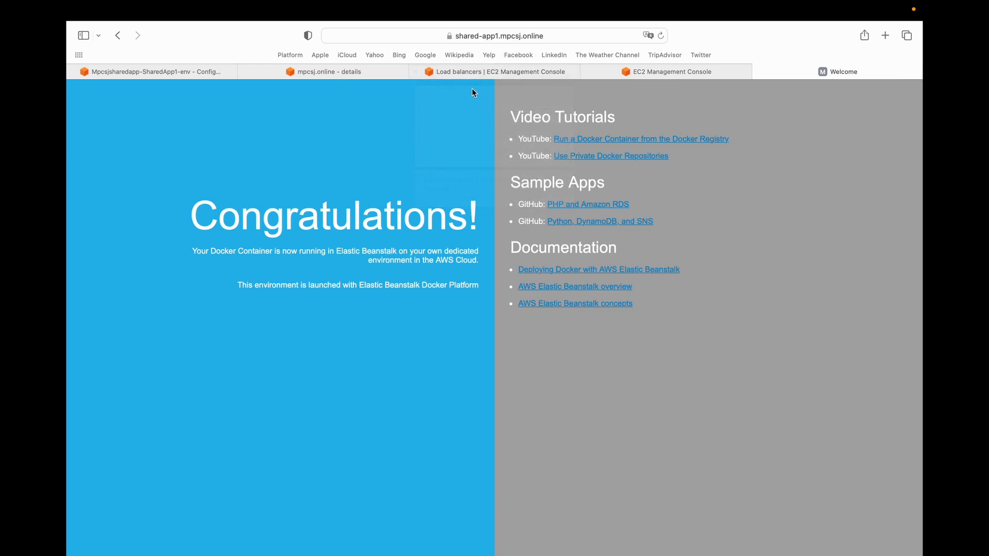
Return to the AWS console, find Elastic Beanstalk and open the environments of the MpcsjSharedApp application.
{"action": "mouse_move", "coordinate": [485, 78]}
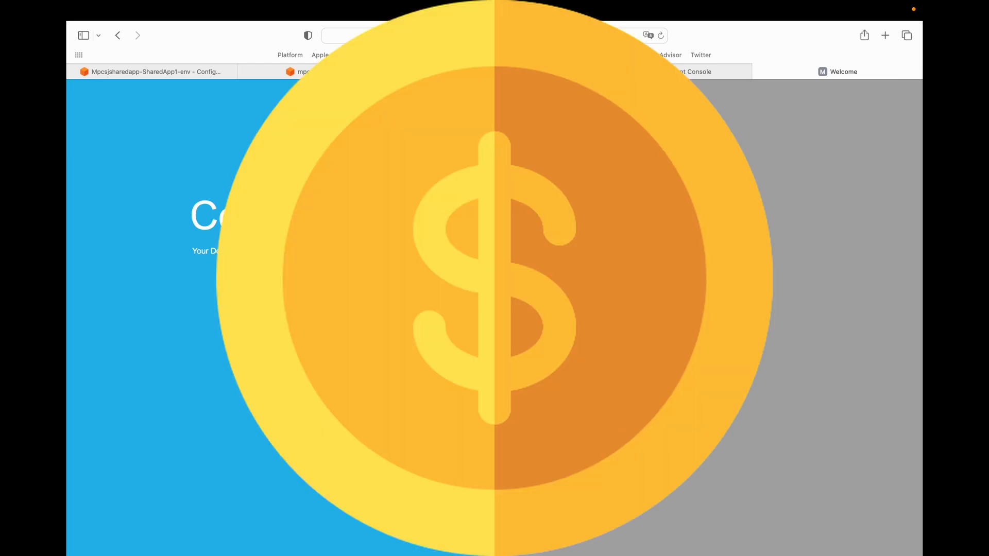
{"action": "left_click", "coordinate": [485, 75]}
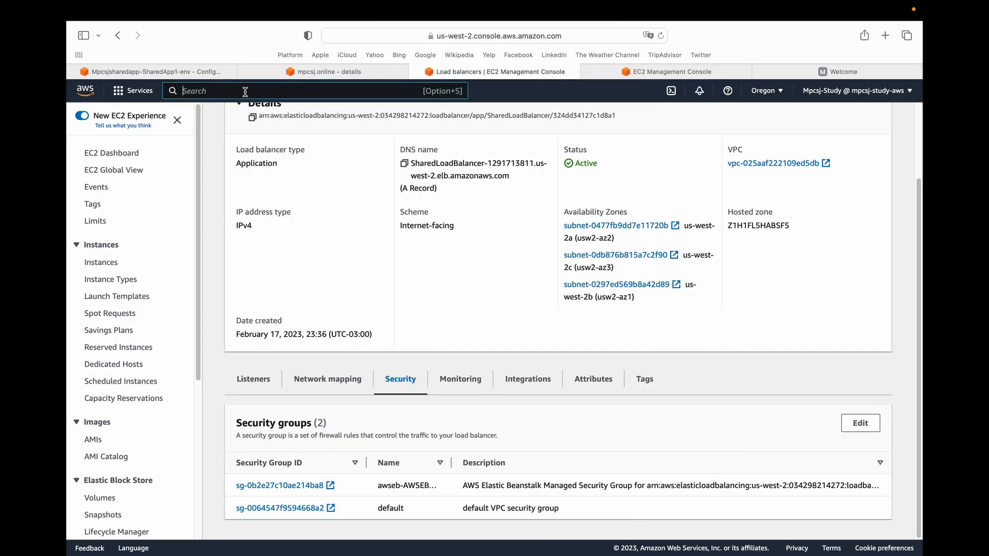
{"action": "left_click", "coordinate": [245, 92]}
{"action": "type", "text": "elast"}
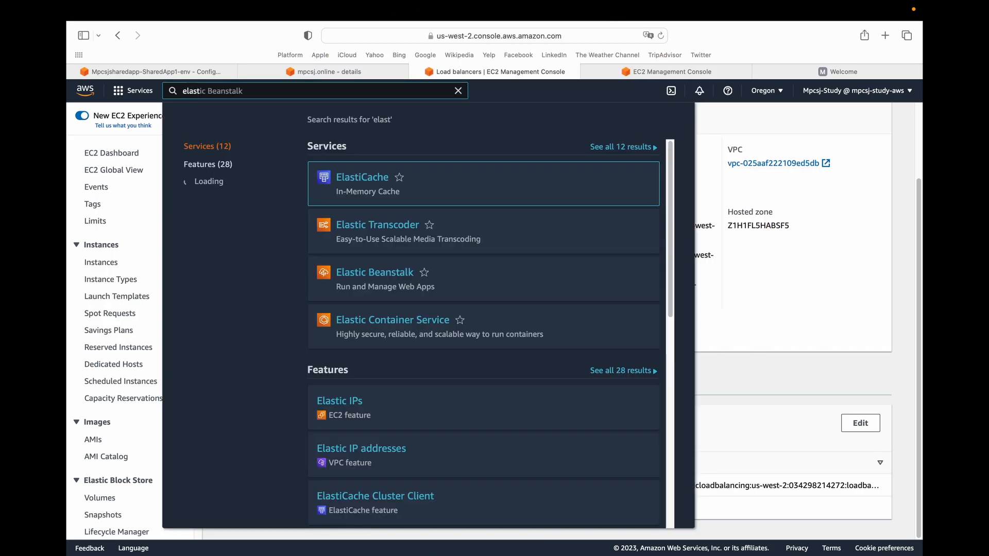
{"action": "key", "text": "Return"}
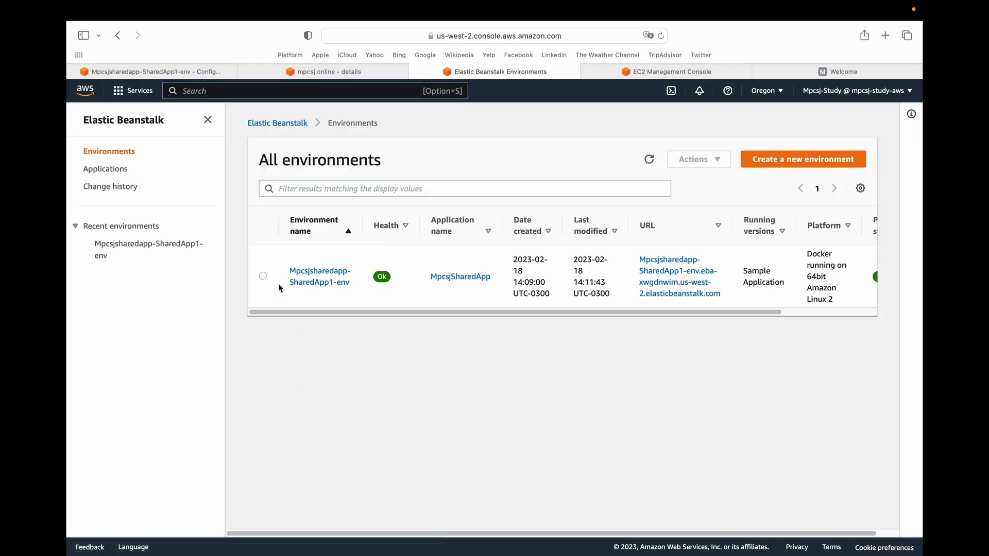
{"action": "left_click", "coordinate": [105, 169]}
{"action": "left_click", "coordinate": [316, 258]}
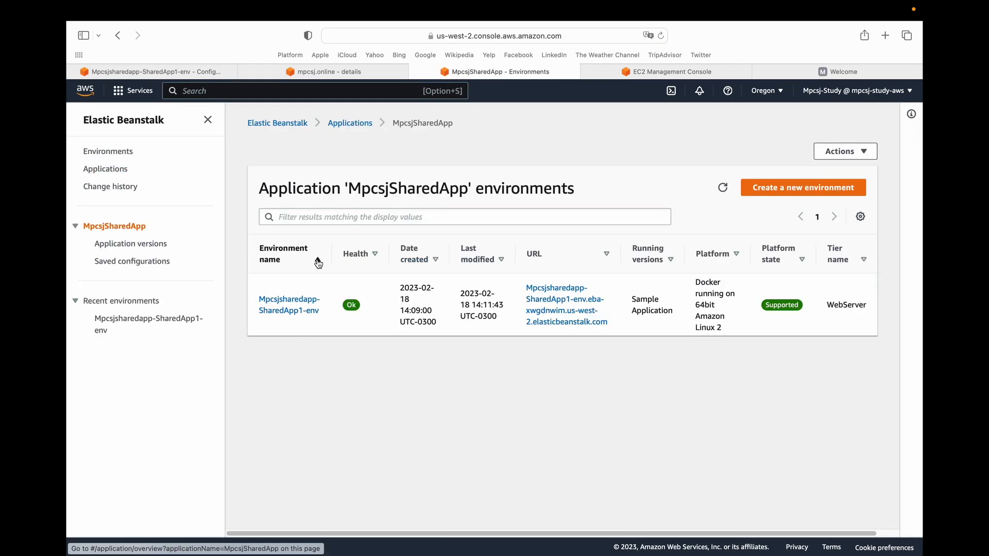
Start a new web server environment for MpcsjSharedApp and name it Mpcsjsharedapp-SharedApp2-env.
{"action": "left_click", "coordinate": [801, 190]}
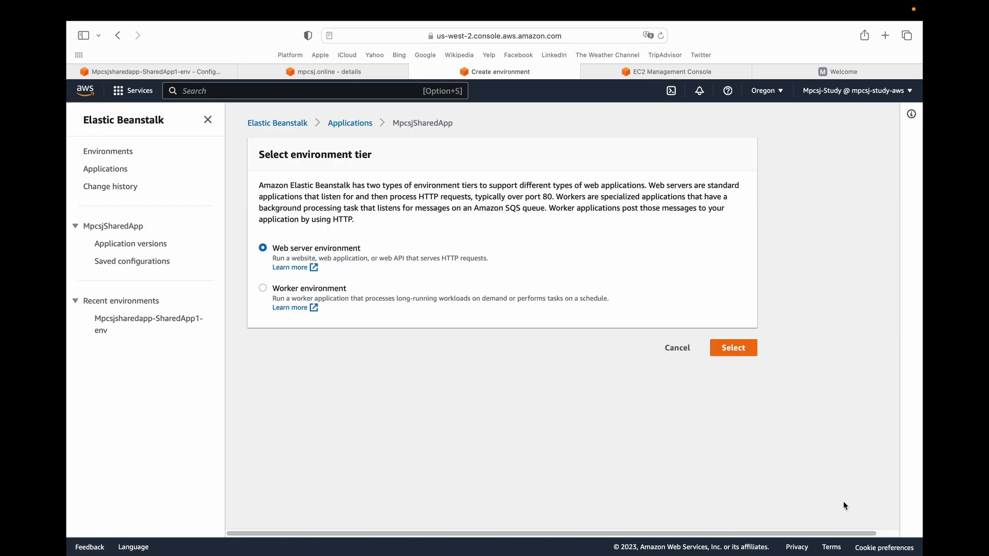
{"action": "left_click", "coordinate": [740, 353]}
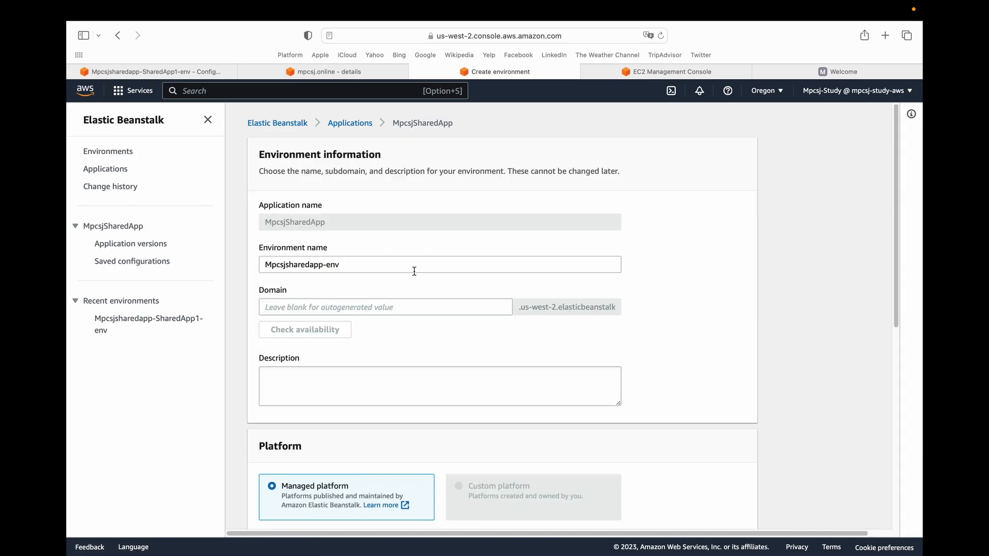
{"action": "left_click", "coordinate": [350, 266]}
{"action": "type", "text": "Shared"}
{"action": "type", "text": "App2-"}
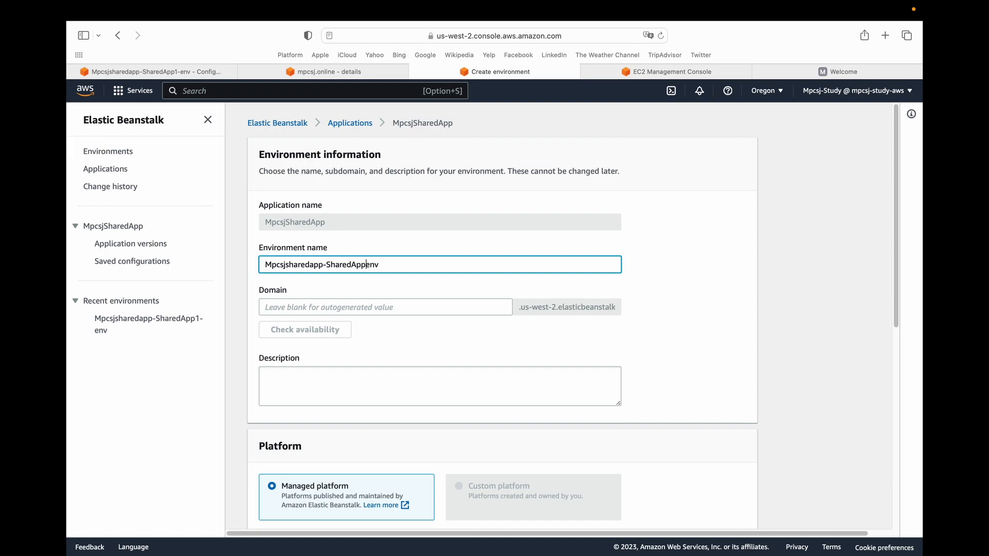
{"action": "left_click", "coordinate": [806, 292]}
Choose Node.js as the managed platform, keep the sample application and open the additional configuration options.
{"action": "left_click_drag", "start_coordinate": [891, 221], "coordinate": [888, 372]}
{"action": "left_click", "coordinate": [385, 260]}
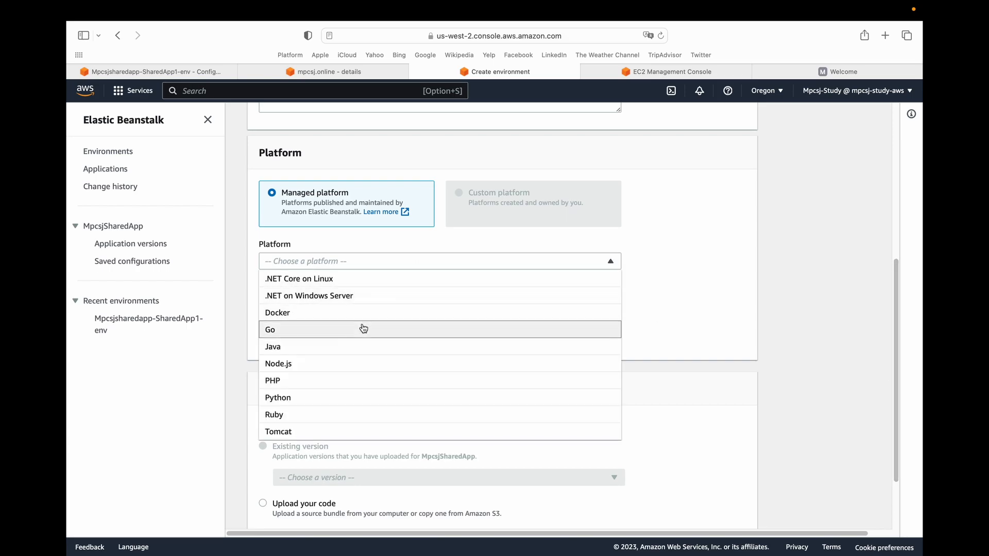
{"action": "left_click", "coordinate": [341, 363]}
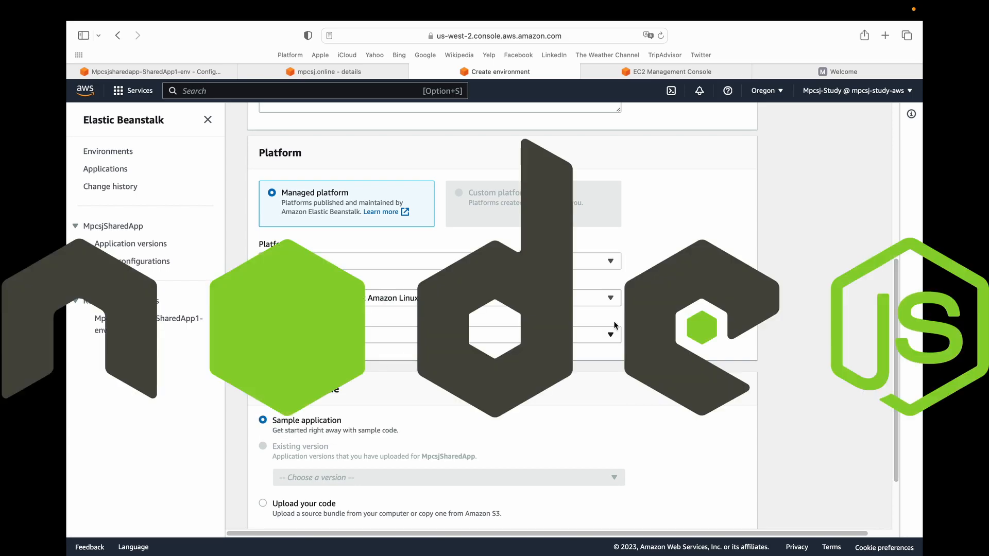
{"action": "left_click_drag", "start_coordinate": [891, 274], "coordinate": [905, 360]}
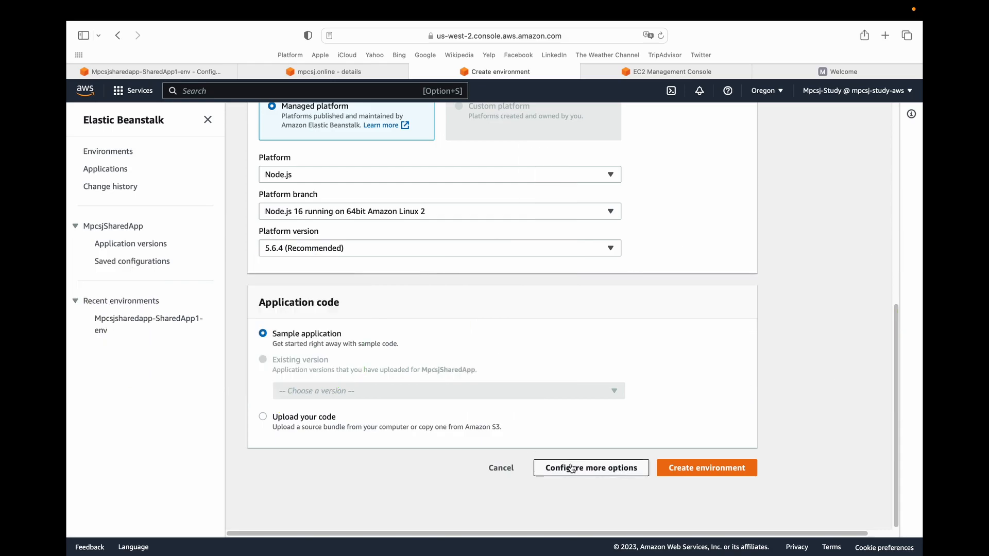
{"action": "left_click", "coordinate": [575, 469]}
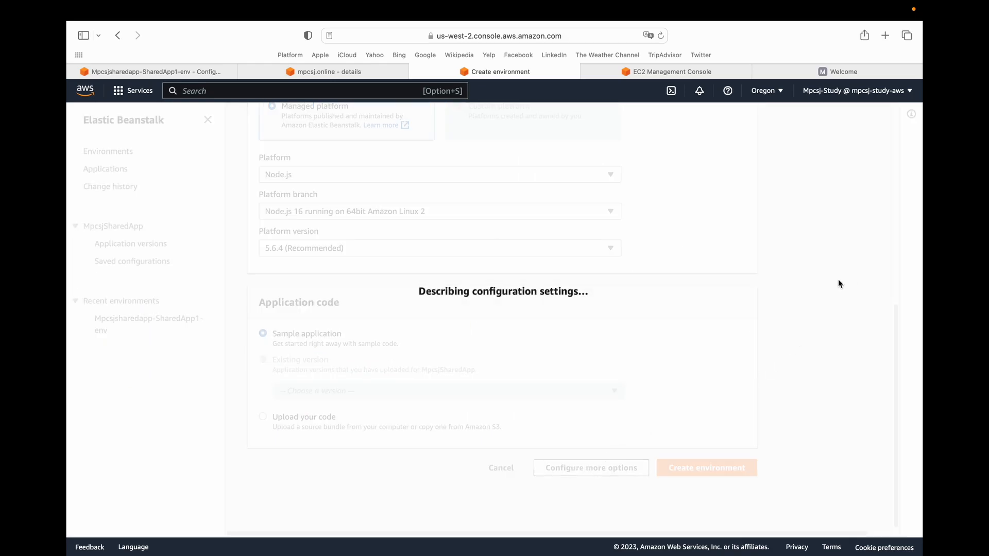
Change the capacity's environment type to Load balanced and save the capacity settings.
{"action": "mouse_move", "coordinate": [895, 234]}
{"action": "left_mouse_down"}
{"action": "mouse_move", "coordinate": [895, 168]}
{"action": "mouse_move", "coordinate": [894, 243]}
{"action": "left_mouse_up"}
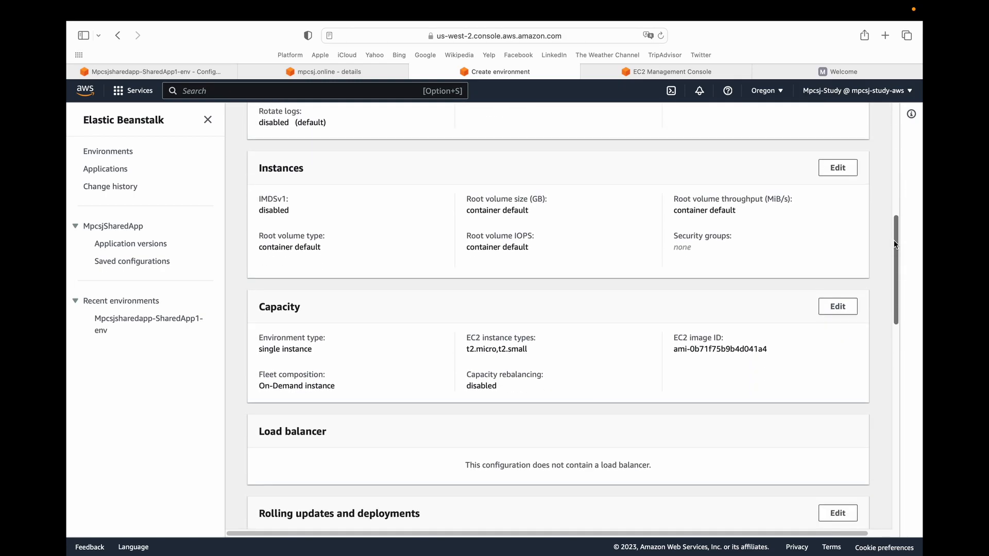
{"action": "left_click", "coordinate": [837, 309]}
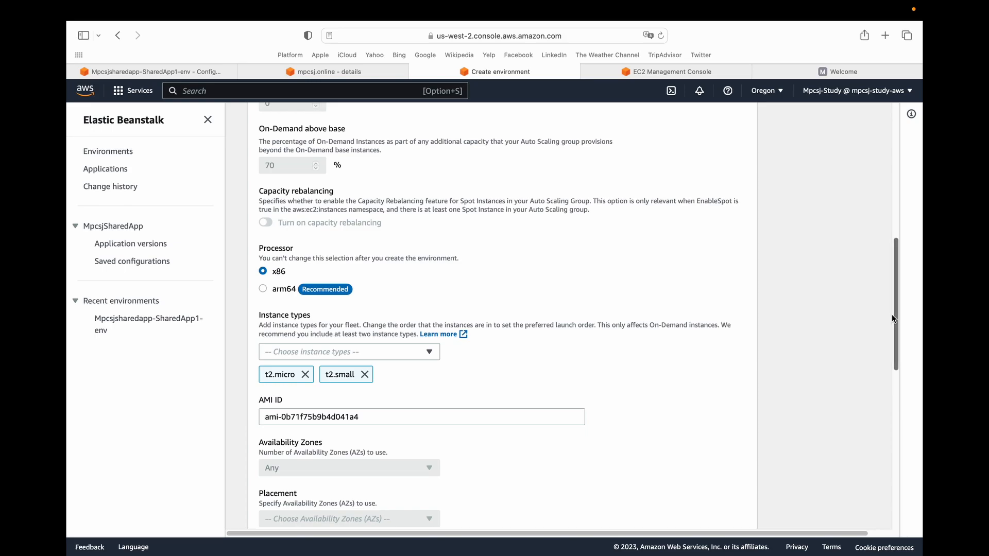
{"action": "left_click_drag", "start_coordinate": [894, 315], "coordinate": [876, 172]}
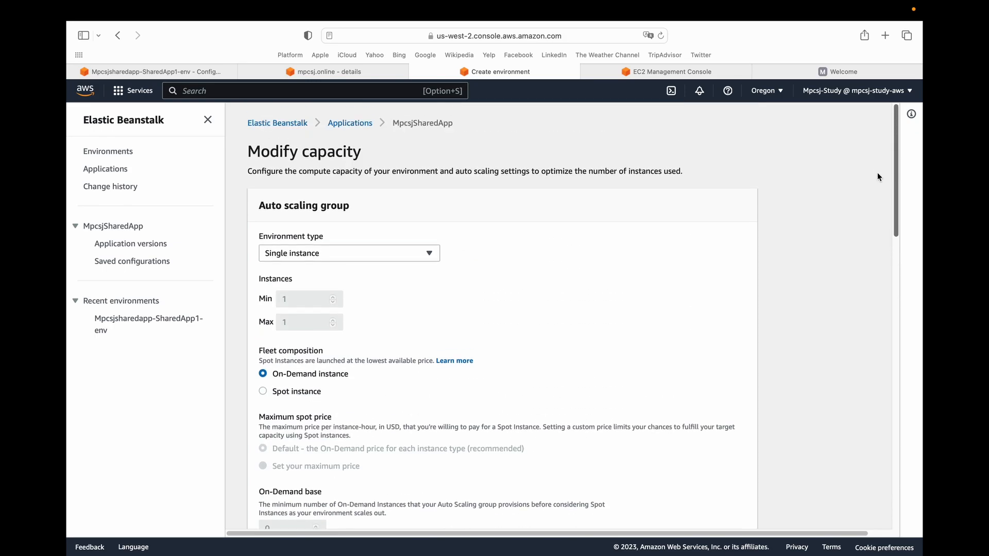
{"action": "left_click", "coordinate": [291, 254]}
{"action": "left_click", "coordinate": [281, 285]}
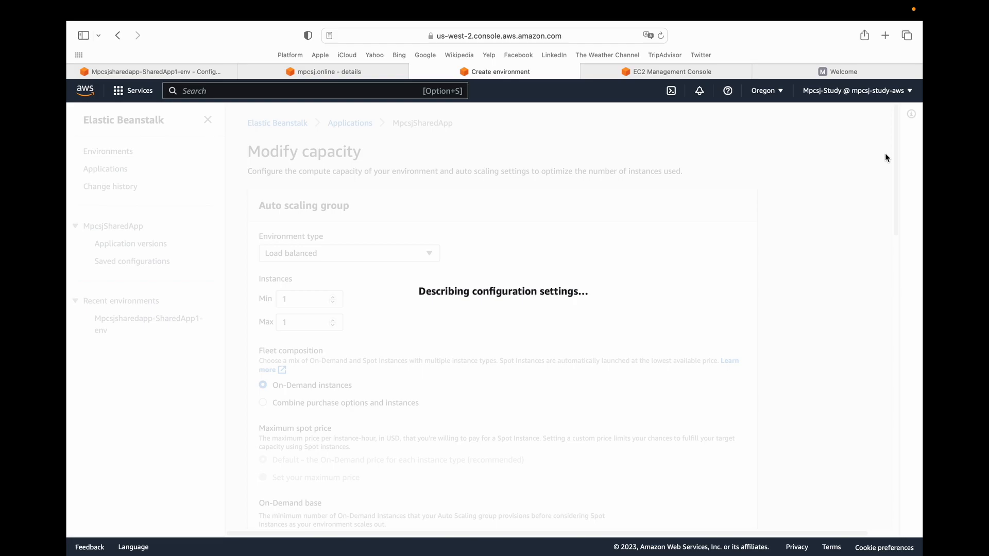
{"action": "left_click_drag", "start_coordinate": [892, 149], "coordinate": [895, 510]}
{"action": "left_click", "coordinate": [736, 455]}
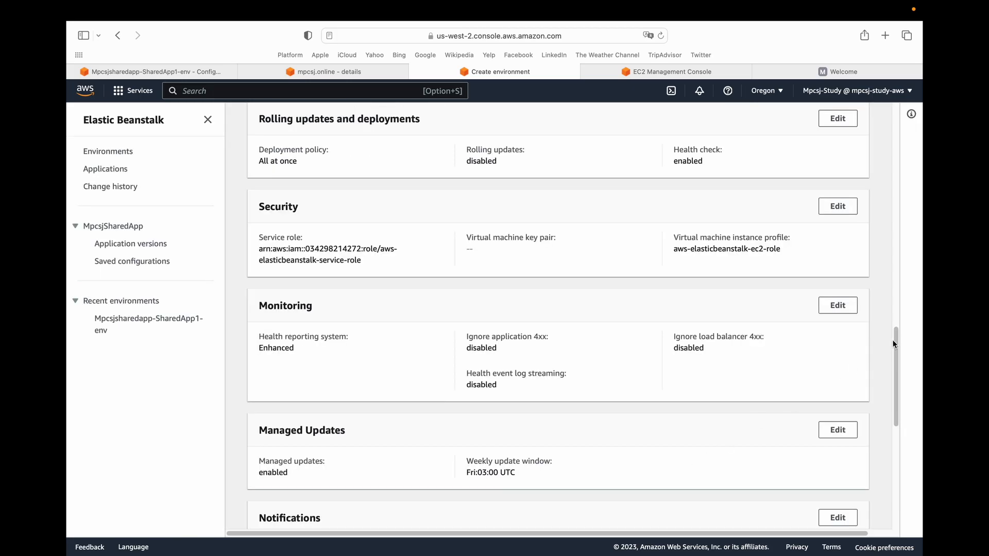
Open the load balancer configuration for editing and switch the Application Load Balancer from dedicated to Shared.
{"action": "left_click_drag", "start_coordinate": [892, 339], "coordinate": [916, 280]}
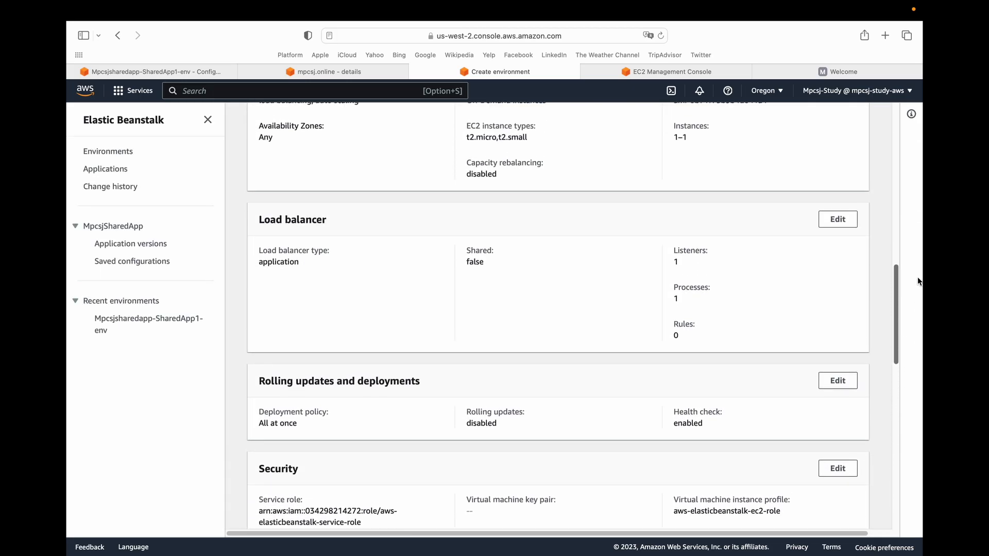
{"action": "left_click", "coordinate": [836, 218]}
{"action": "left_click_drag", "start_coordinate": [889, 344], "coordinate": [882, 155]}
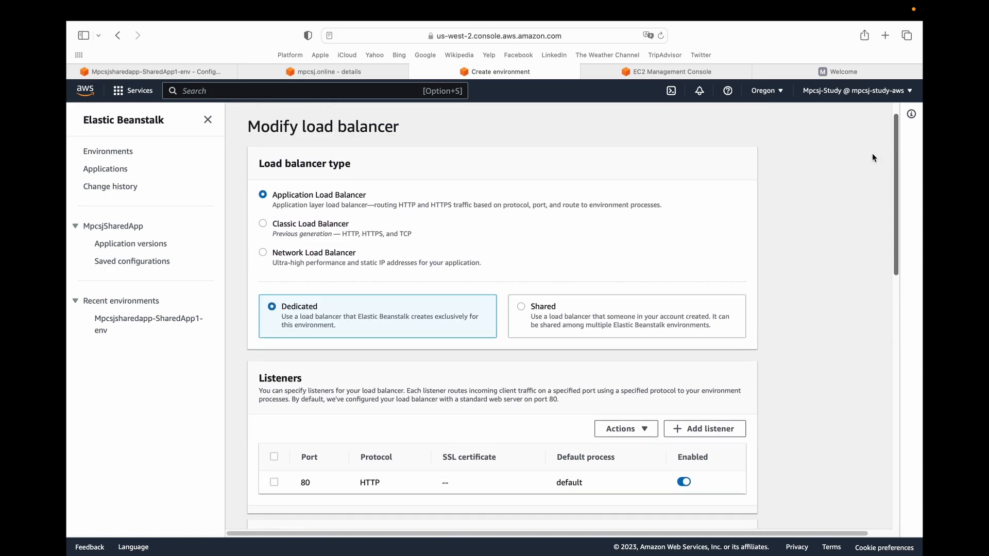
{"action": "left_click", "coordinate": [522, 309]}
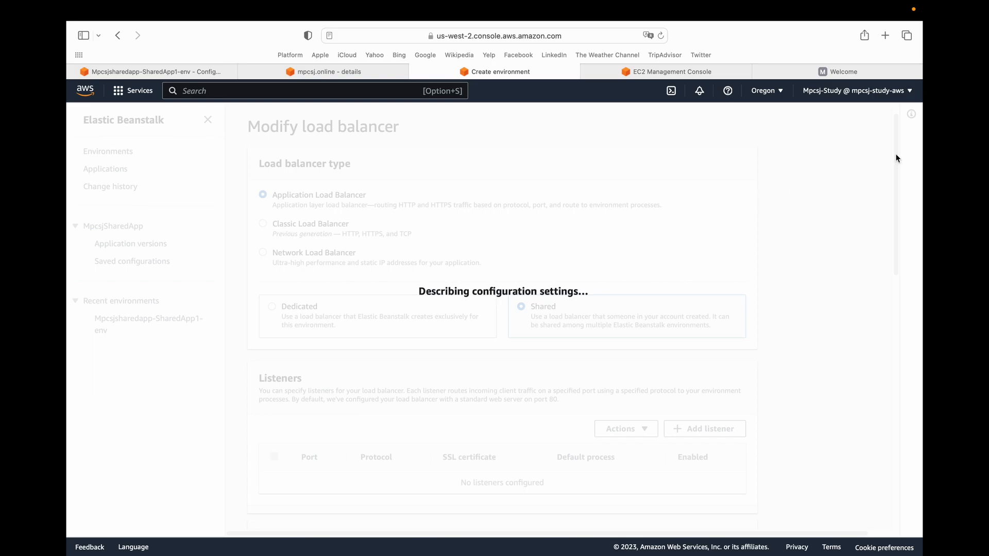
Select the SharedLoadBalancer ARN and set its default listener to 443 (HTTPS).
{"action": "left_click_drag", "start_coordinate": [896, 158], "coordinate": [897, 193]}
{"action": "left_click", "coordinate": [419, 372]}
{"action": "left_click", "coordinate": [413, 389]}
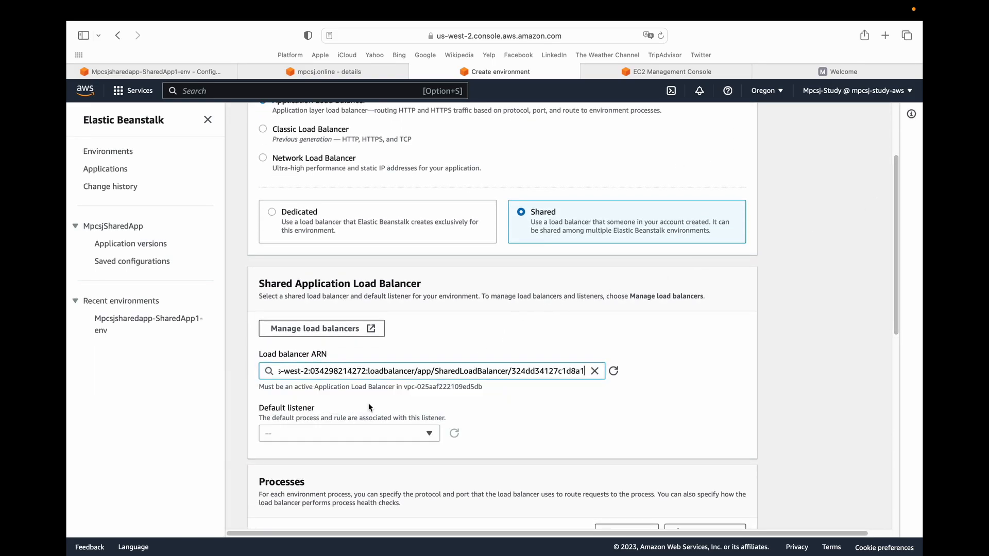
{"action": "left_click", "coordinate": [353, 434]}
{"action": "left_click", "coordinate": [294, 452]}
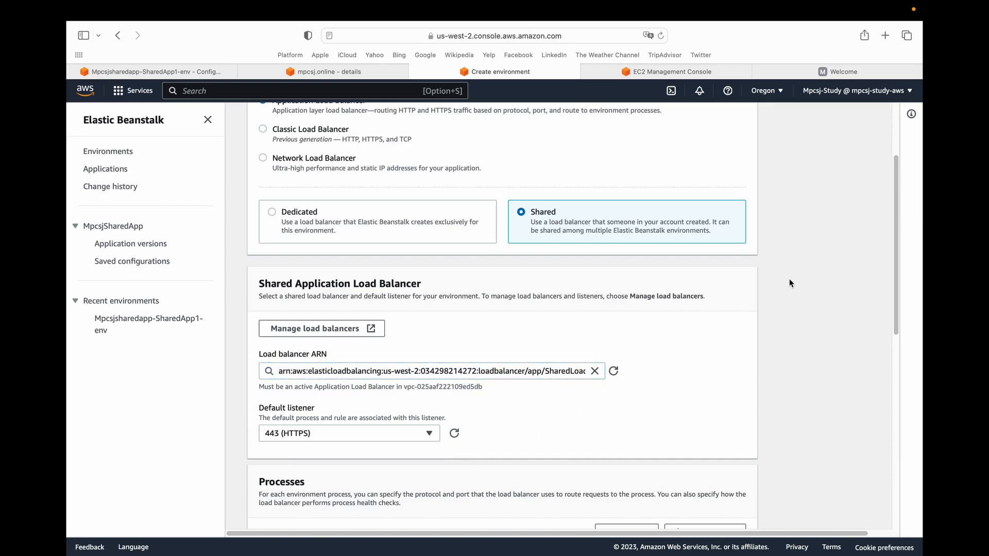
Start a new listener rule for the shared load balancer and name it RouteToSharedApp2.
{"action": "left_click_drag", "start_coordinate": [893, 222], "coordinate": [786, 407]}
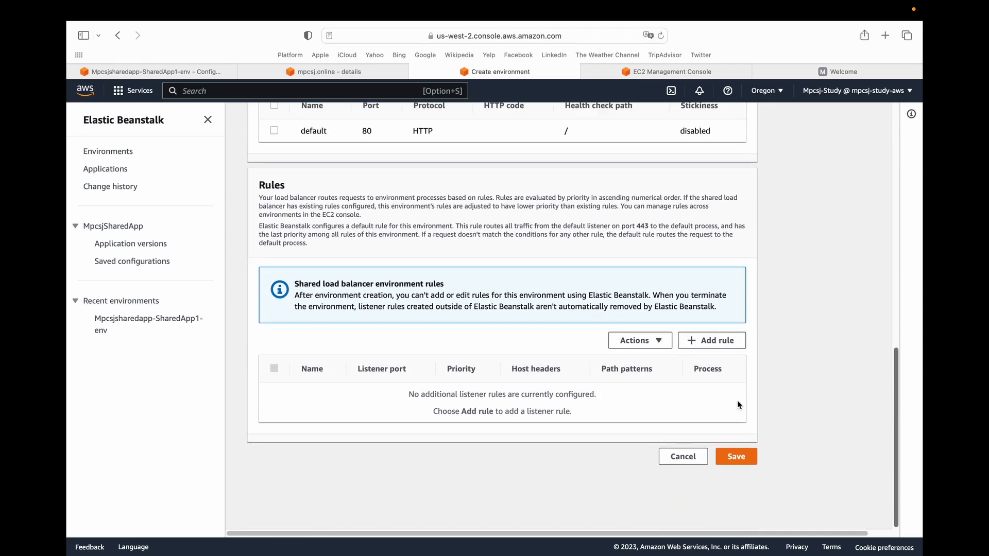
{"action": "left_click", "coordinate": [712, 340]}
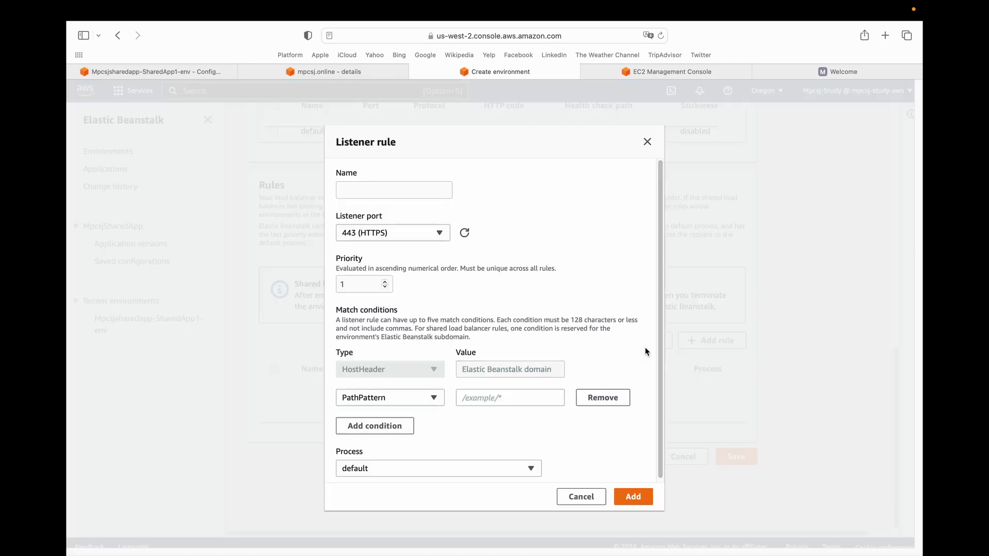
{"action": "left_click", "coordinate": [365, 191]}
{"action": "type", "text": "RouteToSharte"}
{"action": "type", "text": "p2"}
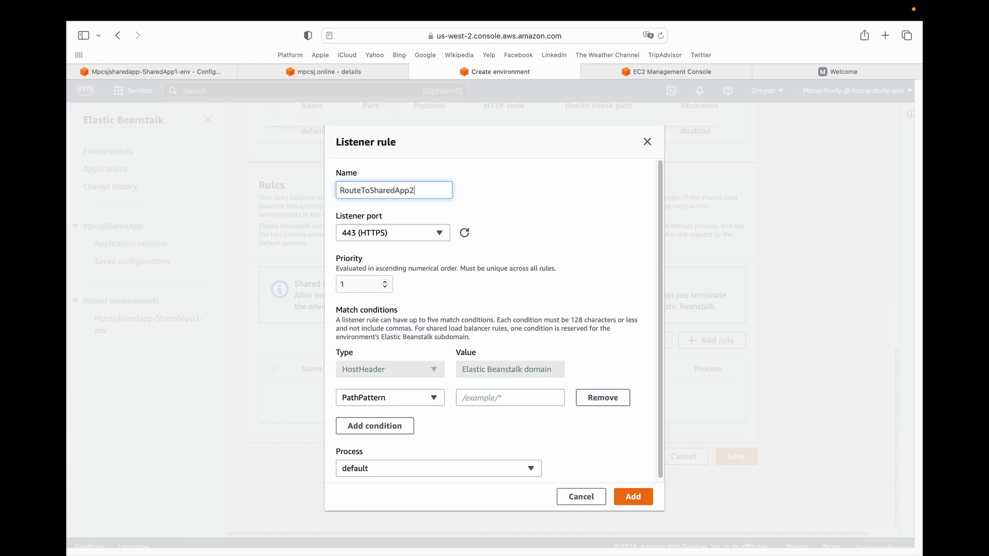
{"action": "left_click", "coordinate": [373, 403]}
{"action": "left_click", "coordinate": [373, 414]}
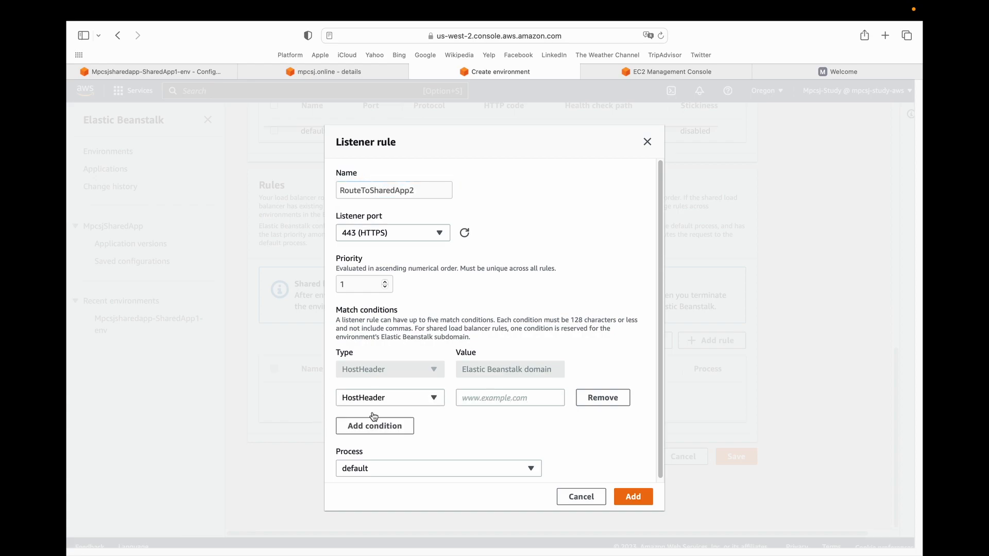
{"action": "left_click", "coordinate": [492, 393]}
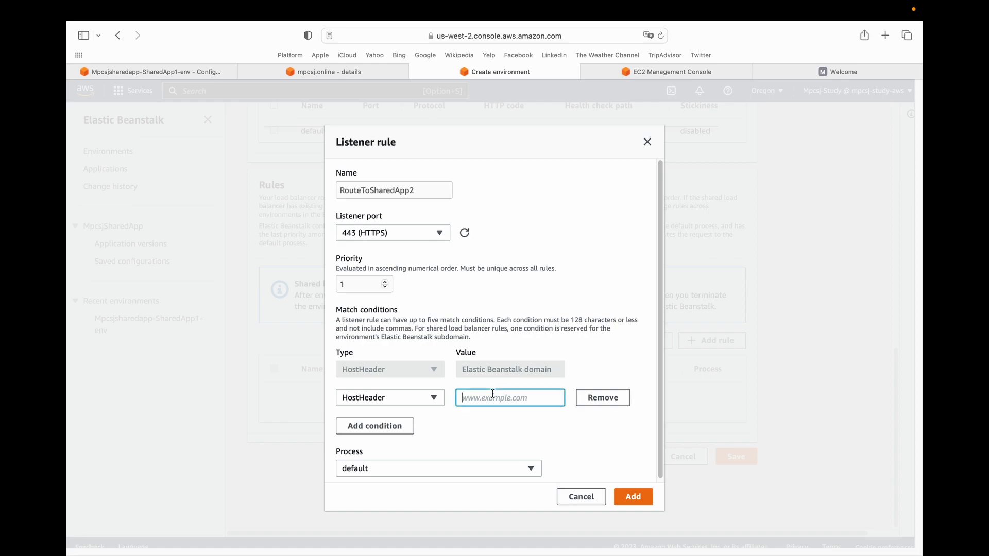
{"action": "type", "text": "www.shared-app2"}
{"action": "key", "text": "super+a"}
{"action": "key", "text": "super+c"}
{"action": "key", "text": "BackSpace"}
{"action": "key", "text": "super+z"}
Add another match condition to the rule with the value shared-app2.
{"action": "left_click", "coordinate": [401, 426]}
{"action": "left_click", "coordinate": [475, 425]}
{"action": "key", "text": "super+v"}
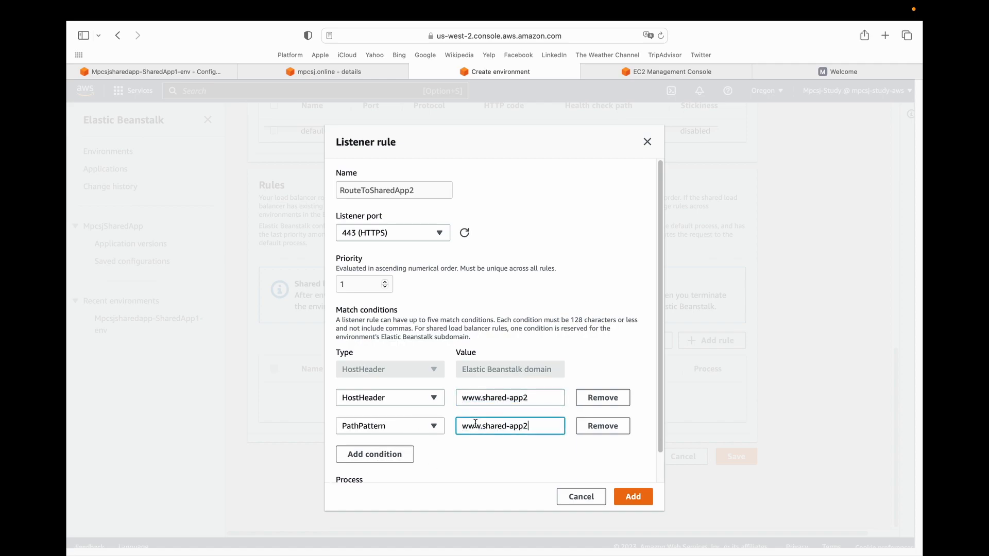
{"action": "key", "text": "shift+Right"}
{"action": "key", "text": "shift+Right"}
{"action": "key", "text": "shift+Right"}
{"action": "key", "text": "shift+Right"}
{"action": "key", "text": "BackSpace"}
Change the shared-app2 condition's type from PathPattern to HostHeader and add the listener rule.
{"action": "left_click", "coordinate": [635, 497]}
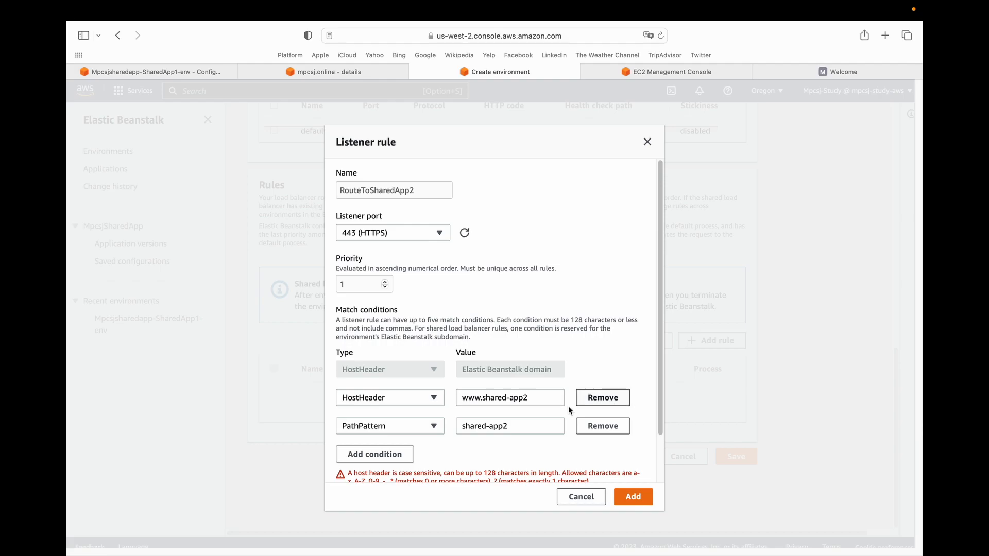
{"action": "left_click", "coordinate": [376, 427]}
{"action": "left_click", "coordinate": [377, 392]}
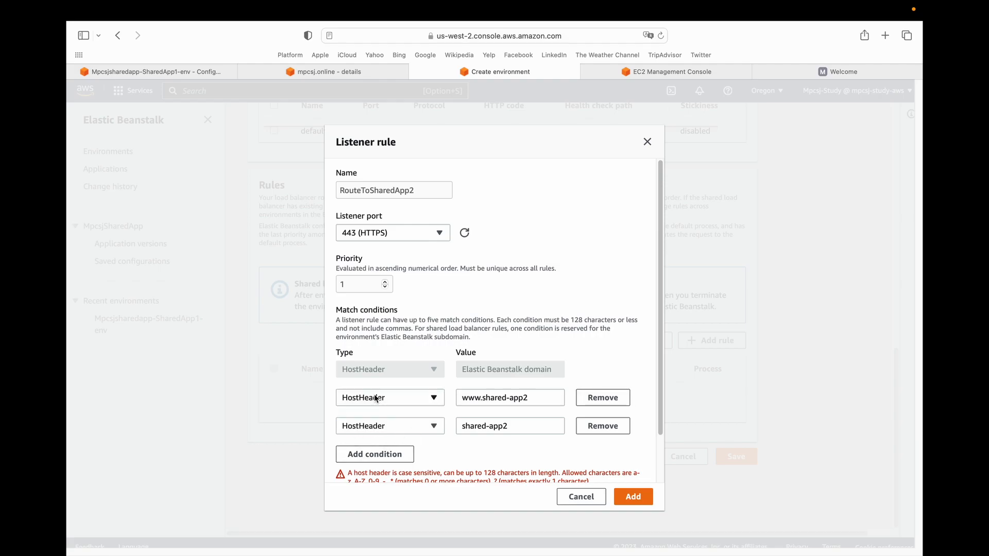
{"action": "left_click", "coordinate": [628, 497]}
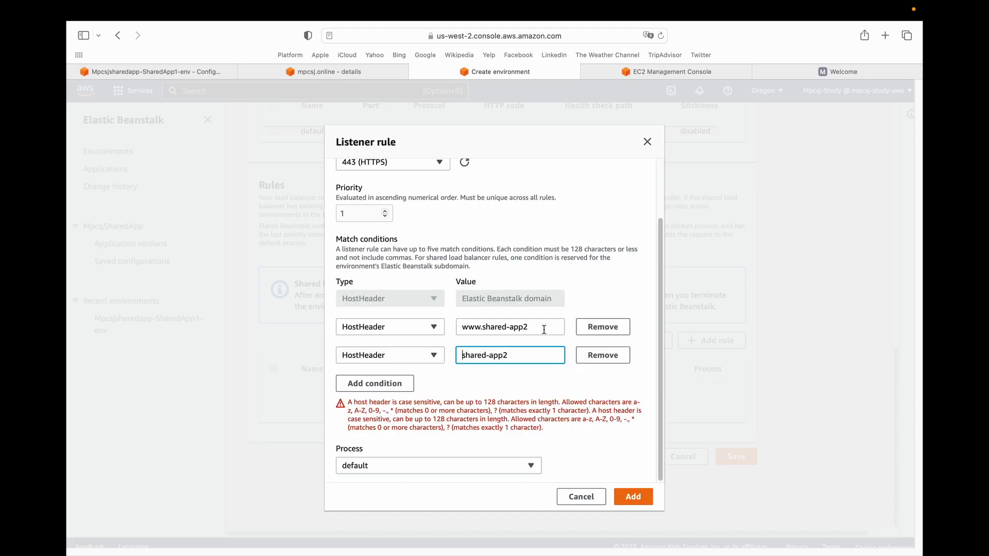
{"action": "left_click", "coordinate": [543, 329]}
{"action": "type", "text": ".mpc"}
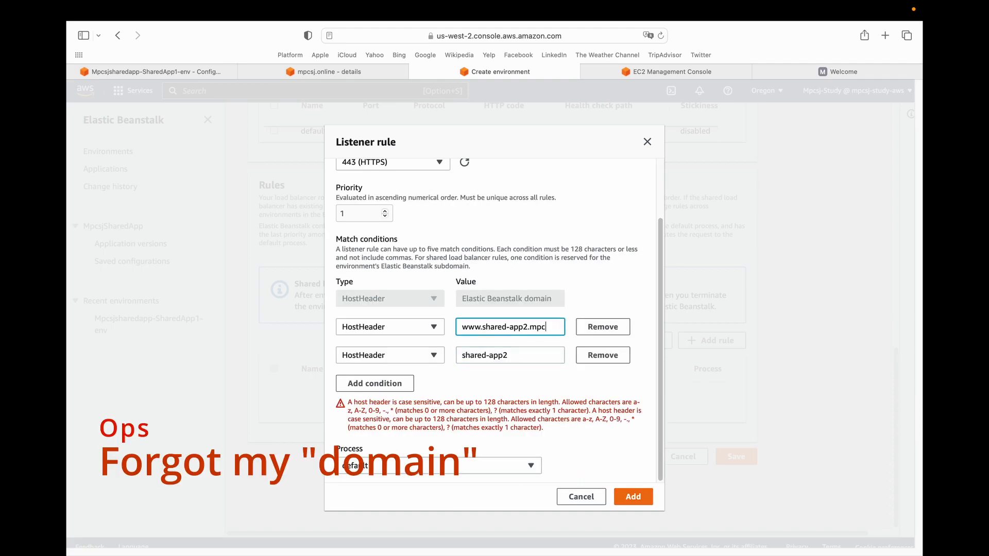
{"action": "type", "text": "sj.online"}
{"action": "left_click", "coordinate": [521, 356]}
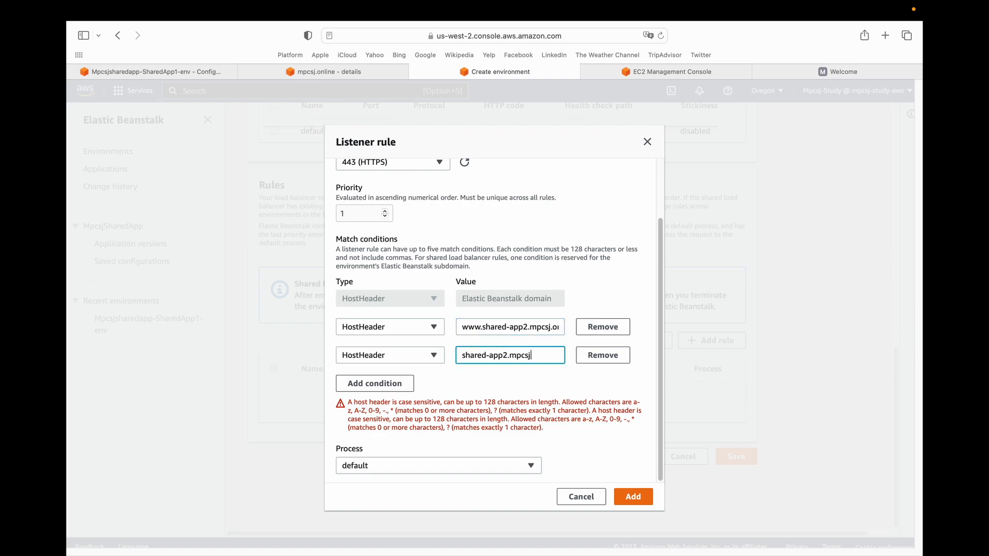
{"action": "type", "text": ".mpcsj.online"}
{"action": "left_click", "coordinate": [500, 328]}
{"action": "left_click", "coordinate": [463, 356]}
{"action": "left_click", "coordinate": [636, 498]}
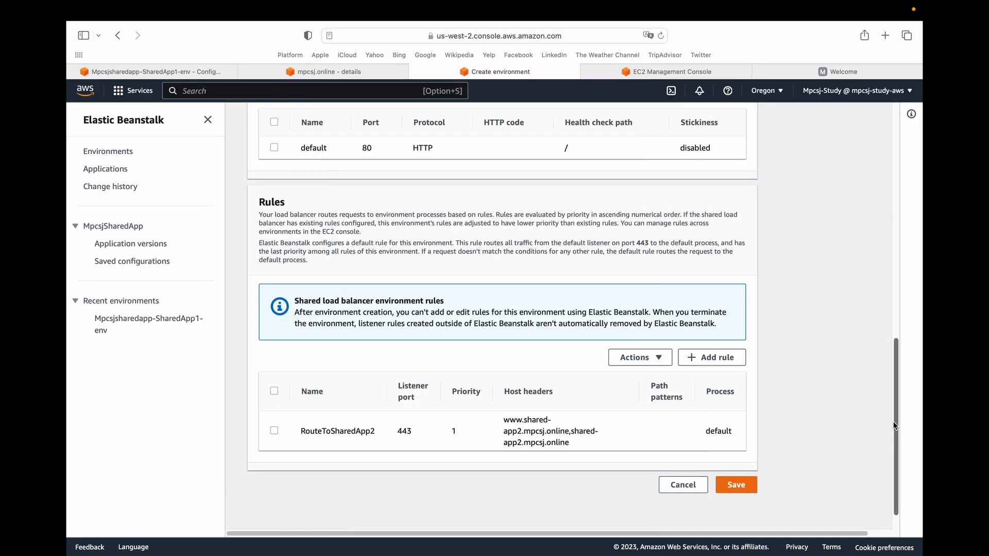
Review and save the shared load balancer settings, and create the SharedApp2 environment.
{"action": "left_click_drag", "start_coordinate": [893, 426], "coordinate": [870, 236]}
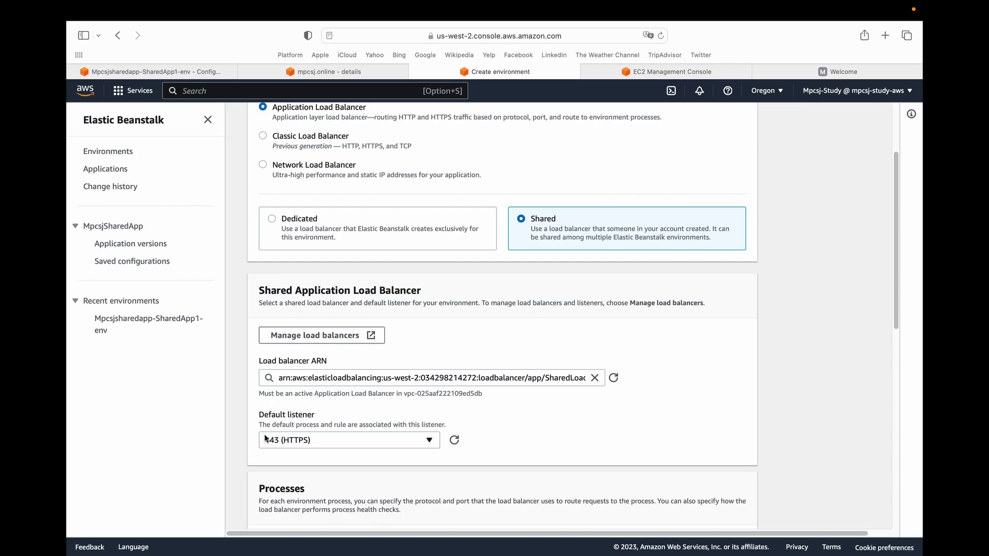
{"action": "scroll", "coordinate": [888, 434], "scroll_direction": "down", "scroll_amount": 10}
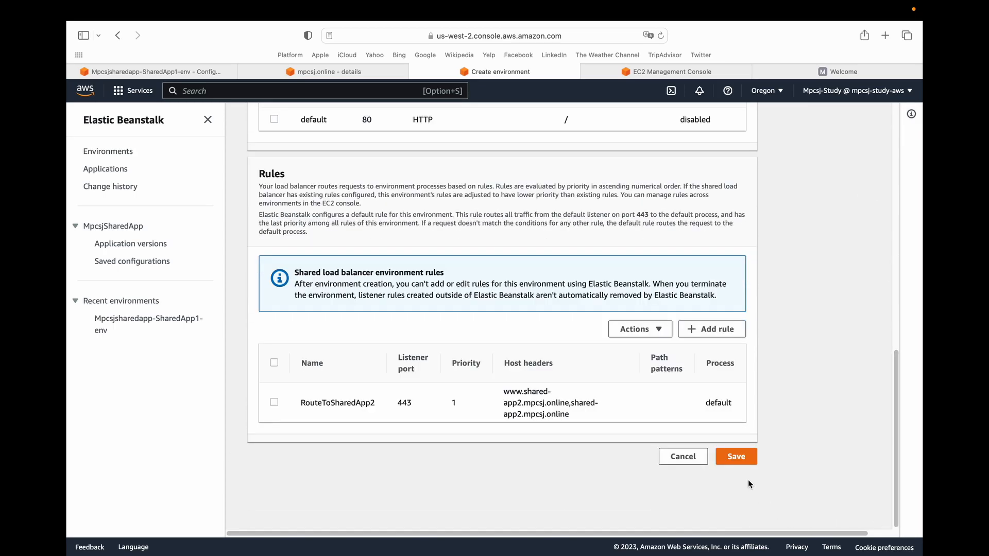
{"action": "left_click", "coordinate": [739, 462]}
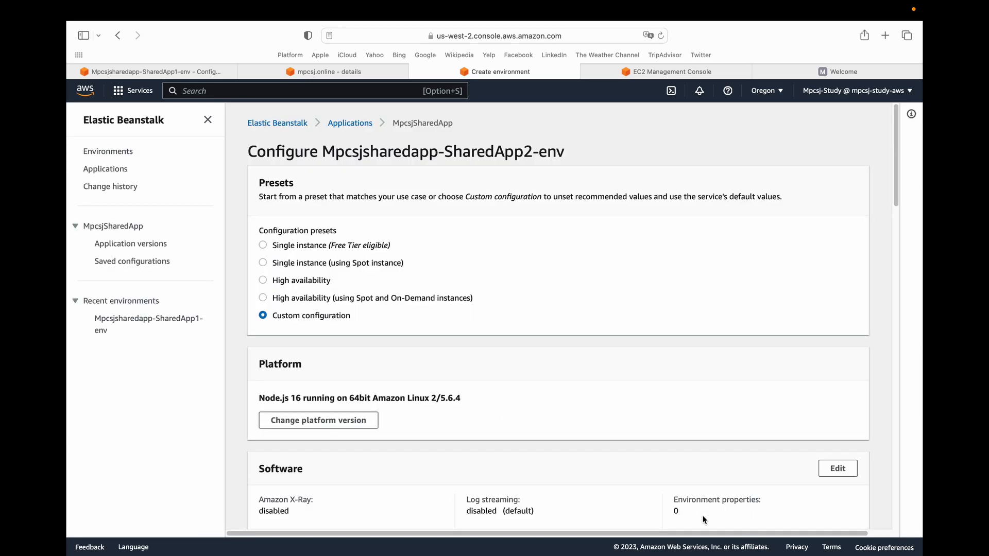
{"action": "left_click_drag", "start_coordinate": [893, 196], "coordinate": [898, 515]}
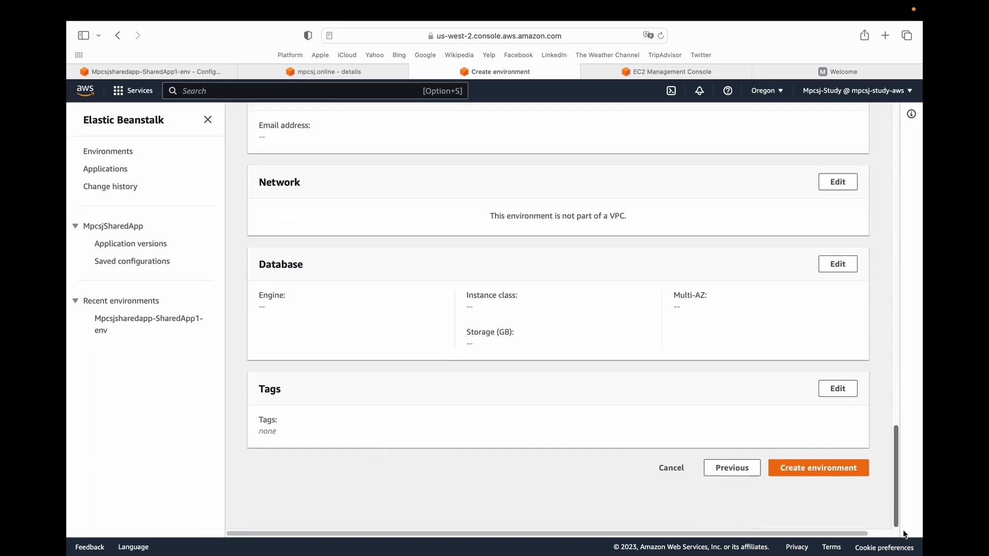
{"action": "left_click", "coordinate": [816, 469]}
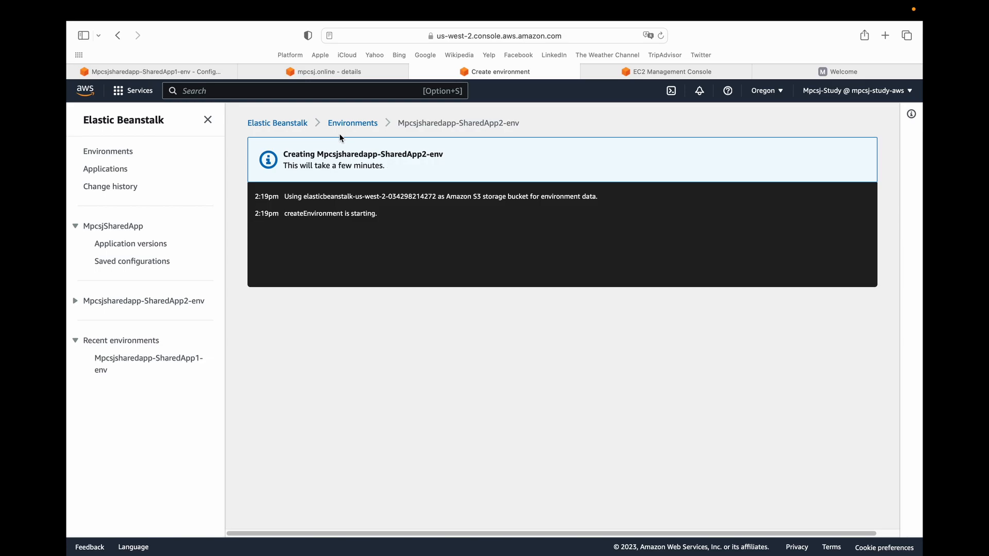
{"action": "left_click", "coordinate": [353, 123]}
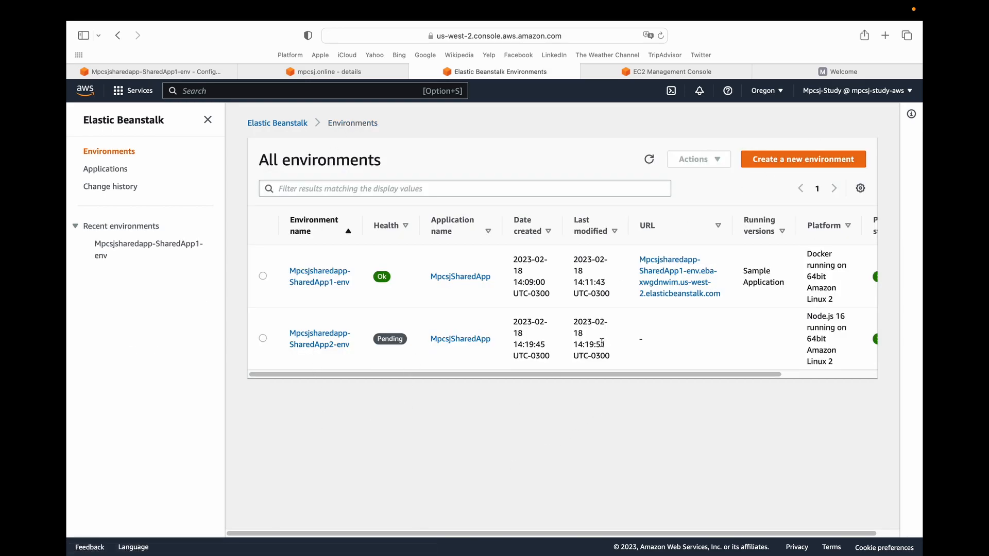
{"action": "left_click", "coordinate": [770, 169]}
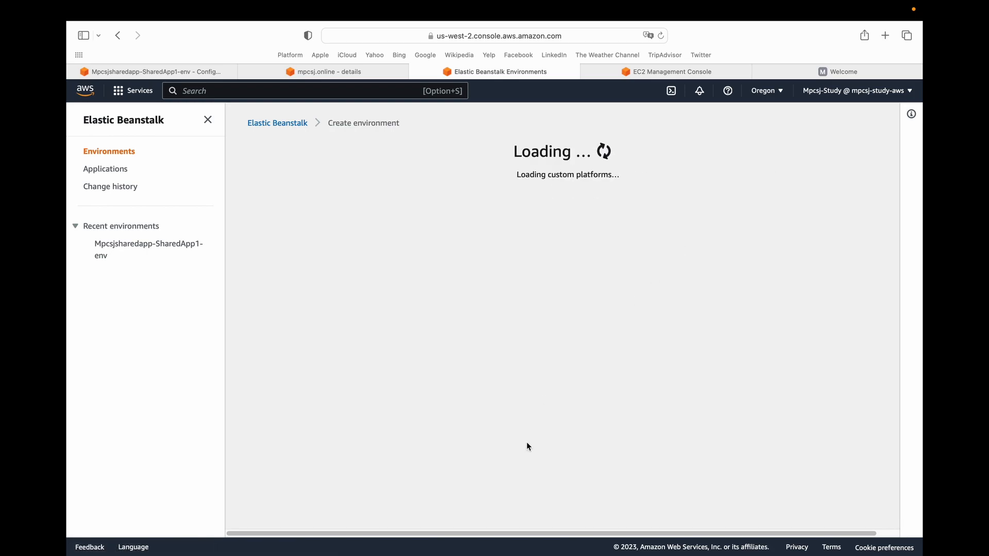
{"action": "left_click", "coordinate": [730, 346]}
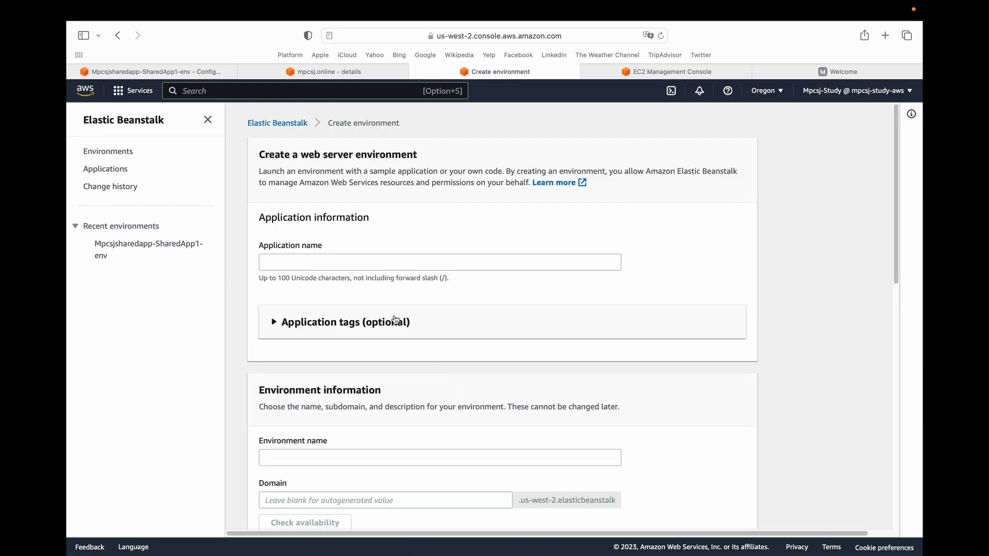
{"action": "left_click", "coordinate": [347, 261]}
{"action": "left_click_drag", "start_coordinate": [895, 186], "coordinate": [617, 499]}
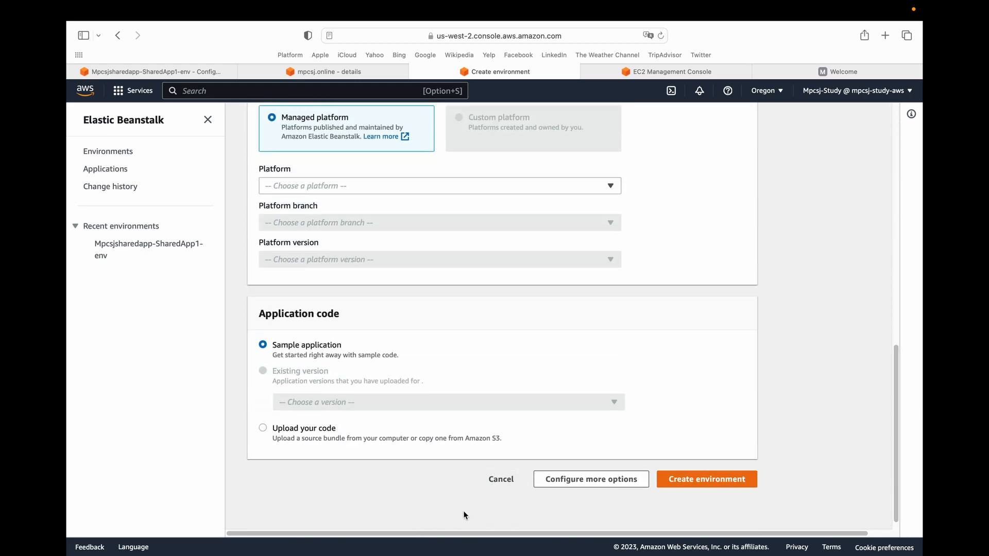
{"action": "scroll", "coordinate": [606, 380], "scroll_direction": "up", "scroll_amount": 12}
{"action": "scroll", "coordinate": [492, 369], "scroll_direction": "down", "scroll_amount": 12}
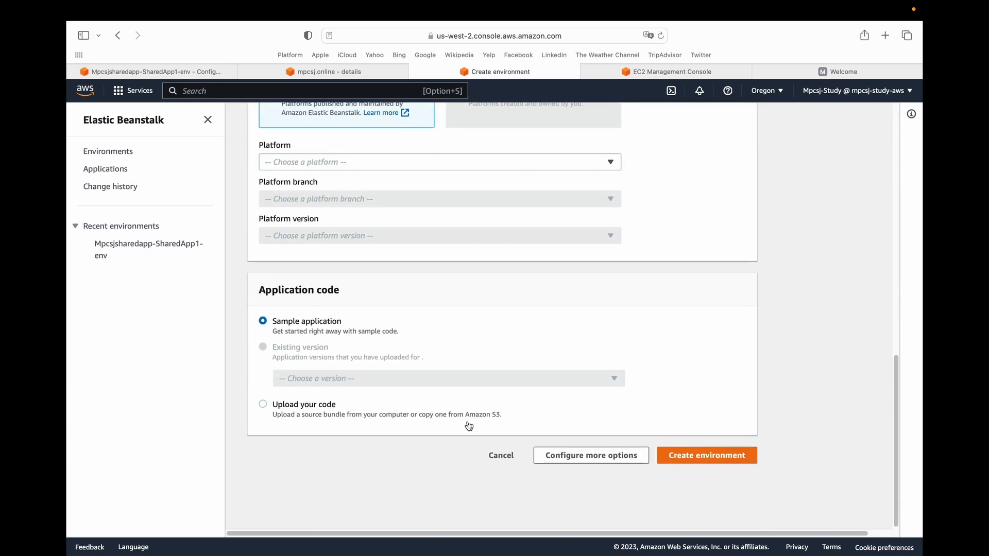
{"action": "left_click", "coordinate": [502, 466]}
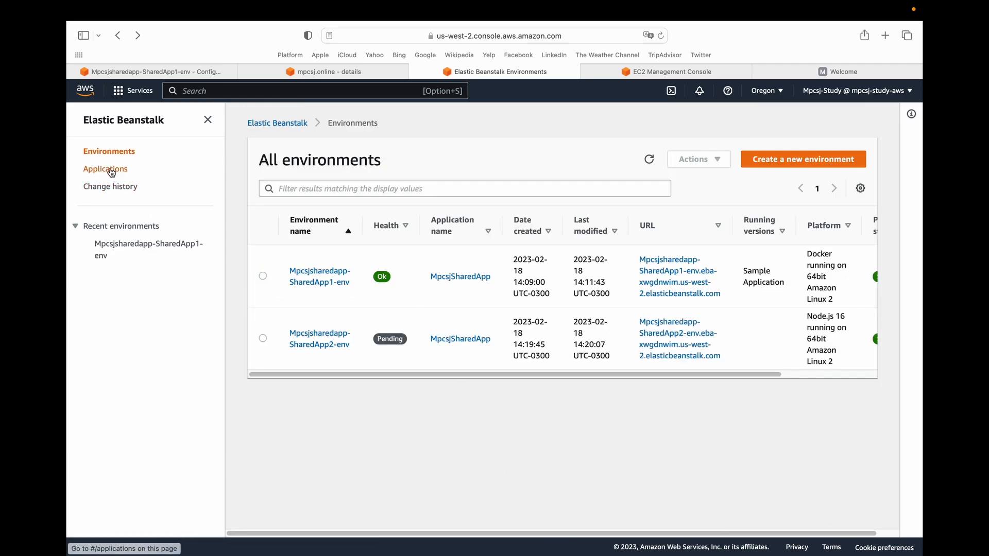
Start a new web server environment within the MpcsjSharedApp application.
{"action": "left_click", "coordinate": [108, 170]}
{"action": "left_click", "coordinate": [314, 271]}
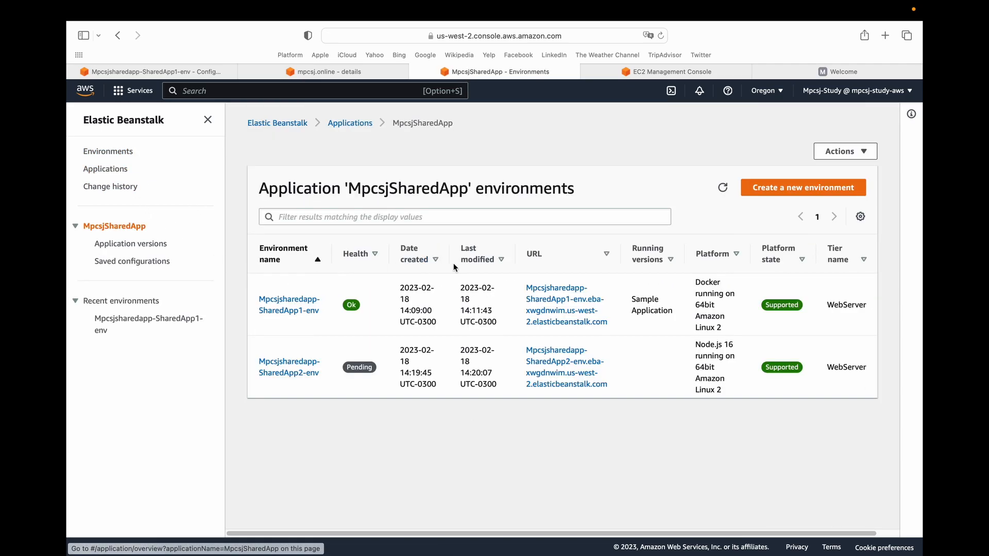
{"action": "left_click", "coordinate": [757, 186]}
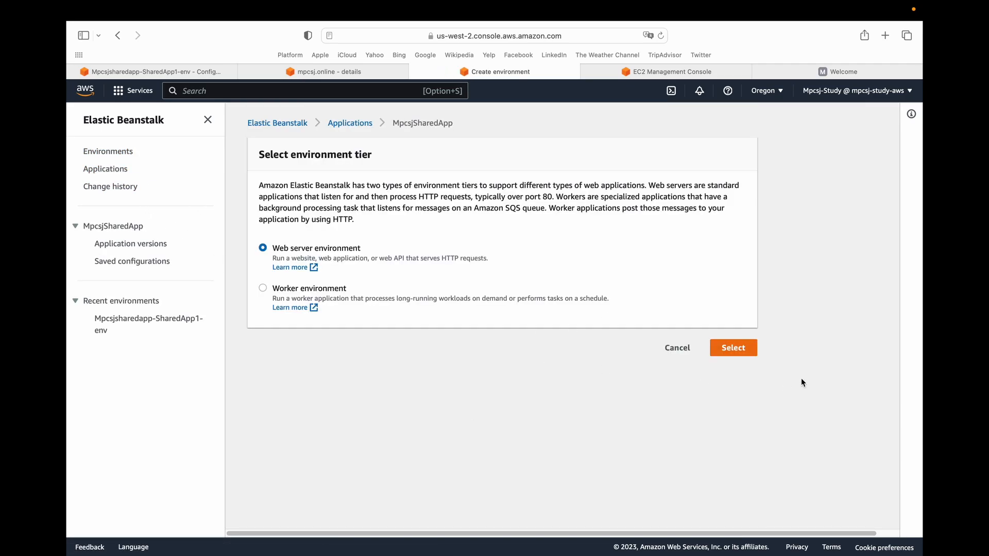
{"action": "left_click", "coordinate": [742, 344]}
Name the new environment Mpcsjsharedapp-SharedApp3-env.
{"action": "left_click", "coordinate": [347, 261]}
{"action": "left_click", "coordinate": [351, 260]}
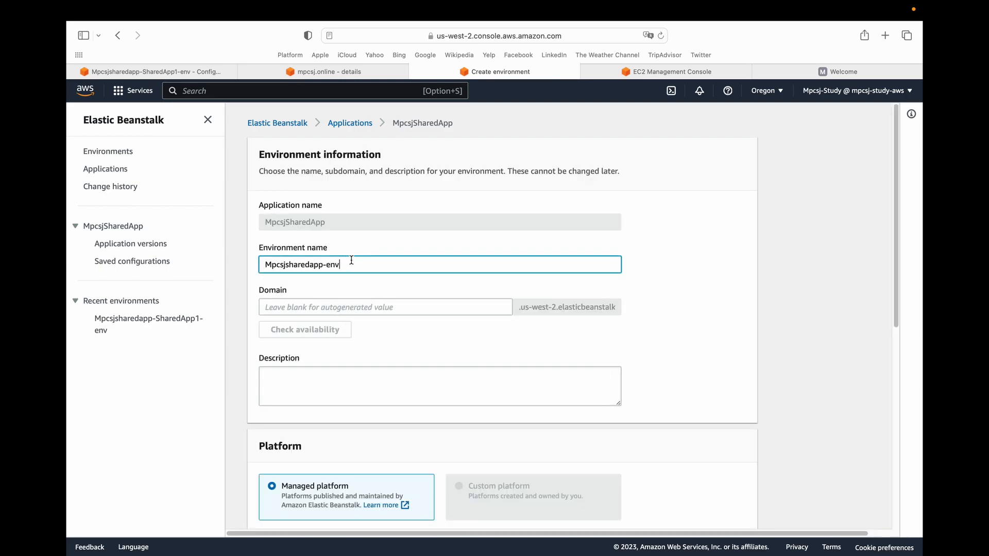
{"action": "key", "text": "Left"}
{"action": "key", "text": "Left"}
{"action": "key", "text": "Left"}
{"action": "type", "text": "SharedApp3-"}
Choose Python as the managed platform, keep the sample application, and open the additional configuration options.
{"action": "scroll", "coordinate": [557, 305], "scroll_direction": "down", "scroll_amount": 10}
{"action": "left_click", "coordinate": [496, 274]}
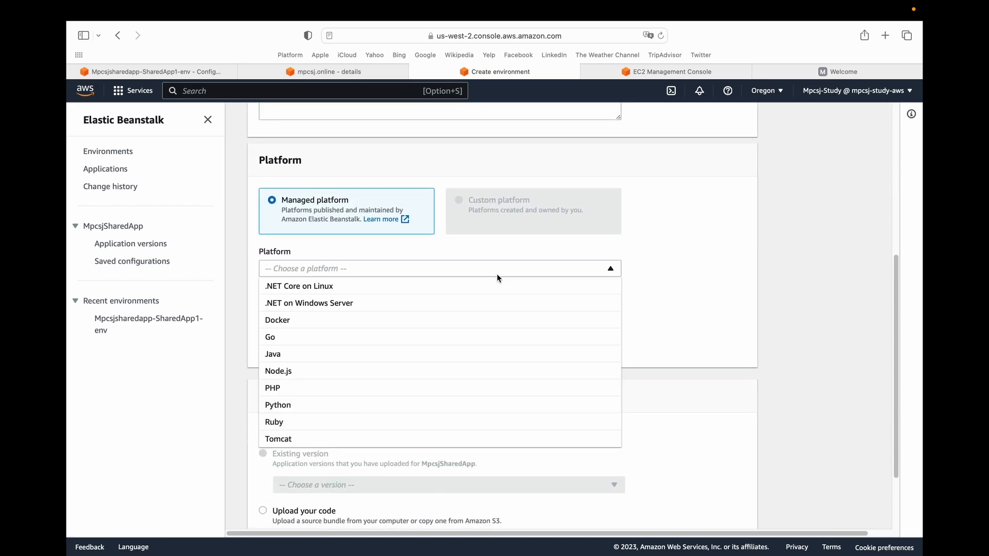
{"action": "left_click", "coordinate": [360, 406]}
{"action": "scroll", "coordinate": [627, 337], "scroll_direction": "down", "scroll_amount": 2}
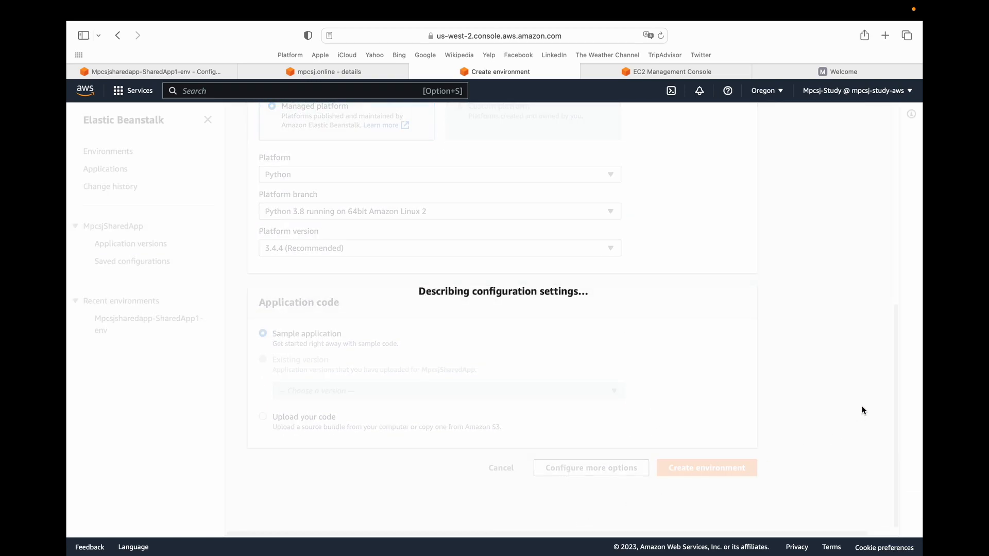
Set the environment type in the capacity settings to Load balanced and save.
{"action": "left_click_drag", "start_coordinate": [895, 271], "coordinate": [885, 111]}
{"action": "left_click", "coordinate": [826, 247]}
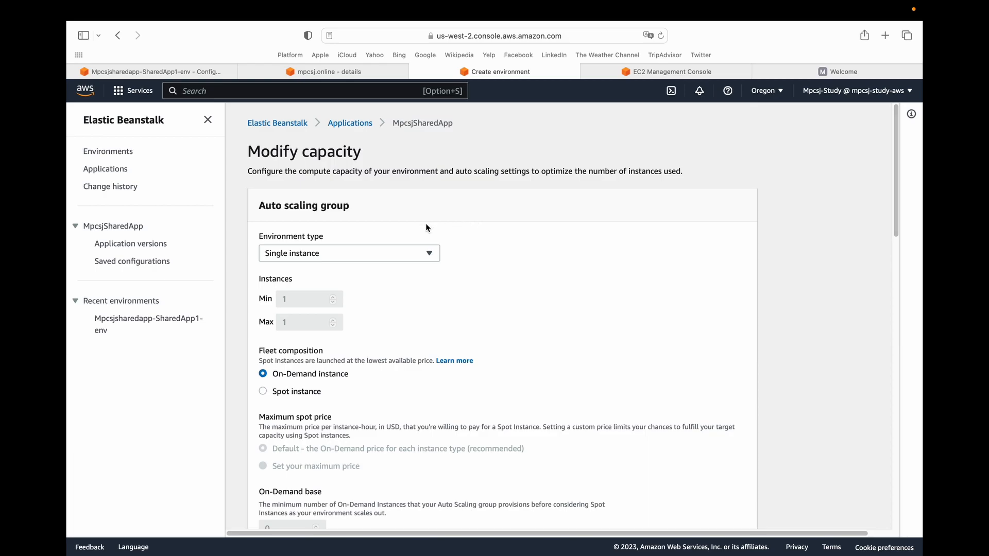
{"action": "left_click", "coordinate": [350, 253]}
{"action": "left_click", "coordinate": [303, 286]}
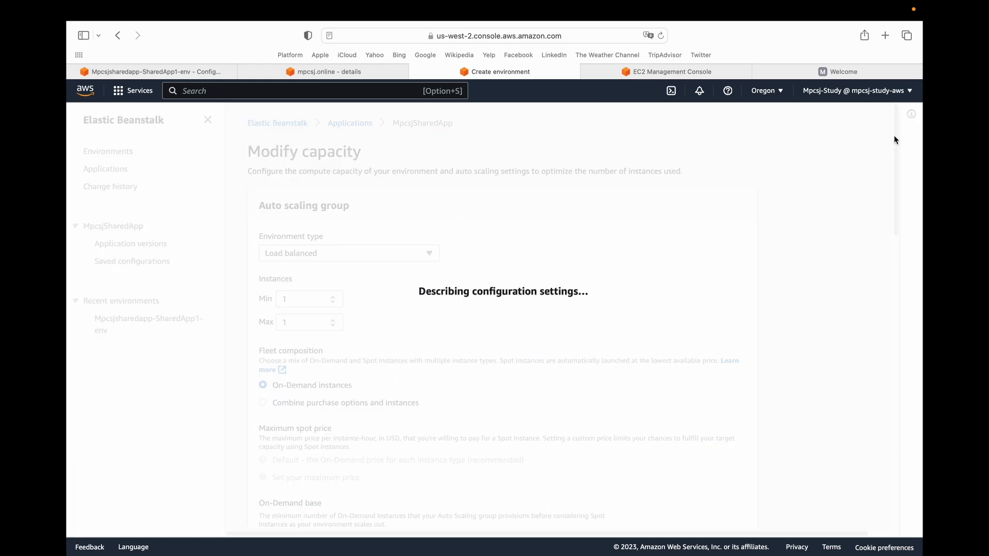
{"action": "left_click_drag", "start_coordinate": [894, 135], "coordinate": [836, 464]}
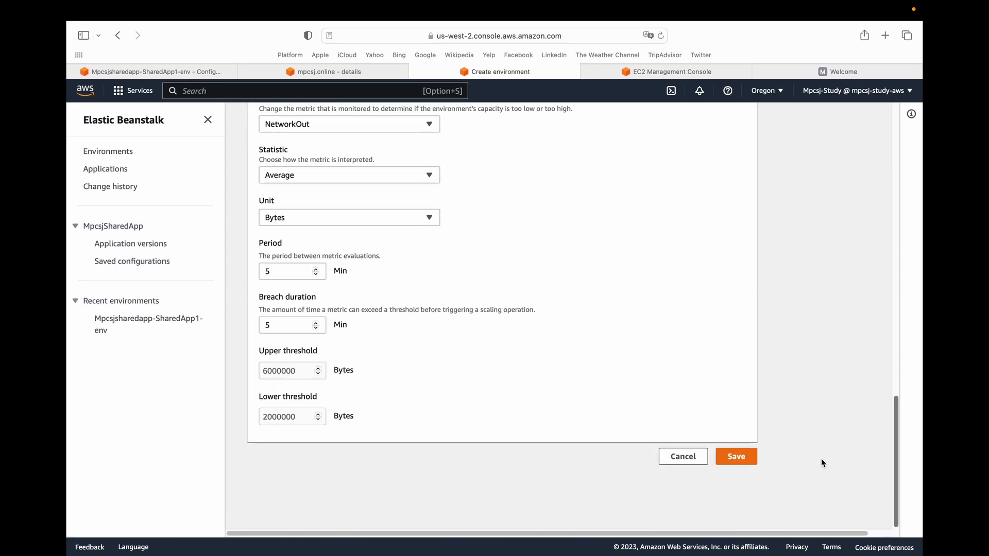
{"action": "left_click", "coordinate": [736, 457]}
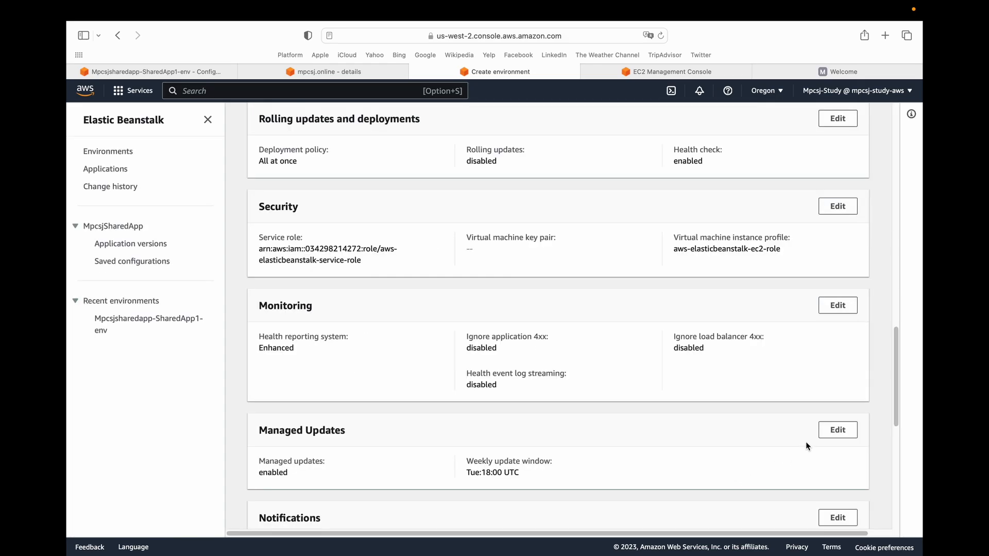
Edit the environment's load balancer configuration and switch it from Dedicated to Shared.
{"action": "left_click_drag", "start_coordinate": [896, 350], "coordinate": [898, 274]}
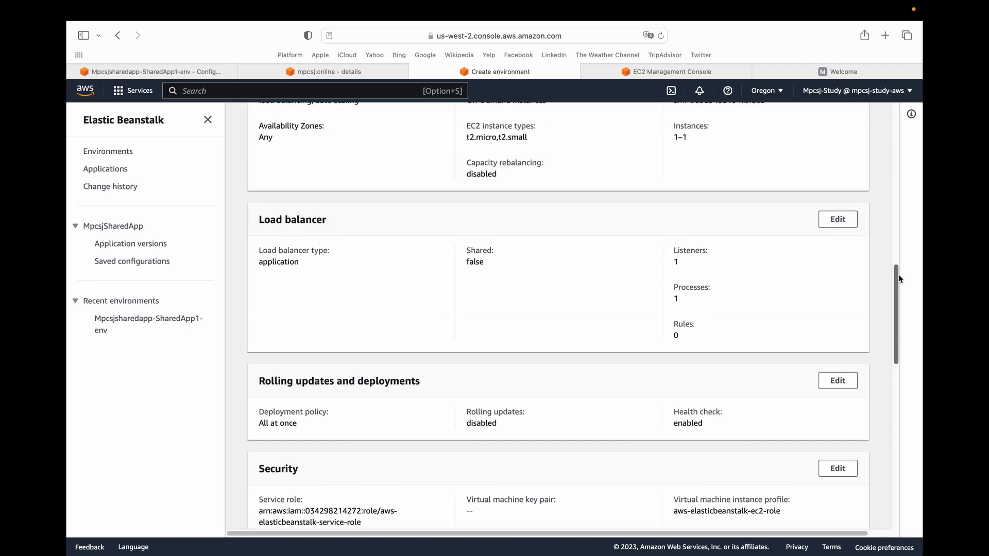
{"action": "left_click", "coordinate": [837, 219]}
{"action": "scroll", "coordinate": [874, 323], "scroll_direction": "up", "scroll_amount": 7}
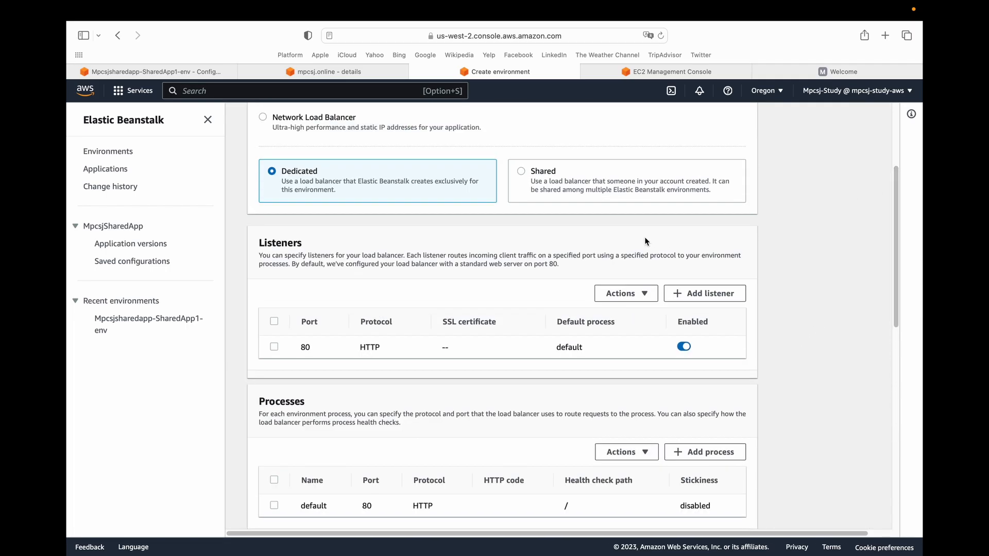
{"action": "left_click", "coordinate": [639, 201]}
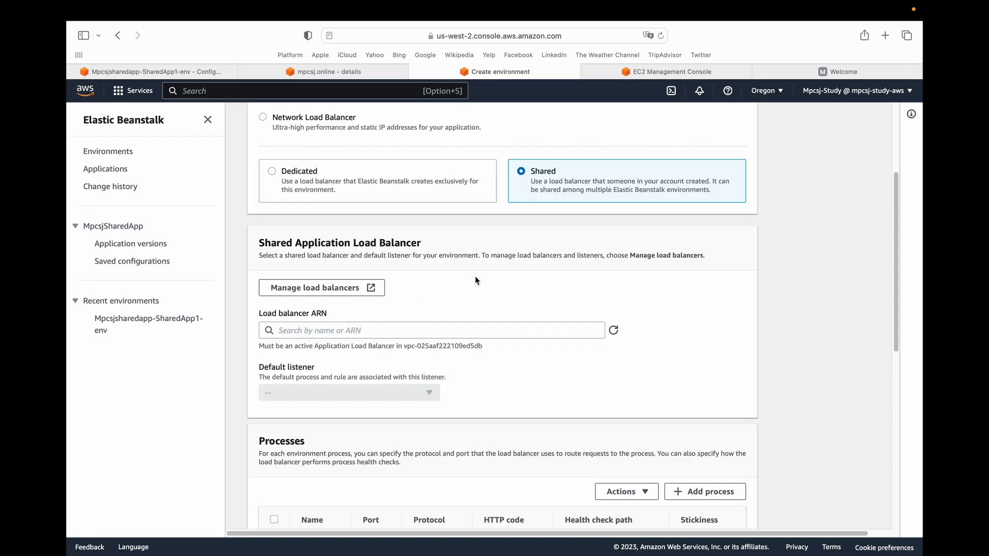
Select SharedLoadBalancer as the load balancer and set its default listener to 443 (HTTPS).
{"action": "left_click", "coordinate": [296, 330]}
{"action": "left_click", "coordinate": [296, 365]}
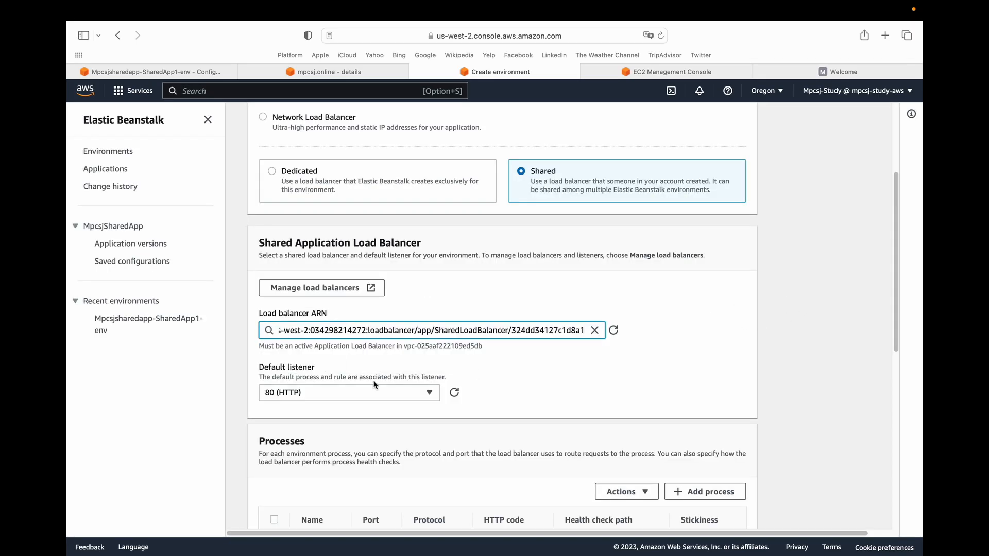
{"action": "left_click", "coordinate": [305, 393]}
{"action": "left_click", "coordinate": [307, 412]}
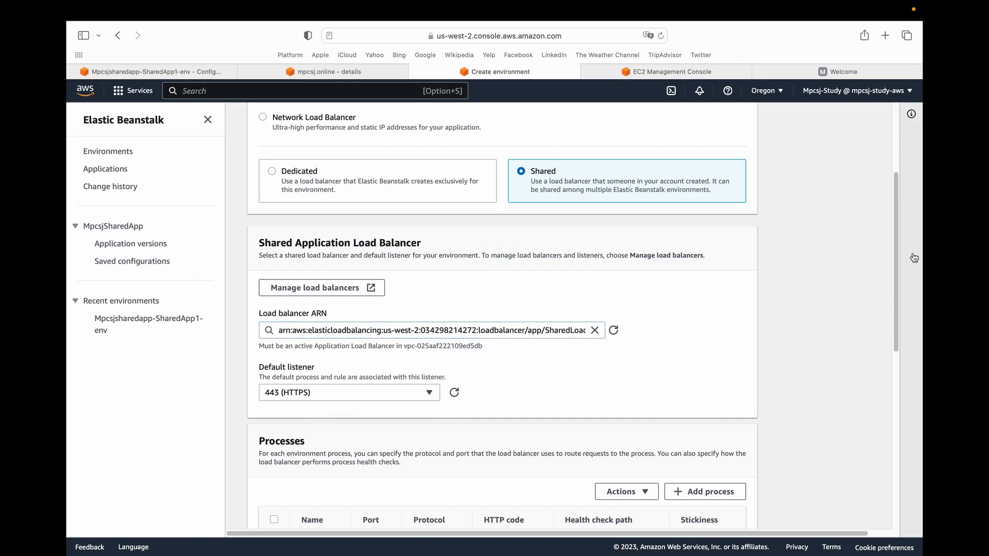
Start a new listener rule for the shared load balancer and name it RouteToSharedApp3.
{"action": "left_click_drag", "start_coordinate": [896, 247], "coordinate": [878, 406]}
{"action": "scroll", "coordinate": [879, 406], "scroll_direction": "down", "scroll_amount": 2}
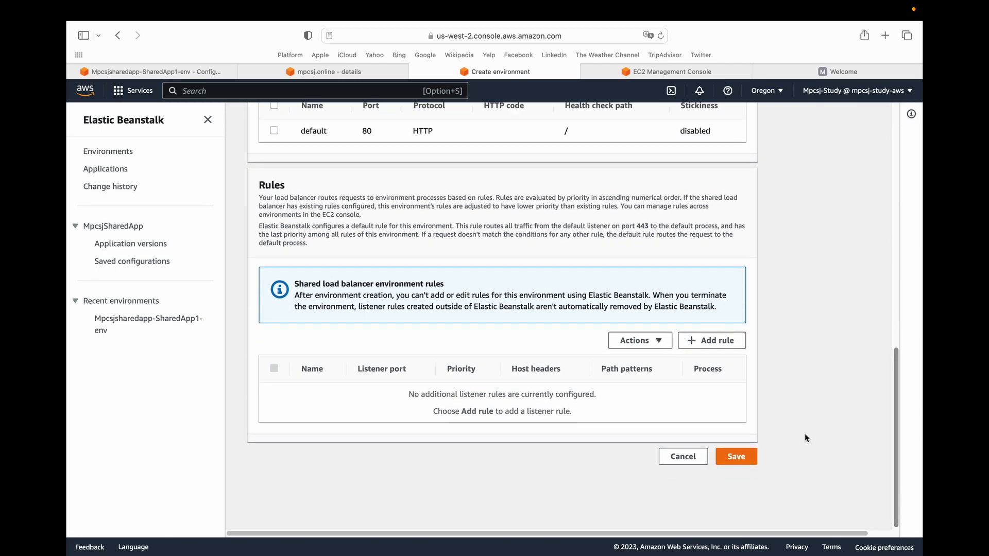
{"action": "left_click", "coordinate": [707, 340]}
{"action": "left_click", "coordinate": [355, 189]}
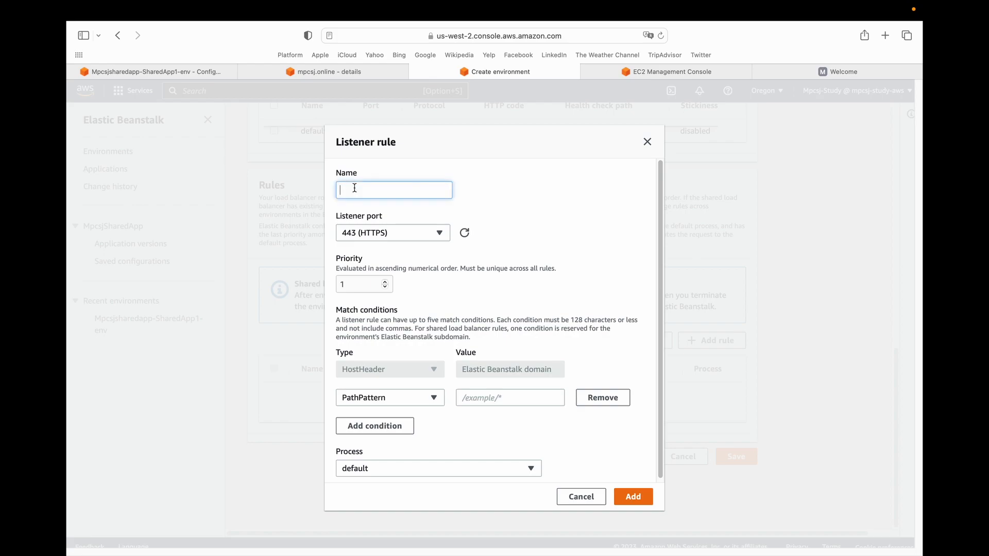
{"action": "type", "text": "outeToSharedApp3"}
{"action": "scroll", "coordinate": [493, 319], "scroll_direction": "down", "scroll_amount": 1}
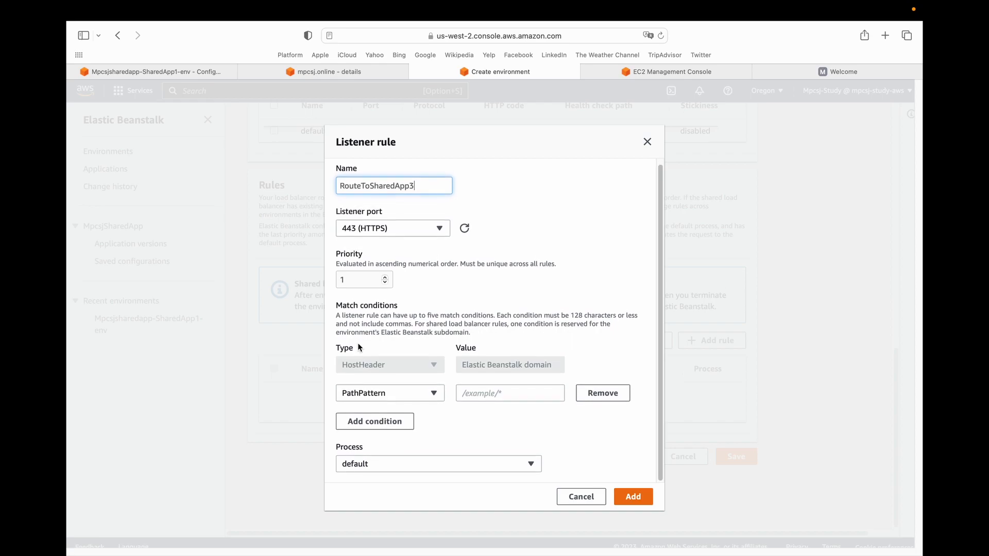
{"action": "left_click", "coordinate": [383, 395]}
{"action": "left_click", "coordinate": [375, 411]}
{"action": "left_click", "coordinate": [498, 395]}
{"action": "type", "text": "www.sha"}
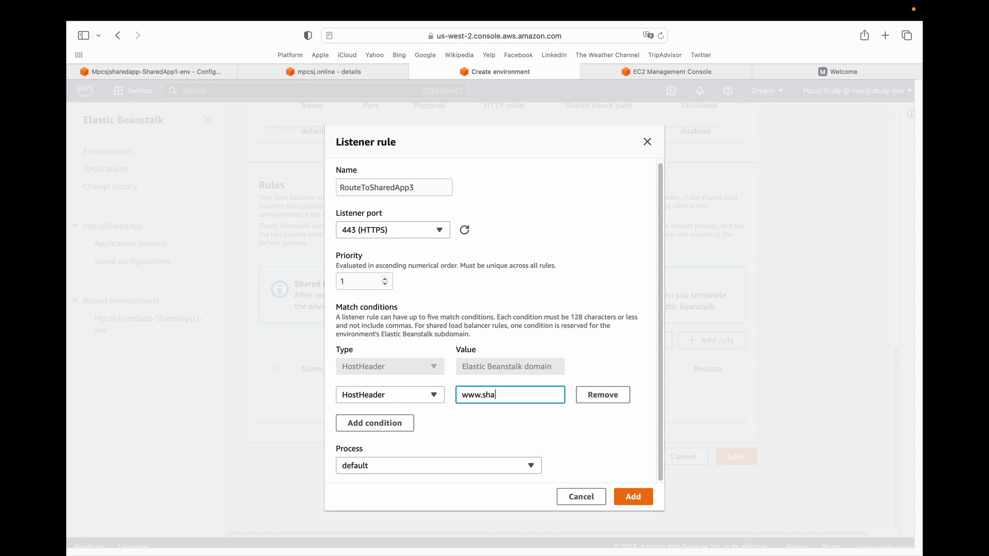
{"action": "type", "text": "red-app3.mpcsj.online"}
Add a second HostHeader condition with the value shared-app3.mpcsj.online and add the listener rule to the environment.
{"action": "key", "text": "super+a"}
{"action": "key", "text": "super+c"}
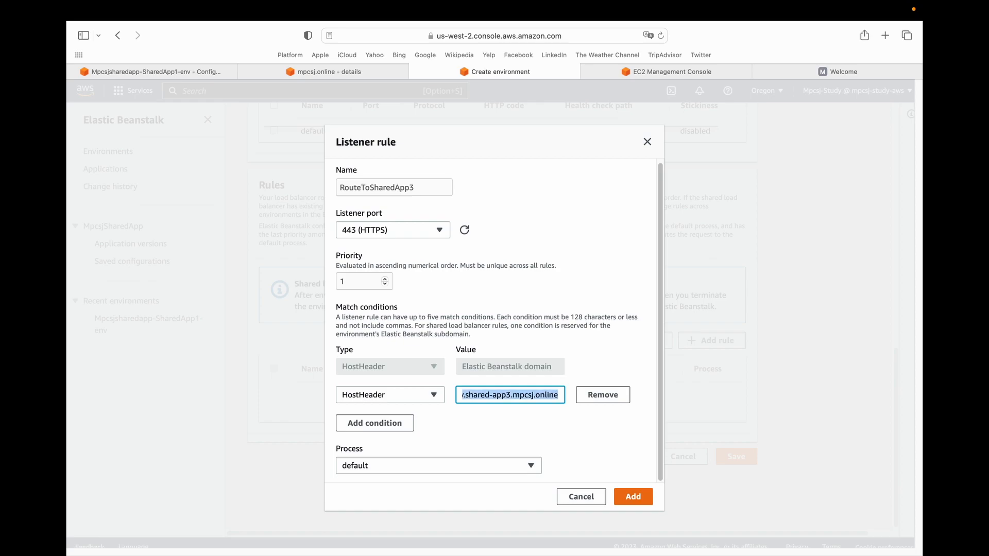
{"action": "left_click", "coordinate": [375, 423]}
{"action": "left_click", "coordinate": [386, 425]}
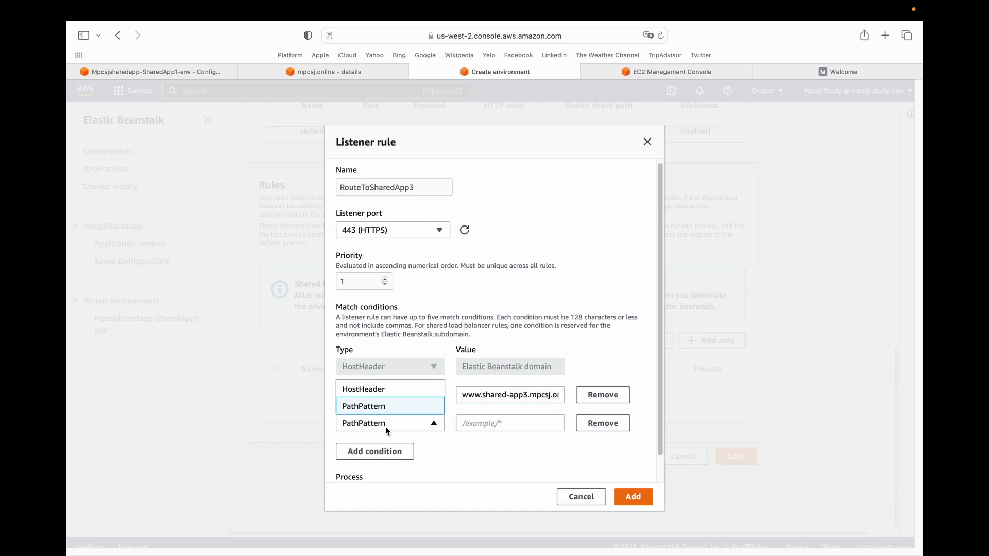
{"action": "left_click", "coordinate": [400, 392]}
{"action": "left_click", "coordinate": [490, 426]}
{"action": "key", "text": "super+v"}
{"action": "key", "text": "super+Left"}
{"action": "key", "text": "shift+Right"}
{"action": "key", "text": "shift+Right"}
{"action": "key", "text": "shift+Right"}
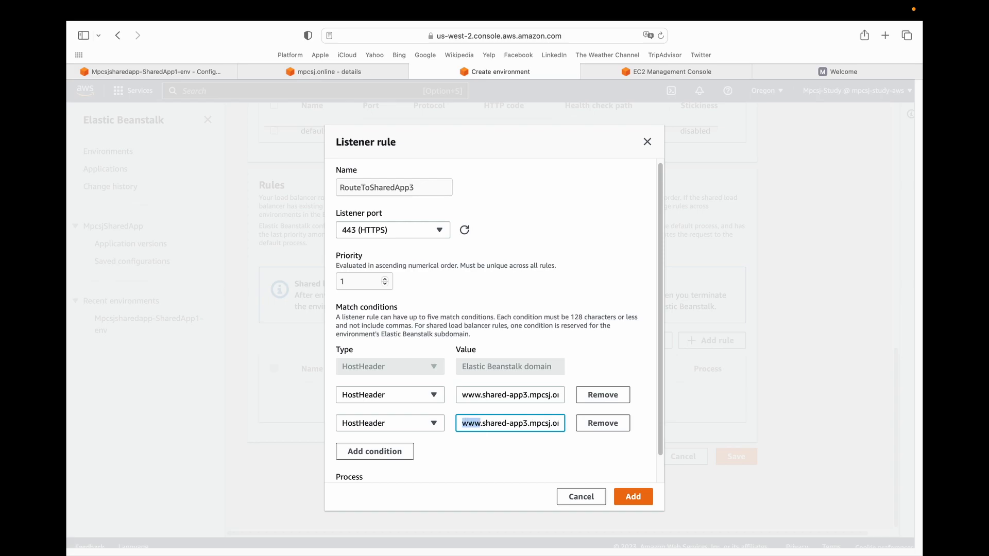
{"action": "key", "text": "shift+Right"}
{"action": "key", "text": "BackSpace"}
{"action": "left_click", "coordinate": [633, 496]}
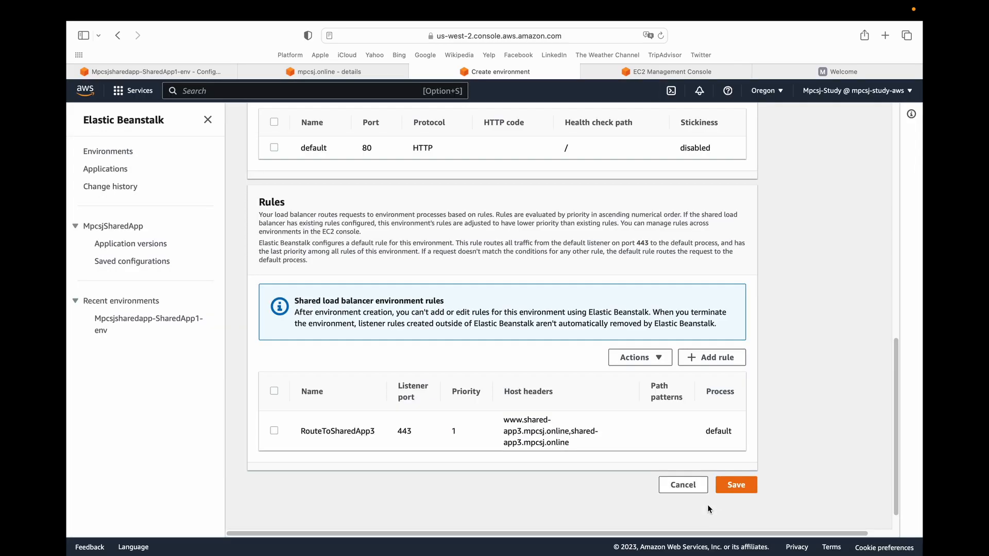
Save the load balancer configuration and create the SharedApp3 environment.
{"action": "left_click", "coordinate": [736, 486]}
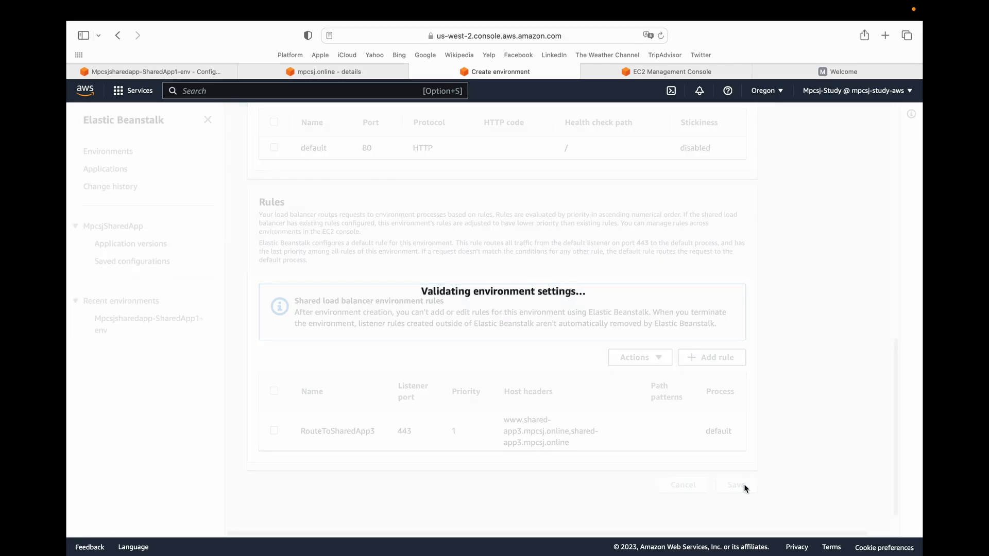
{"action": "left_click_drag", "start_coordinate": [895, 167], "coordinate": [901, 479]}
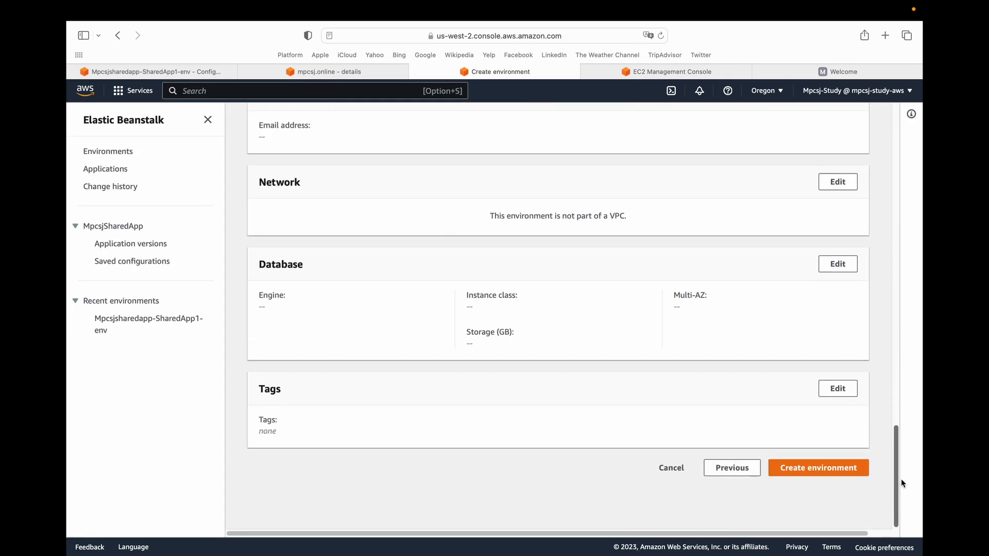
{"action": "left_click", "coordinate": [795, 470]}
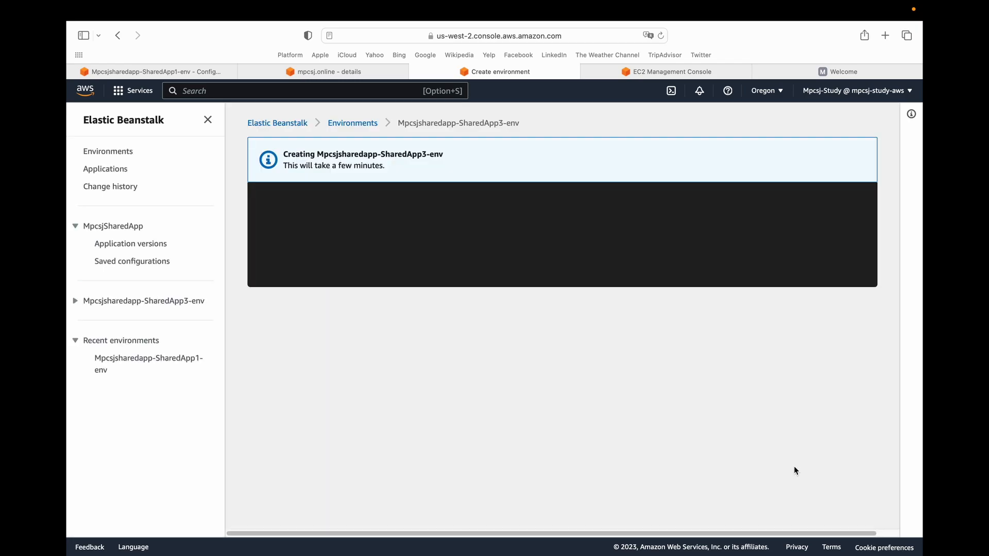
Check the health and platform of the SharedApp2 and SharedApp3 environments on their dashboards.
{"action": "left_click", "coordinate": [350, 123]}
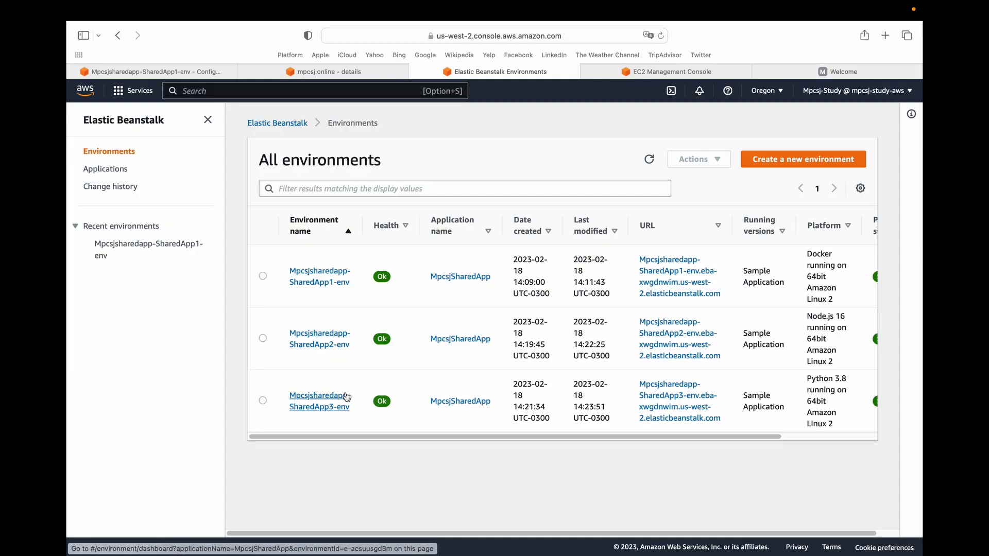
{"action": "left_click", "coordinate": [316, 345]}
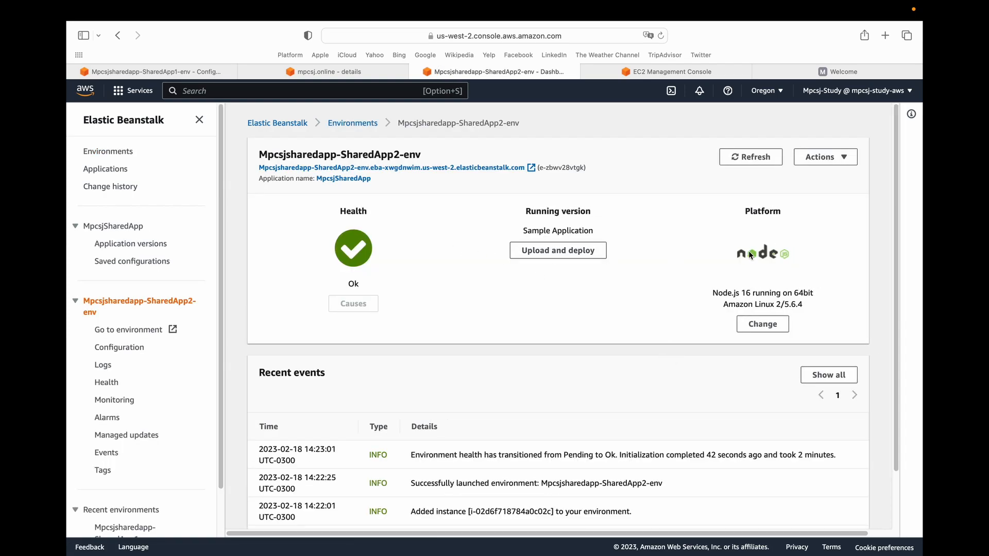
{"action": "left_click", "coordinate": [350, 122]}
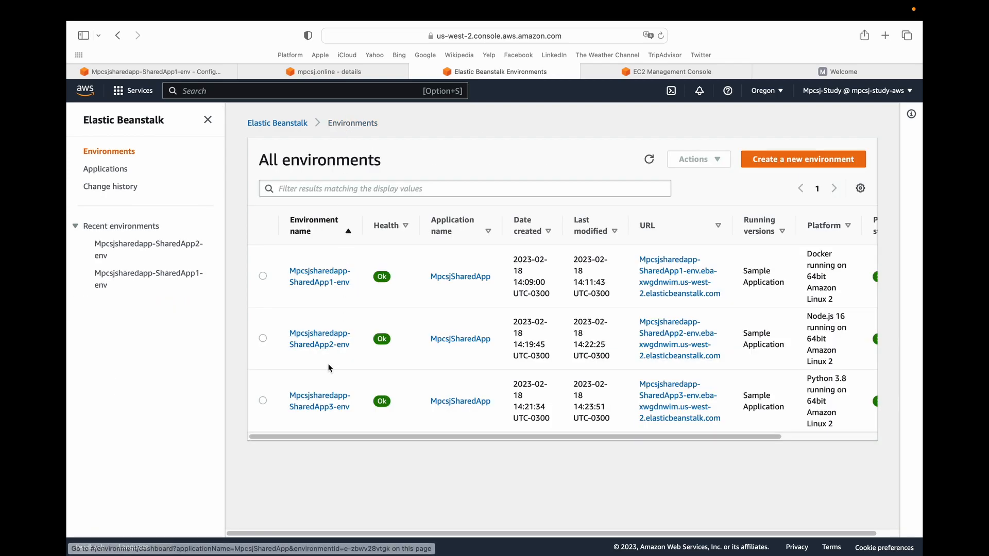
{"action": "left_click", "coordinate": [319, 390]}
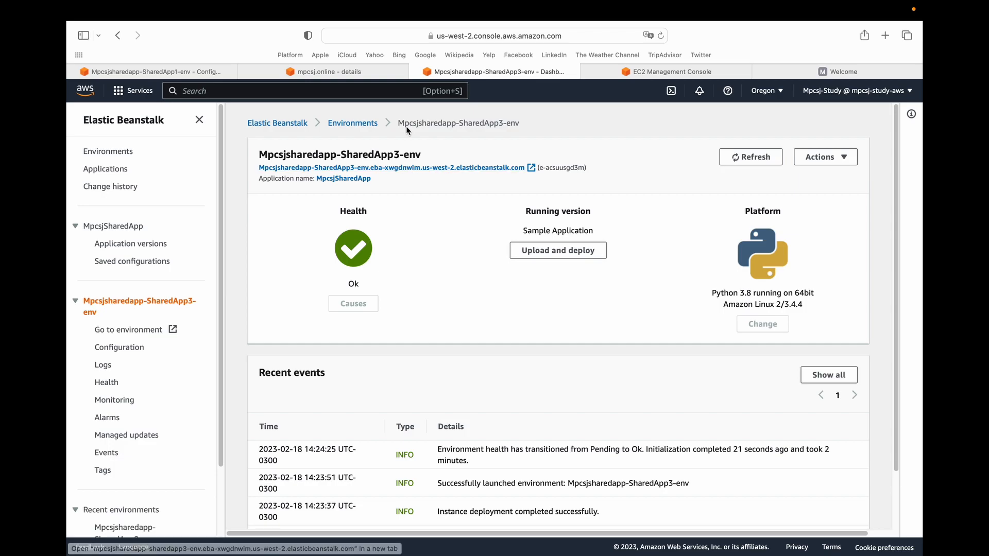
Switch to the mpcsj.online hosted zone in Route 53 and start a new A record named shared-app2.
{"action": "left_click", "coordinate": [312, 73]}
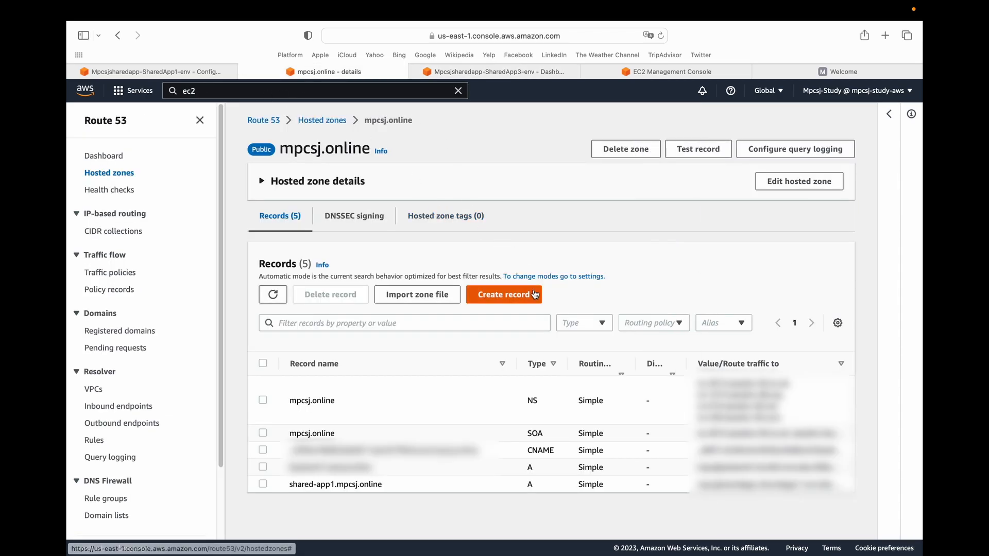
{"action": "left_click", "coordinate": [515, 299]}
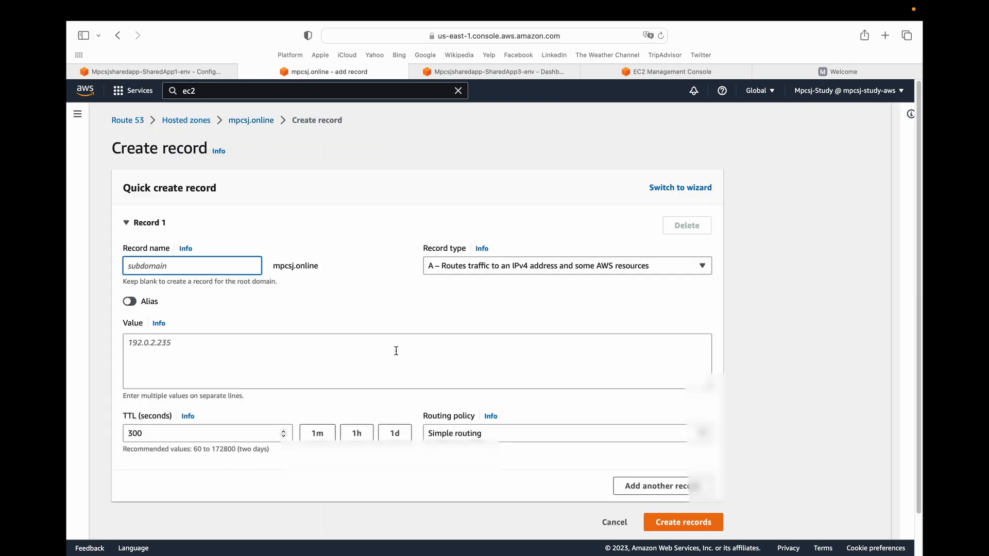
{"action": "type", "text": "sha"}
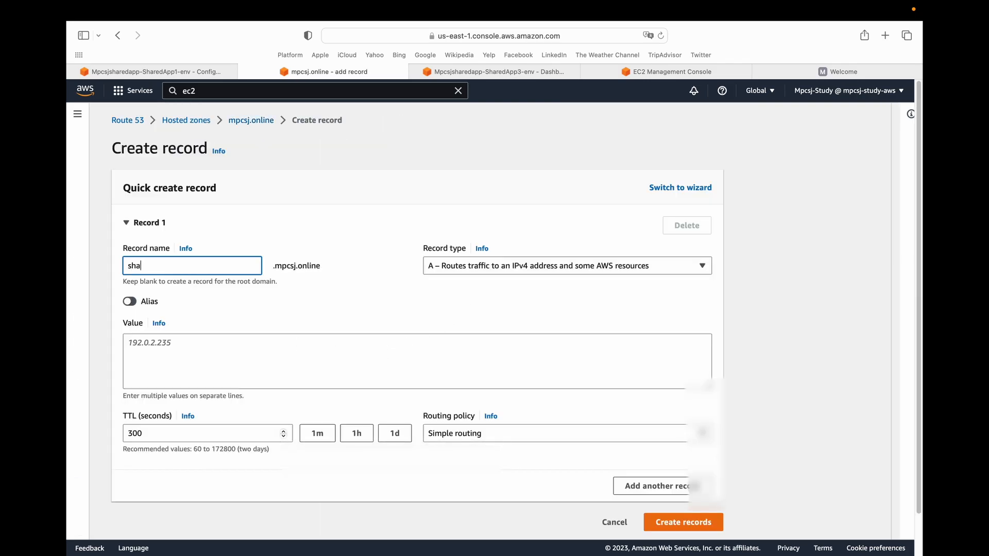
{"action": "type", "text": "red-app2"}
{"action": "left_click", "coordinate": [267, 364]}
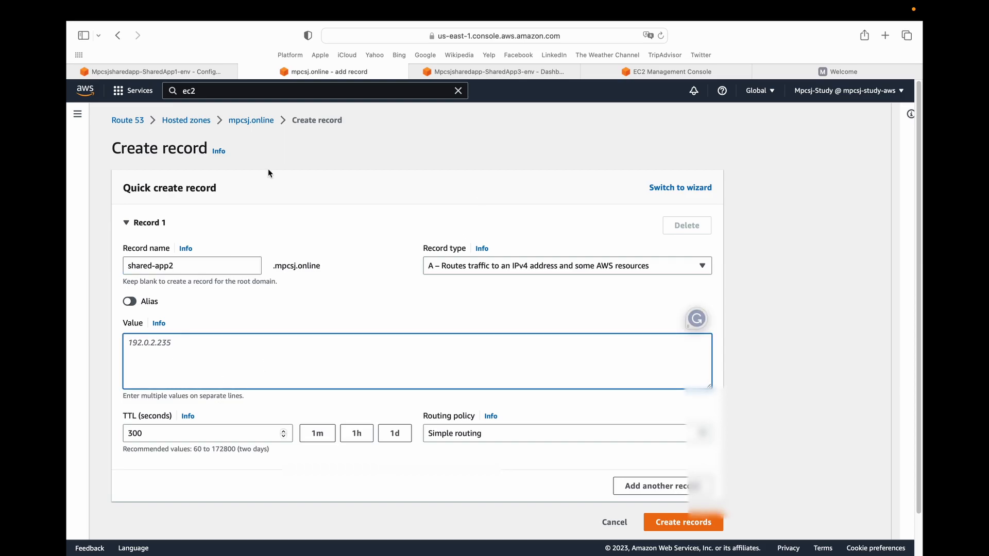
Make the record an alias to the SharedApp2 Elastic Beanstalk environment in US West (Oregon) and create it.
{"action": "left_click", "coordinate": [129, 301]}
{"action": "left_click", "coordinate": [155, 343]}
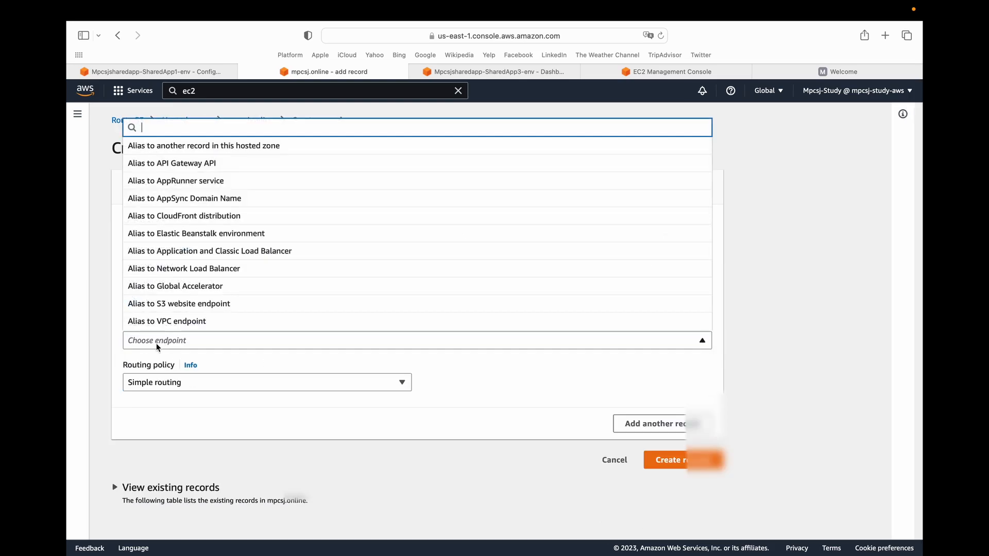
{"action": "type", "text": "e"}
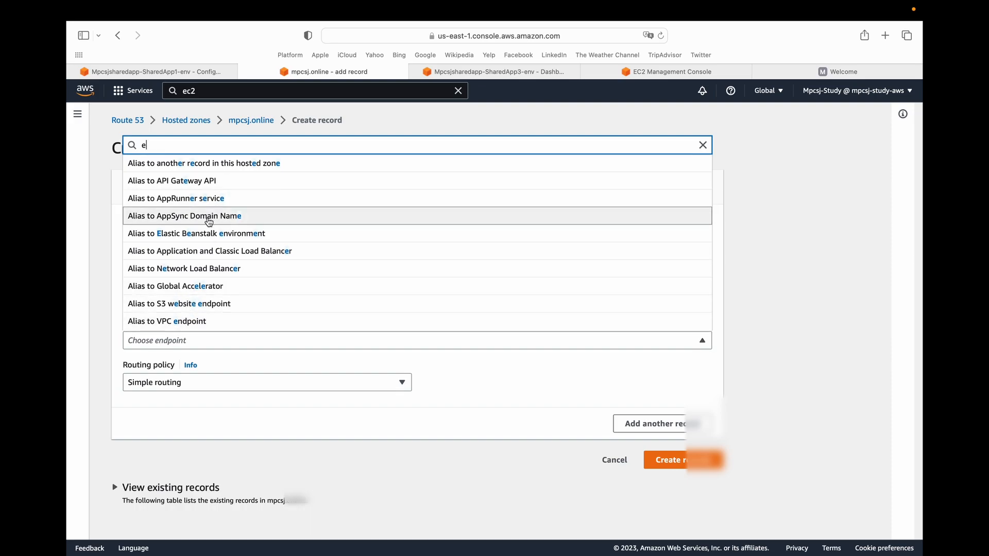
{"action": "left_click", "coordinate": [205, 233]}
{"action": "left_click", "coordinate": [185, 359]}
{"action": "type", "text": "oreg"}
{"action": "left_click", "coordinate": [175, 342]}
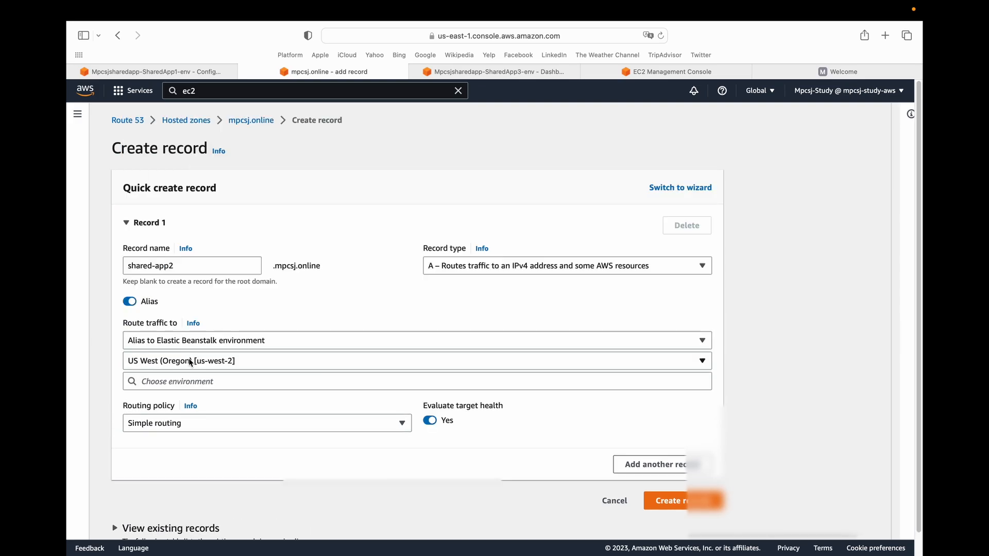
{"action": "left_click", "coordinate": [177, 382]}
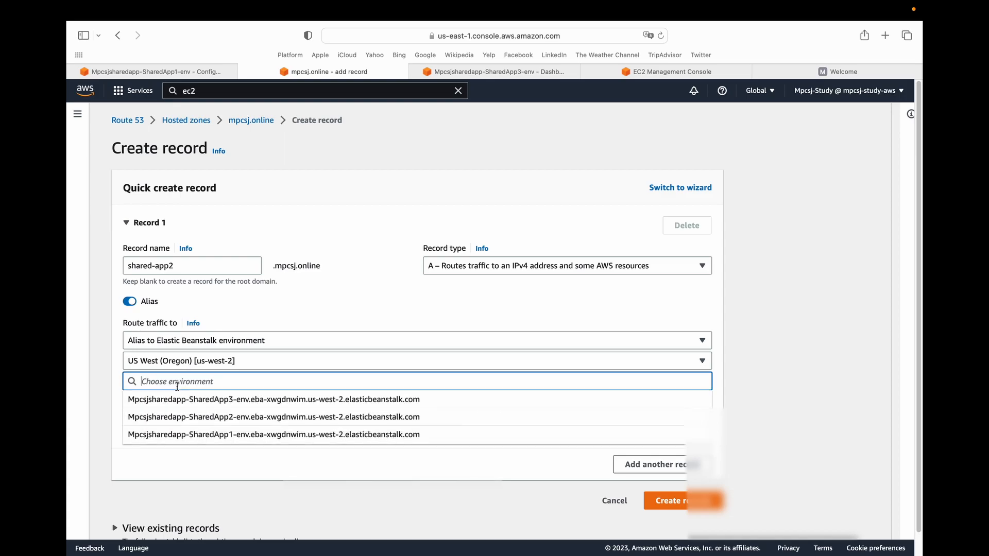
{"action": "left_click", "coordinate": [185, 418]}
{"action": "left_click", "coordinate": [679, 500]}
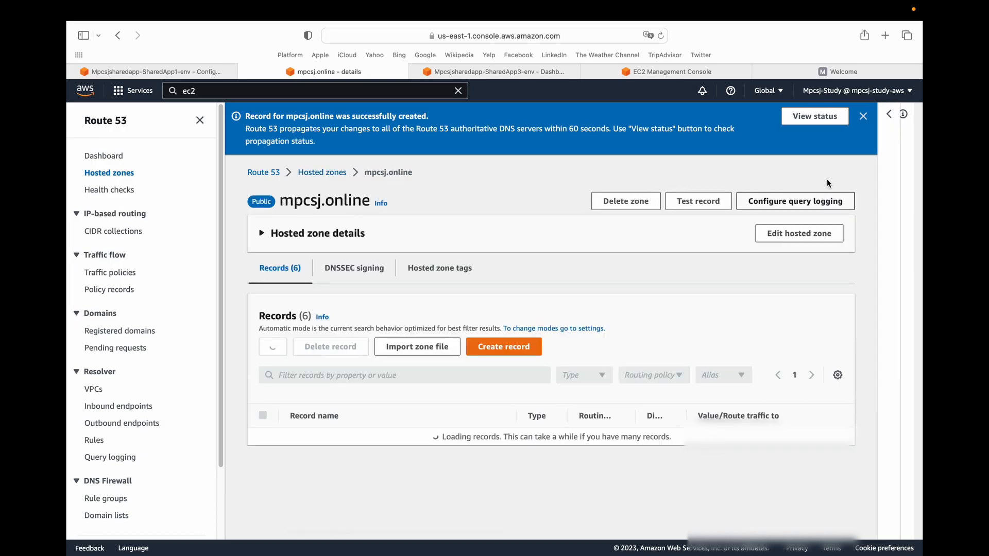
Start another A record named shared-app3 and make it an alias to an Elastic Beanstalk environment.
{"action": "left_click", "coordinate": [495, 295]}
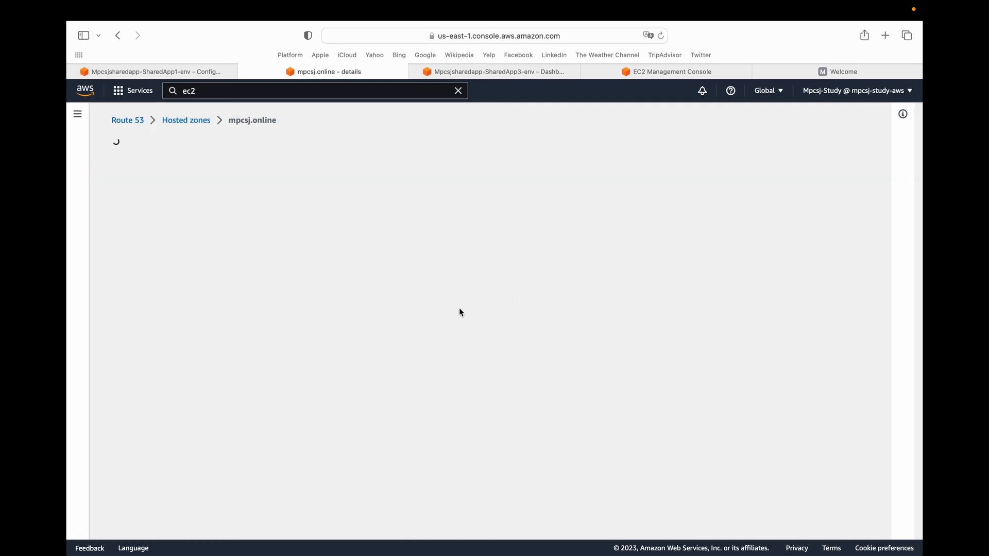
{"action": "type", "text": "shared-app3"}
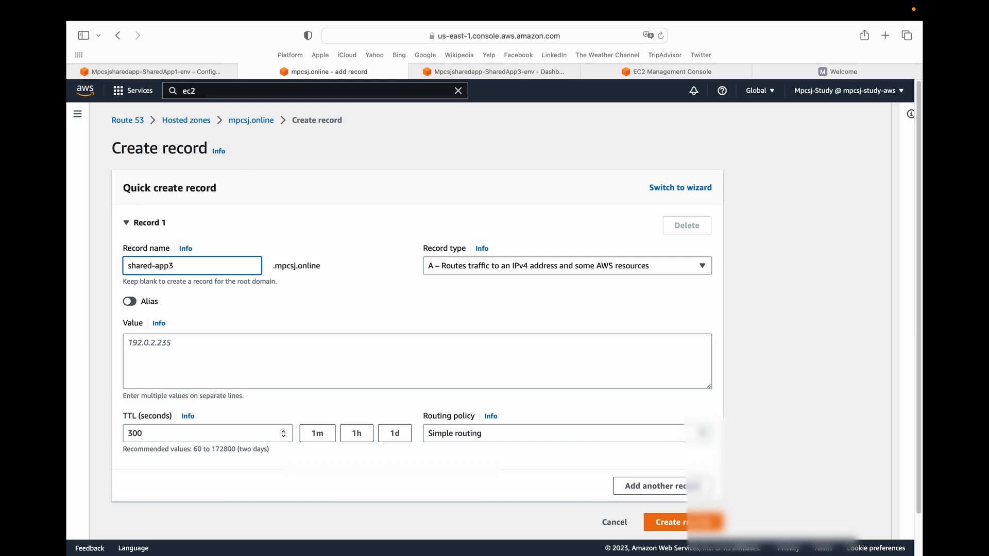
{"action": "left_click", "coordinate": [126, 301]}
{"action": "left_click", "coordinate": [173, 341]}
{"action": "type", "text": "elas"}
{"action": "left_click", "coordinate": [213, 321]}
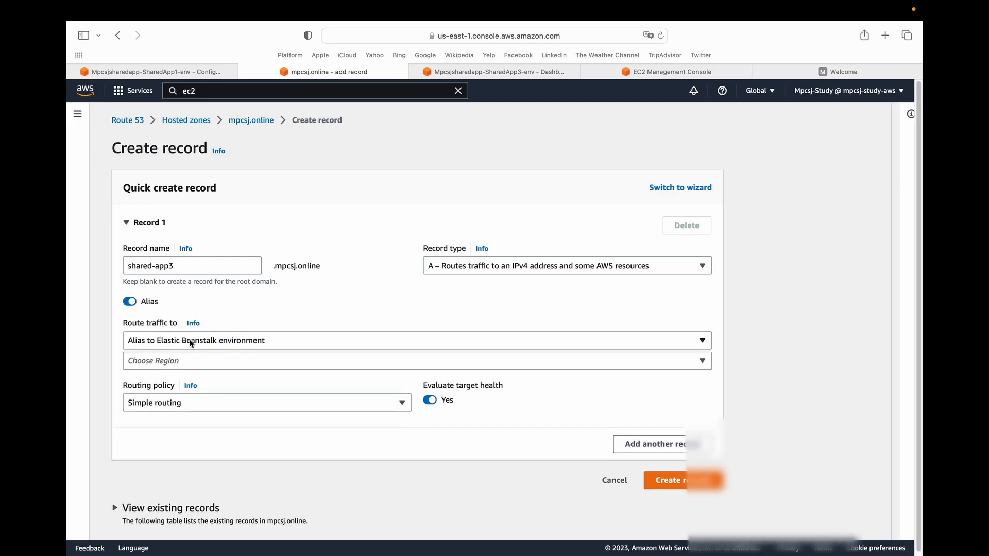
Target the SharedApp3 environment in US West (Oregon), create the record, and dismiss the notification.
{"action": "left_click", "coordinate": [202, 363]}
{"action": "type", "text": "west"}
{"action": "key", "text": "Down"}
{"action": "key", "text": "Down"}
{"action": "key", "text": "Return"}
{"action": "left_click", "coordinate": [425, 381]}
{"action": "left_click", "coordinate": [323, 409]}
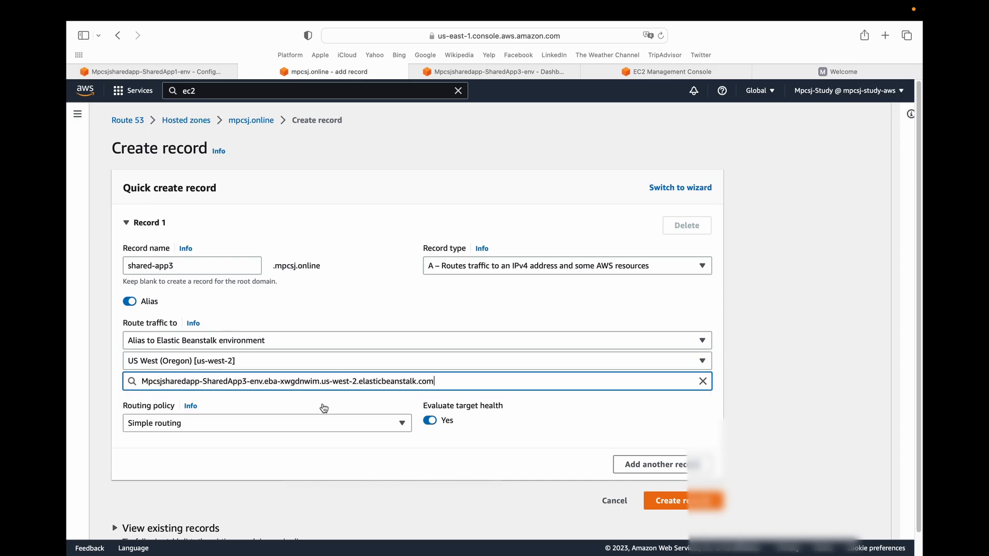
{"action": "left_click", "coordinate": [675, 506]}
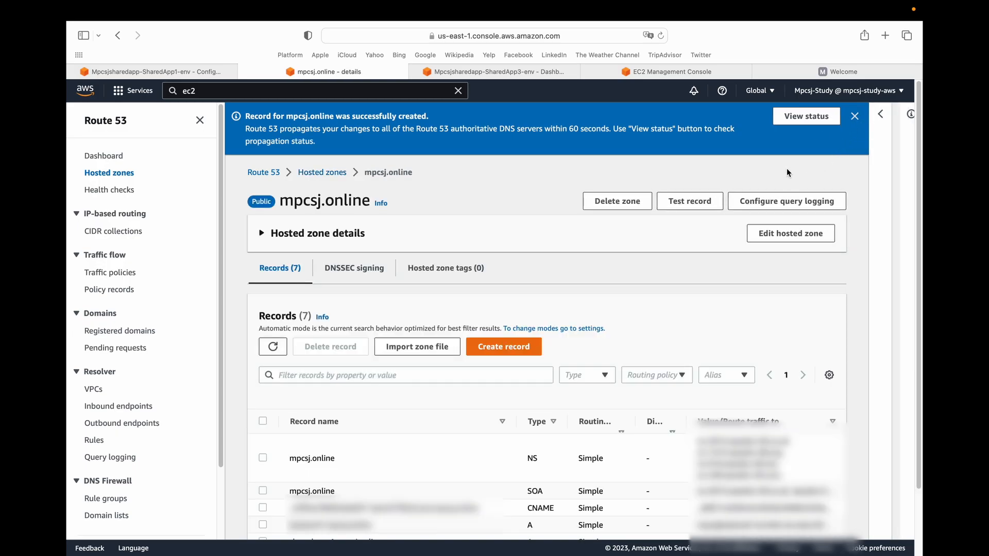
{"action": "left_click", "coordinate": [853, 117]}
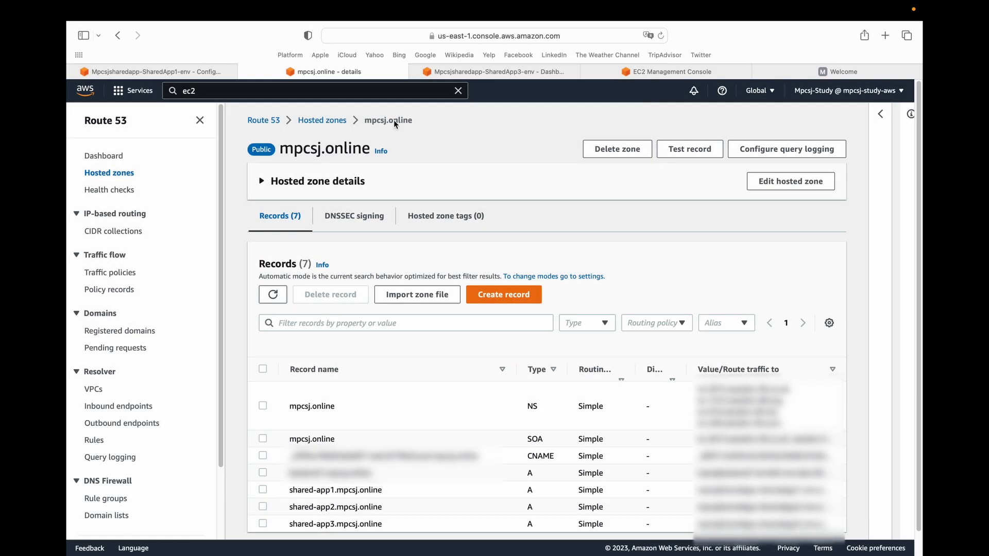
Load shared-app2.mpcsj.online in a new browser tab to test the Node.js application's subdomain.
{"action": "left_click", "coordinate": [884, 37]}
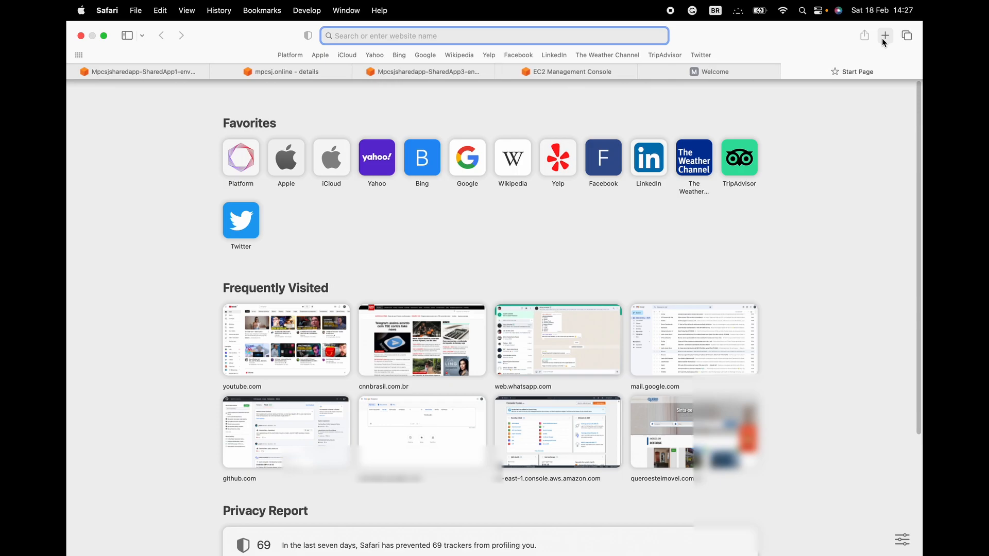
{"action": "type", "text": "shared"}
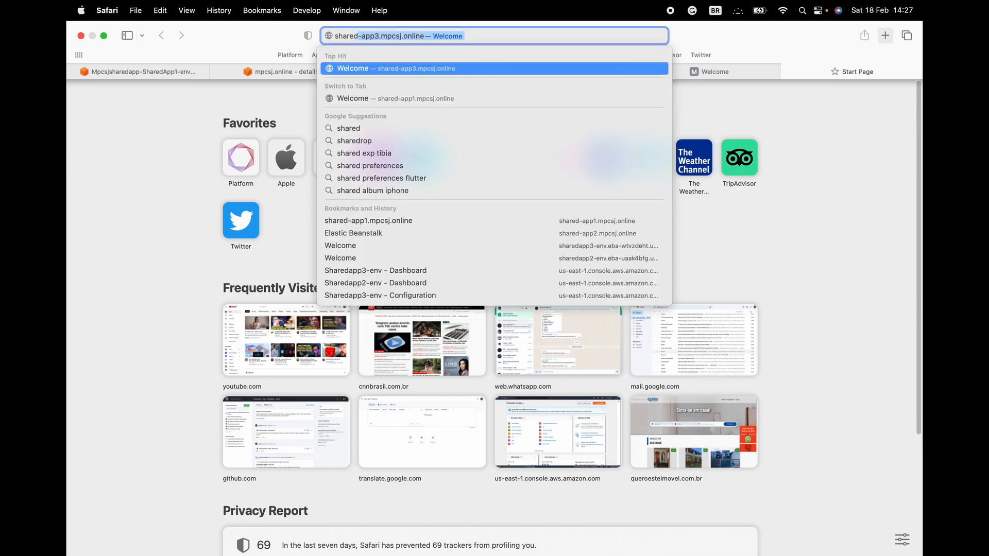
{"action": "type", "text": "-app2.m"}
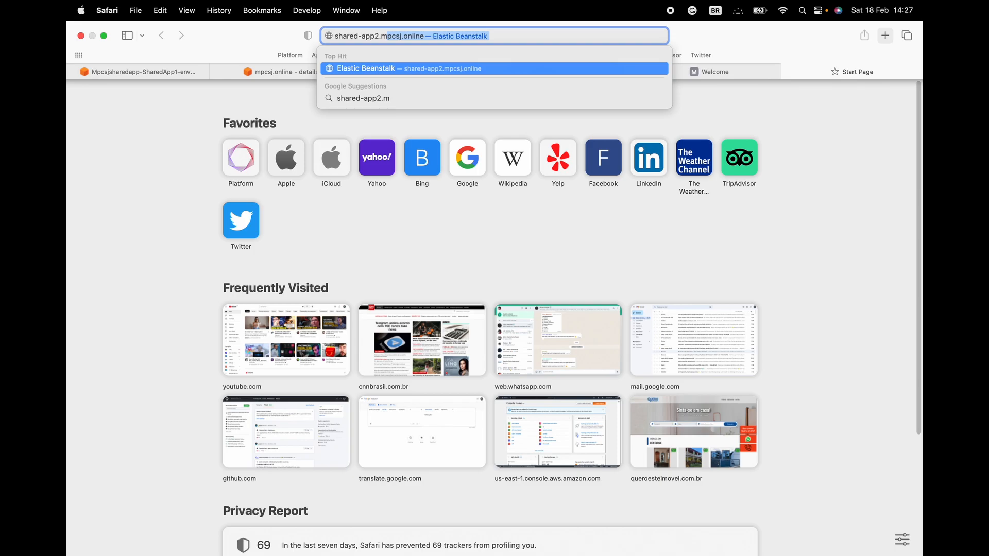
{"action": "key", "text": "Return"}
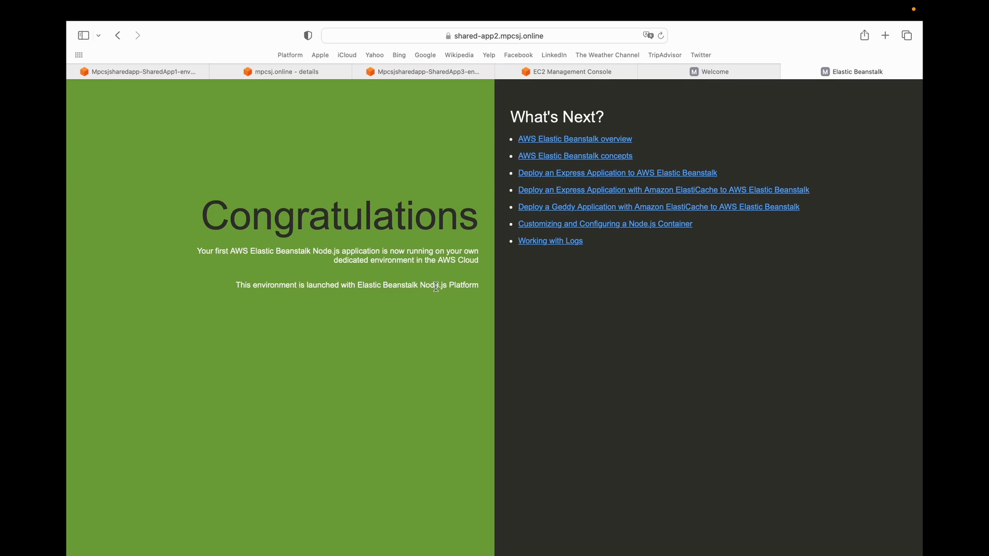
{"action": "left_click", "coordinate": [393, 39]}
{"action": "left_click", "coordinate": [403, 37]}
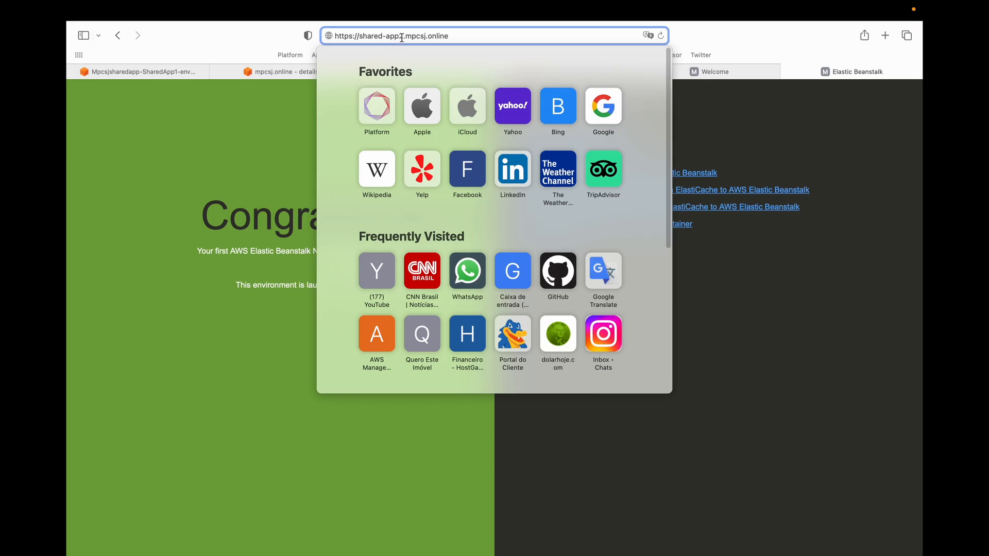
{"action": "key", "text": "BackSpace"}
{"action": "type", "text": "3"}
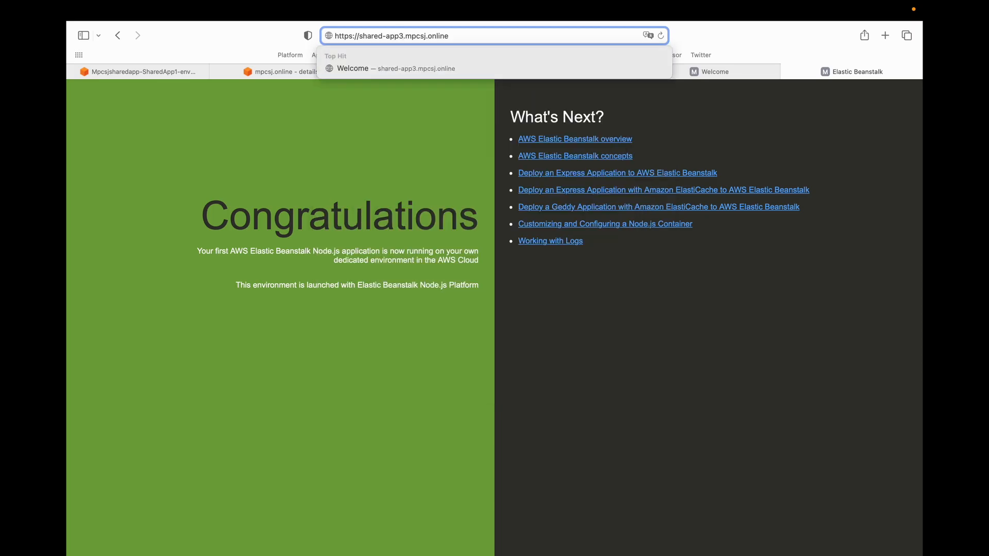
{"action": "key", "text": "Return"}
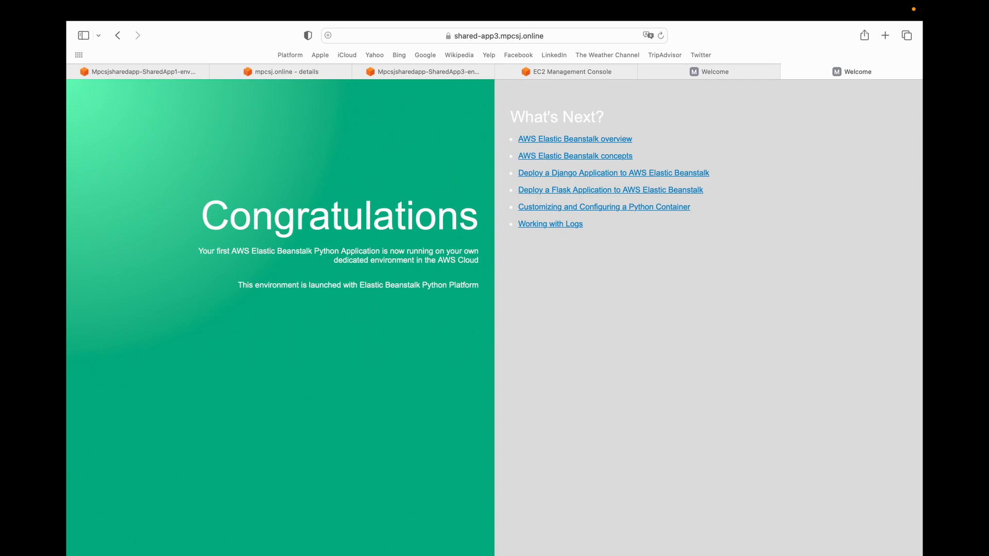
{"action": "left_click_drag", "start_coordinate": [200, 214], "coordinate": [481, 307]}
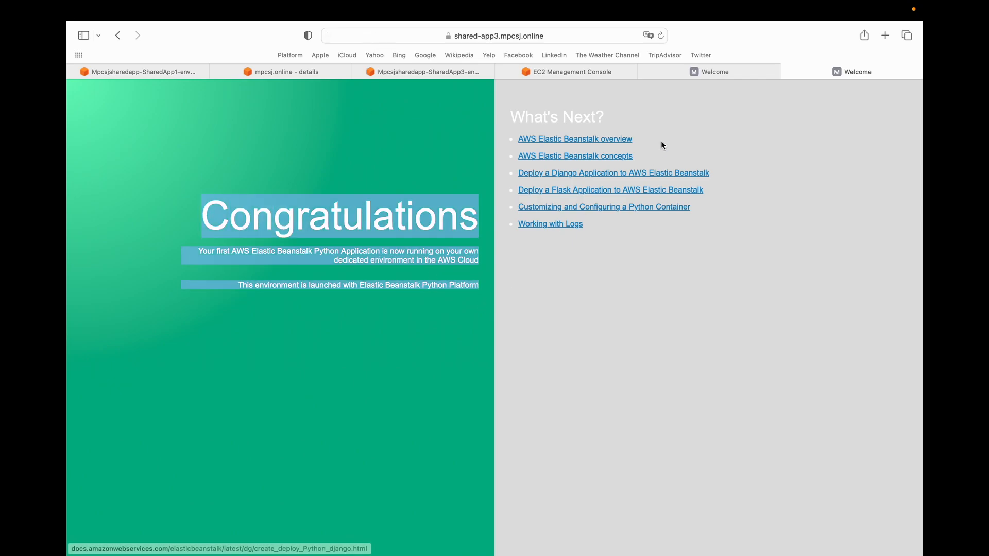